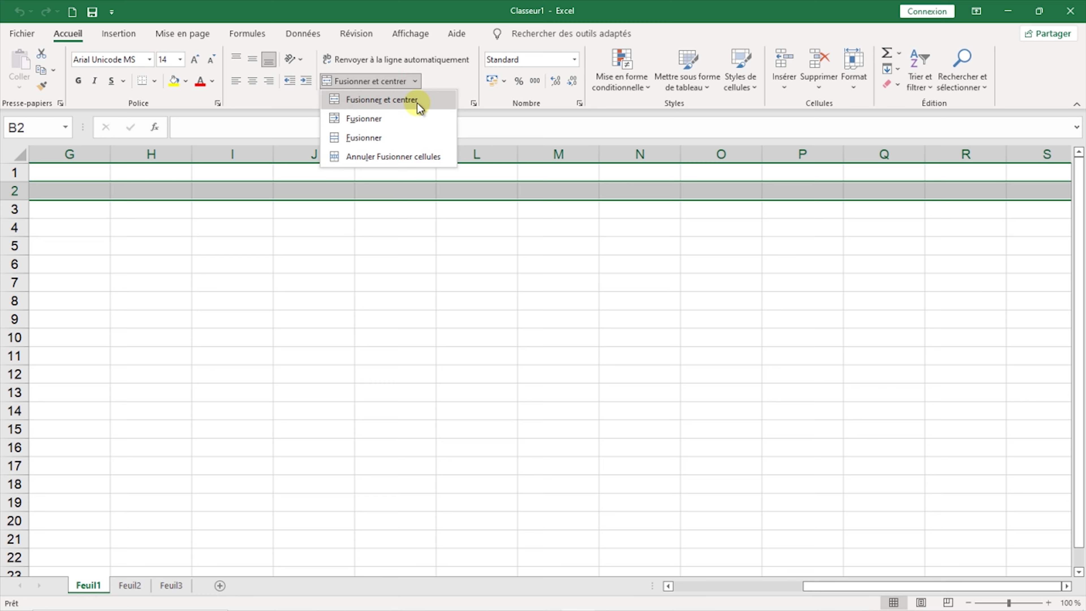
- Merge and centre the selected cells B2:S2 in row 2, and narrow column B to about half its width
{"action": "left_click", "coordinate": [418, 103]}
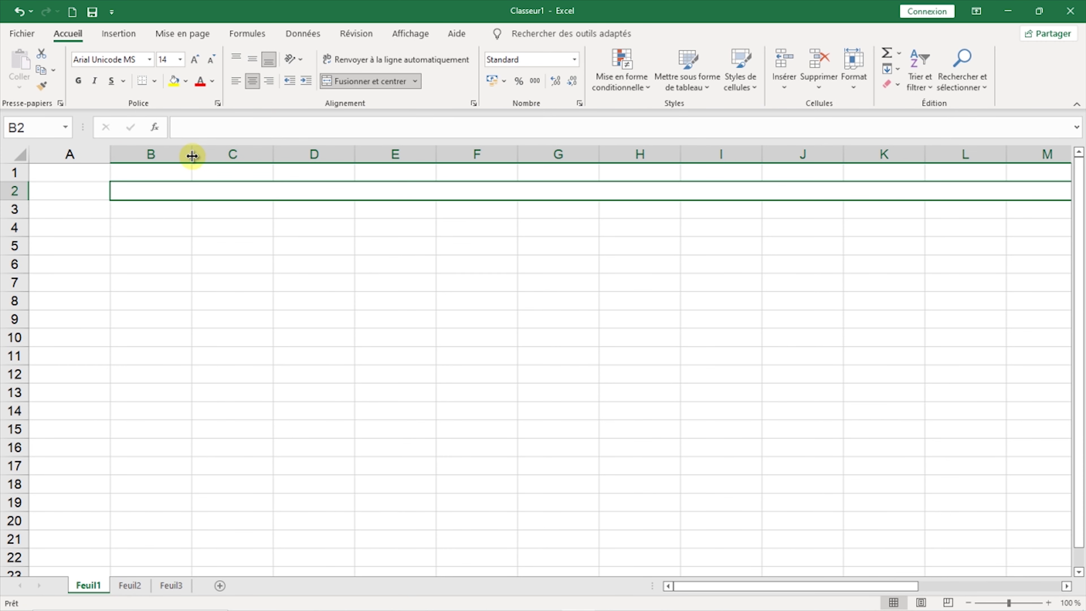
{"action": "left_click_drag", "start_coordinate": [191, 155], "coordinate": [146, 166]}
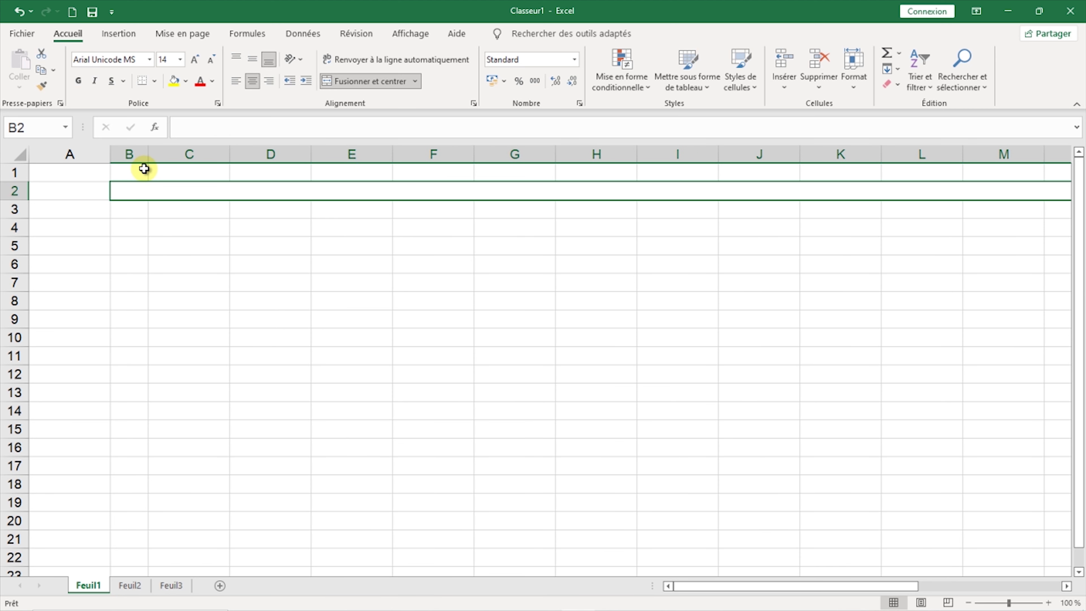
- Narrow columns C through P together to one small uniform width, slightly narrower than column B
{"action": "left_click", "coordinate": [138, 151]}
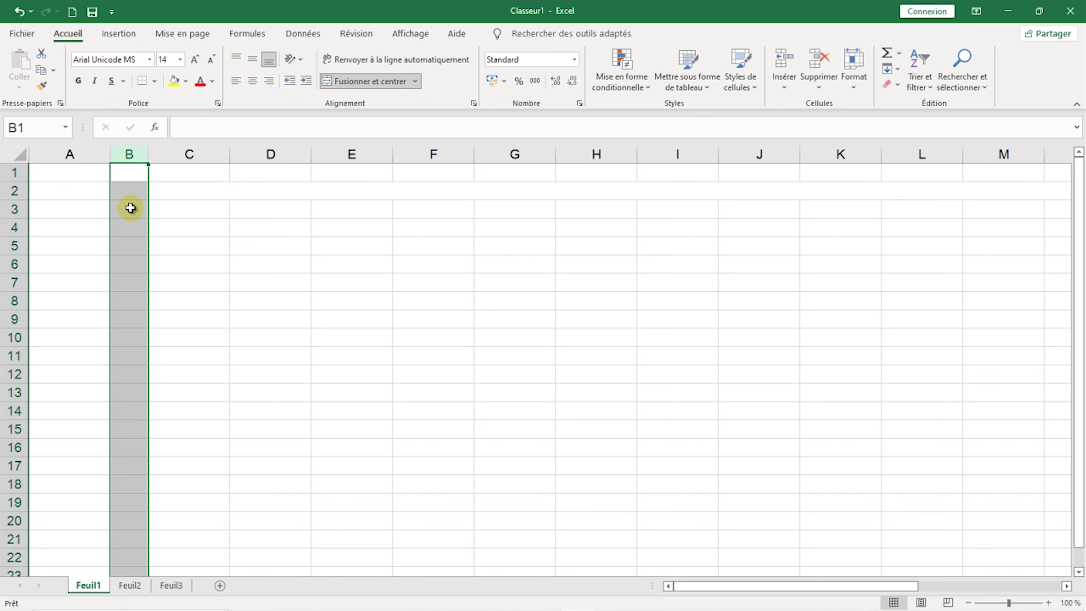
{"action": "left_click", "coordinate": [180, 153]}
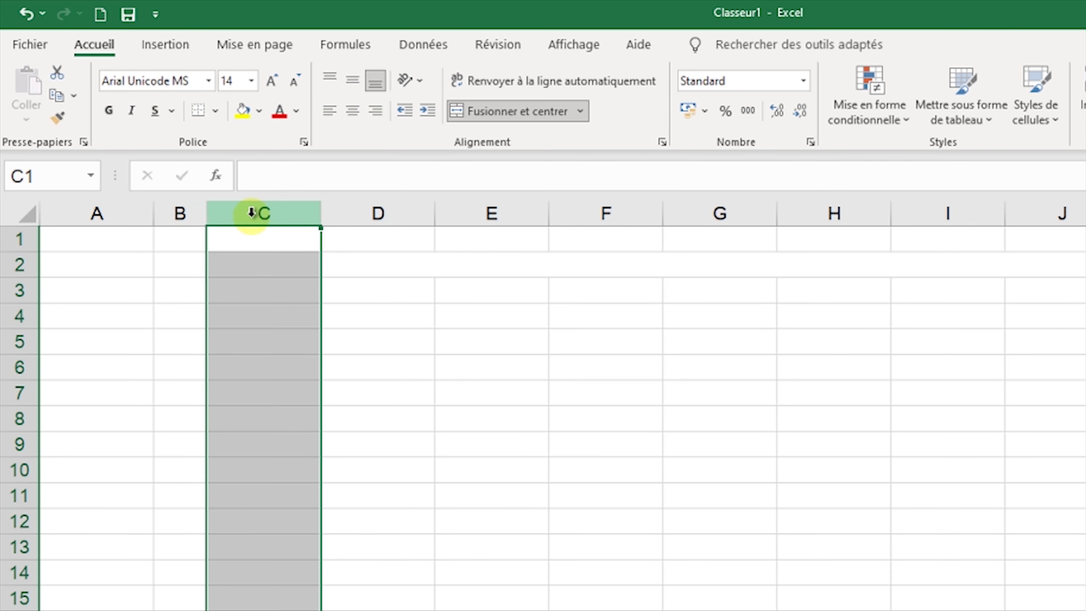
{"action": "left_click_drag", "start_coordinate": [253, 217], "coordinate": [937, 155]}
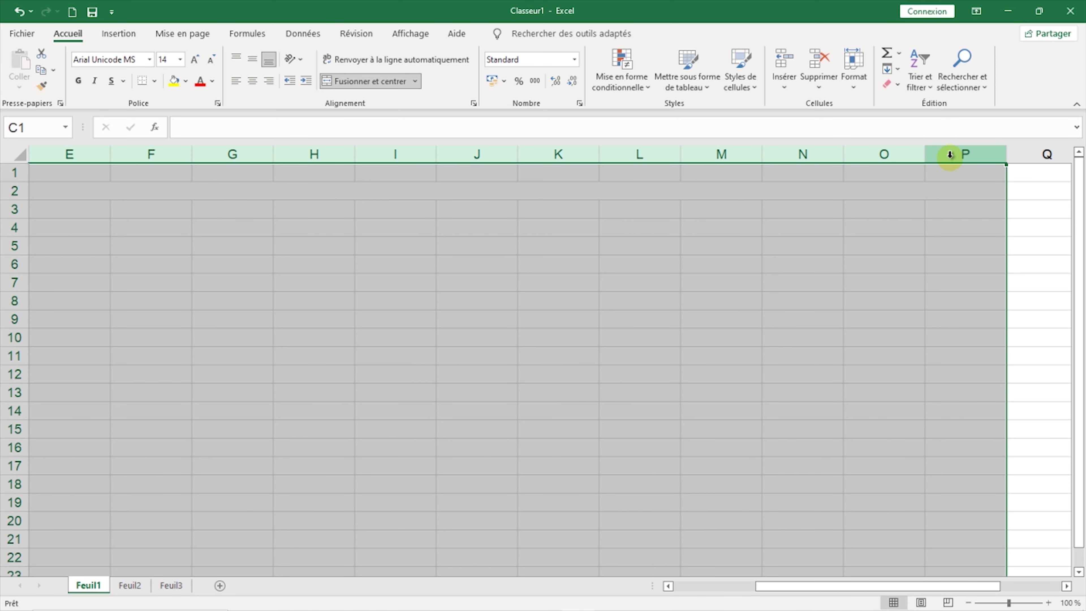
{"action": "left_click_drag", "start_coordinate": [1007, 154], "coordinate": [958, 157]}
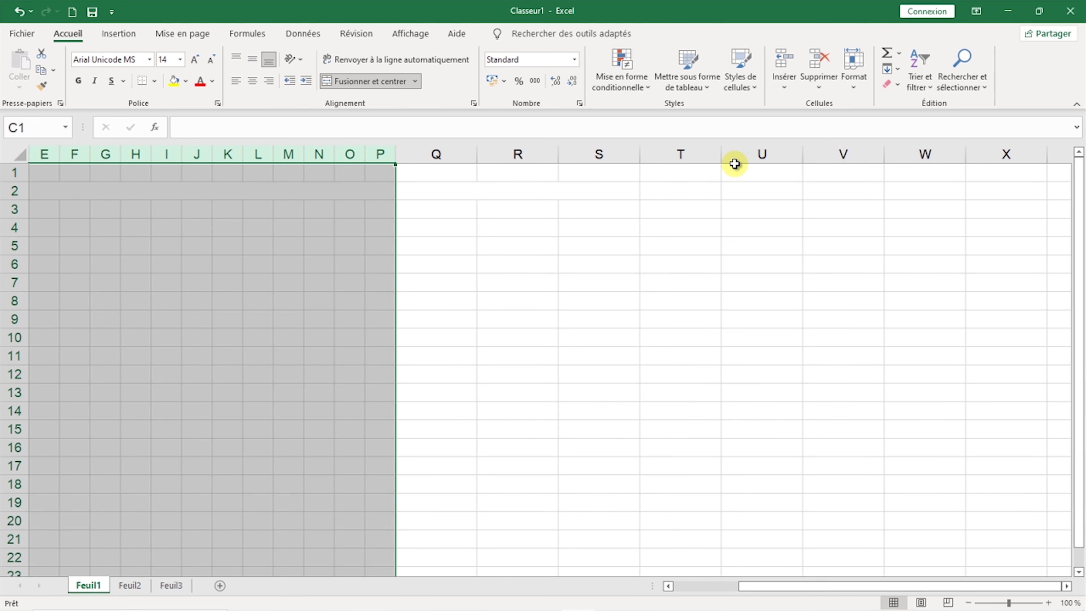
- Narrow columns Q through S together to about half their width, keeping them slightly wider than columns C to P
{"action": "left_click_drag", "start_coordinate": [759, 590], "coordinate": [617, 582]}
{"action": "left_click", "coordinate": [614, 153]}
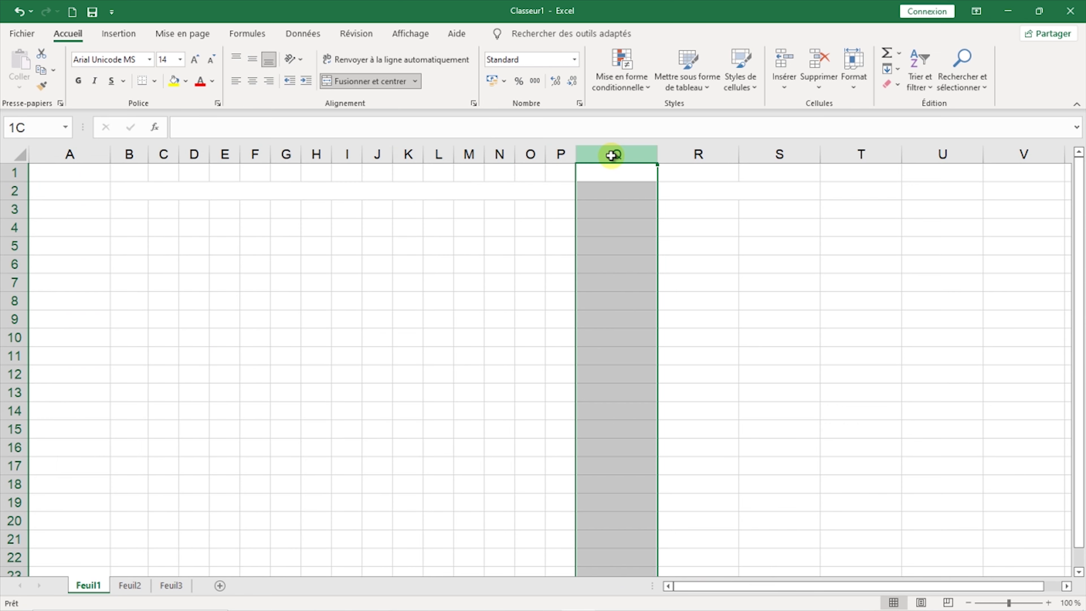
{"action": "left_click_drag", "start_coordinate": [661, 155], "coordinate": [775, 165]}
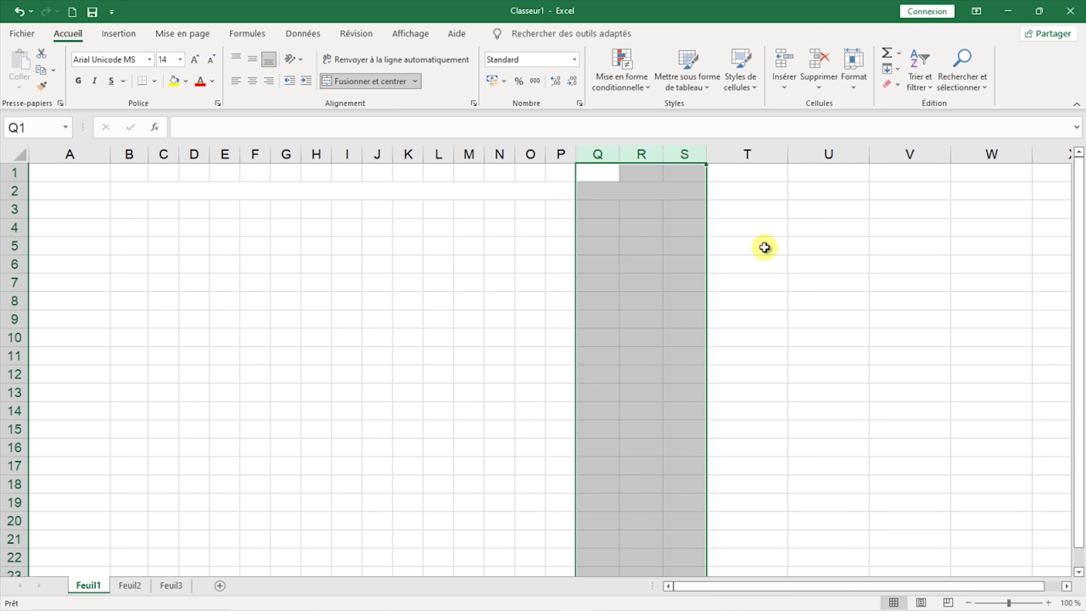
{"action": "left_click", "coordinate": [765, 247]}
- Enter "COMPOSITIONS MENSUELLE", a wide gap, "TOTAL:" with a dotted blank and "MOYENNE:" with a dotted blank in merged cell B2
{"action": "left_click", "coordinate": [375, 194]}
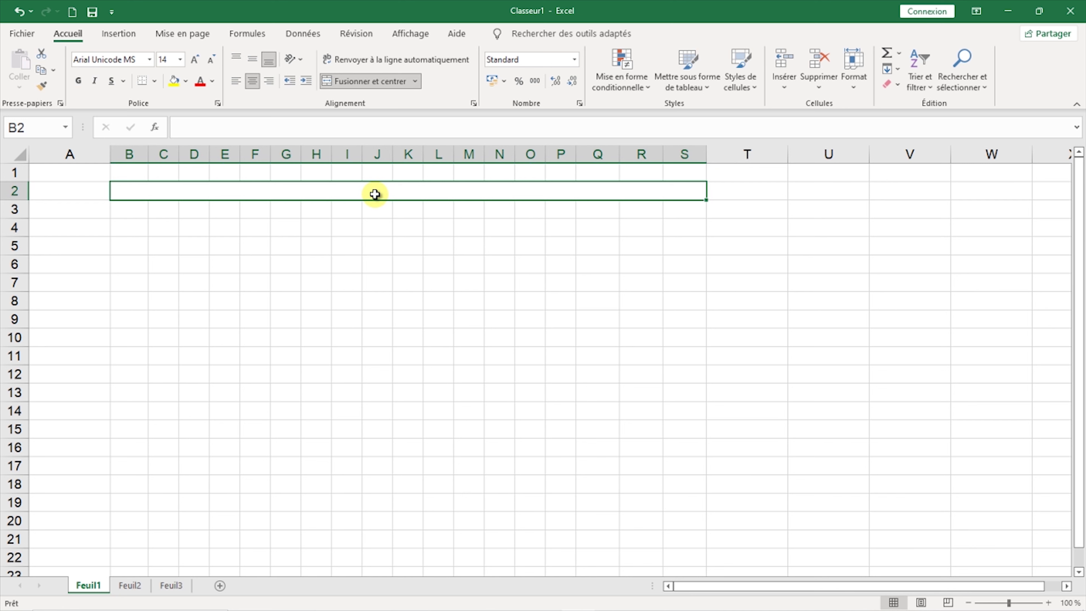
{"action": "type", "text": "COMPOSITION"}
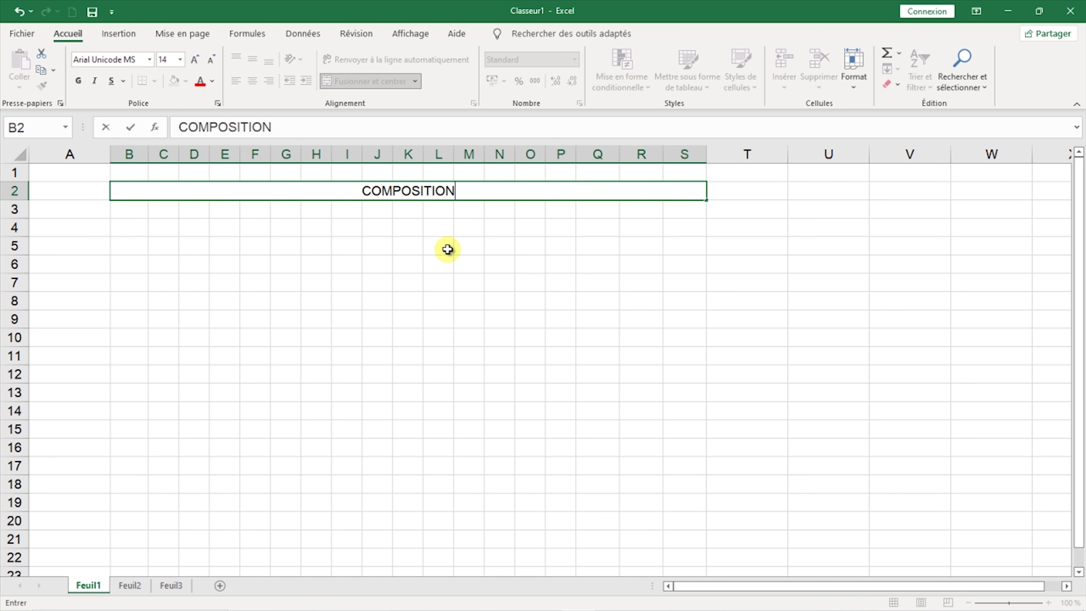
{"action": "type", "text": "S MENSUELLE"}
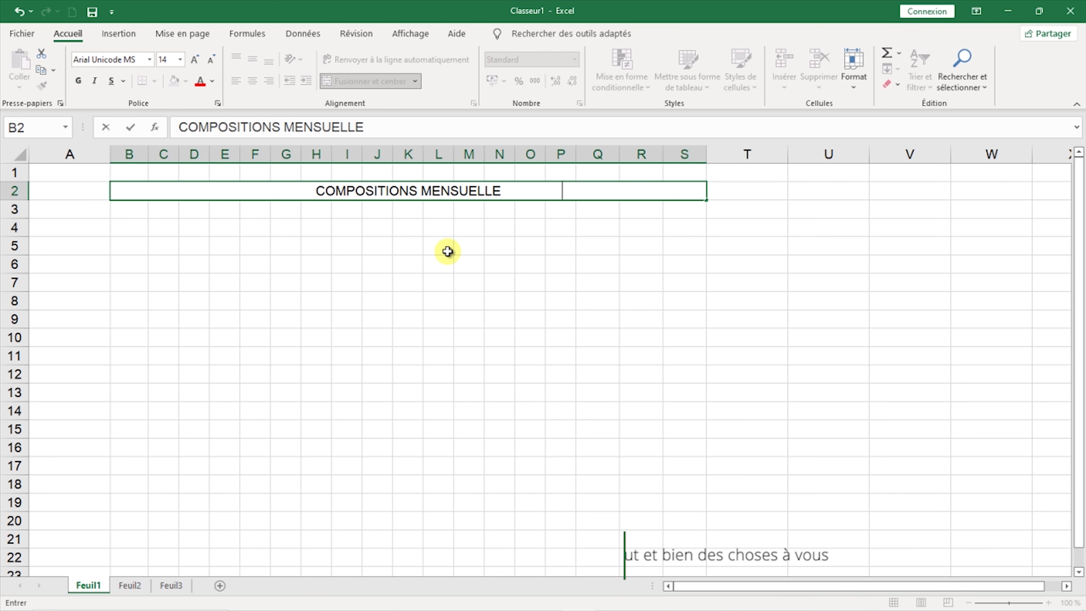
{"action": "type", "text": "                          TO"}
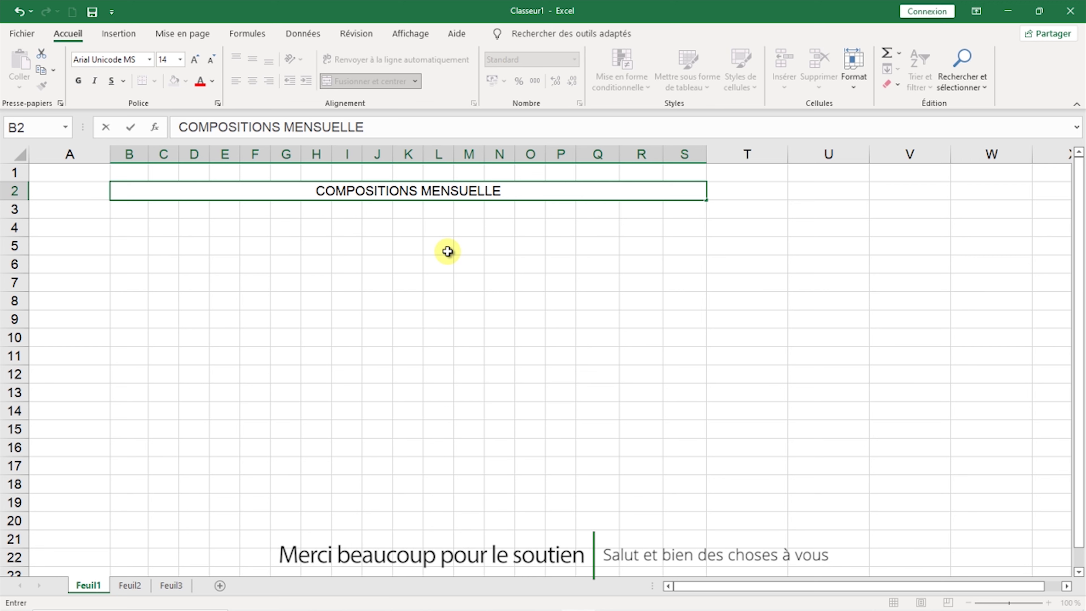
{"action": "type", "text": "TAL:.."}
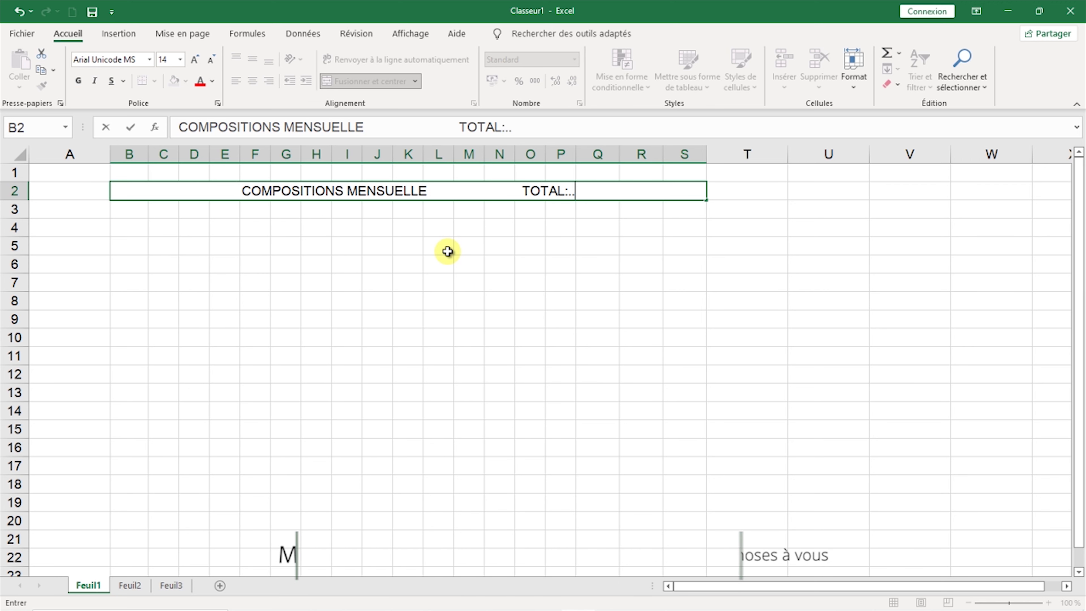
{"action": "type", "text": "..............MOYE"}
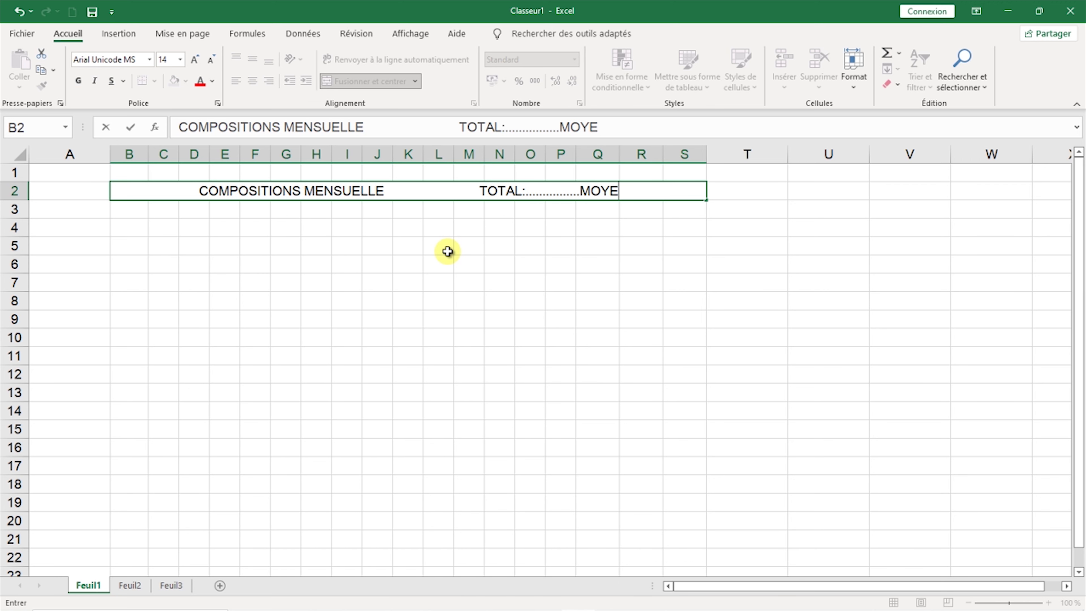
{"action": "type", "text": "NNE:........."}
- Make the whole title text in merged cell B2 bold
{"action": "left_click", "coordinate": [670, 191]}
{"action": "left_click_drag", "start_coordinate": [669, 190], "coordinate": [165, 191]}
{"action": "left_click", "coordinate": [79, 82]}
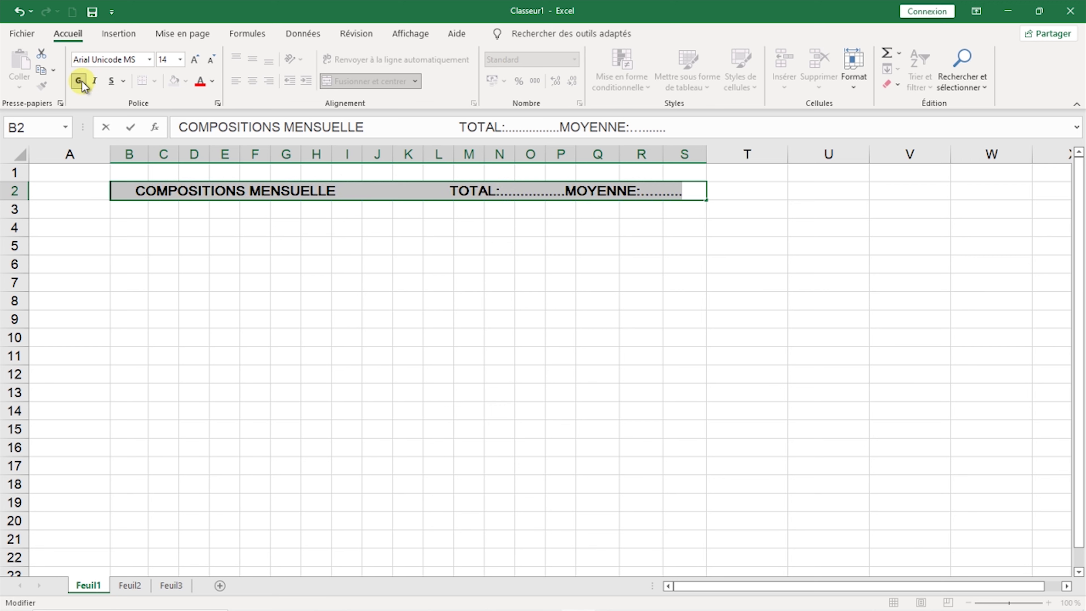
{"action": "left_click", "coordinate": [376, 190]}
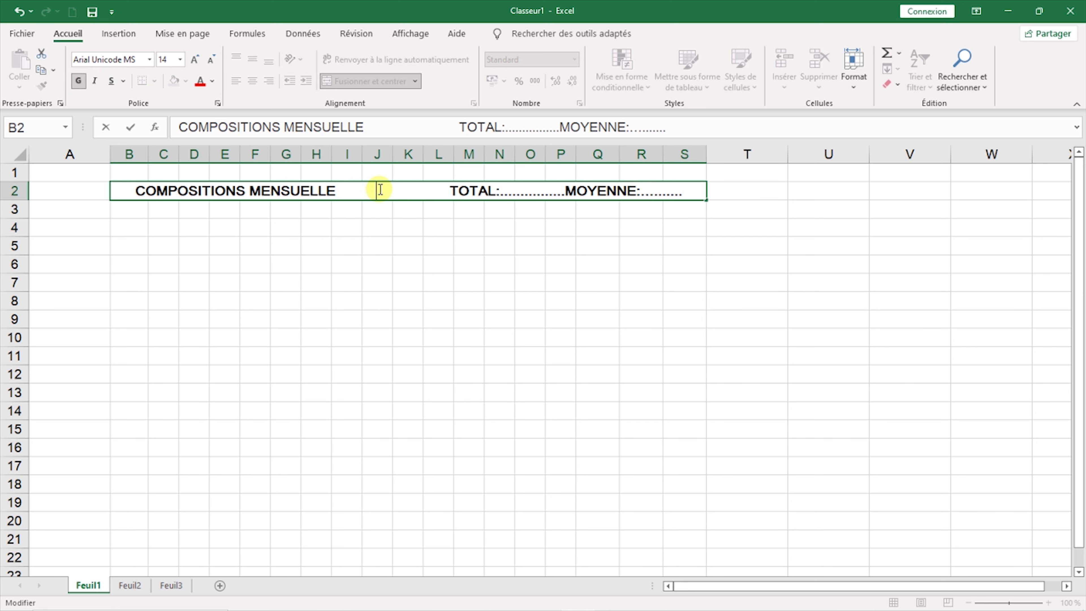
{"action": "left_click", "coordinate": [696, 194]}
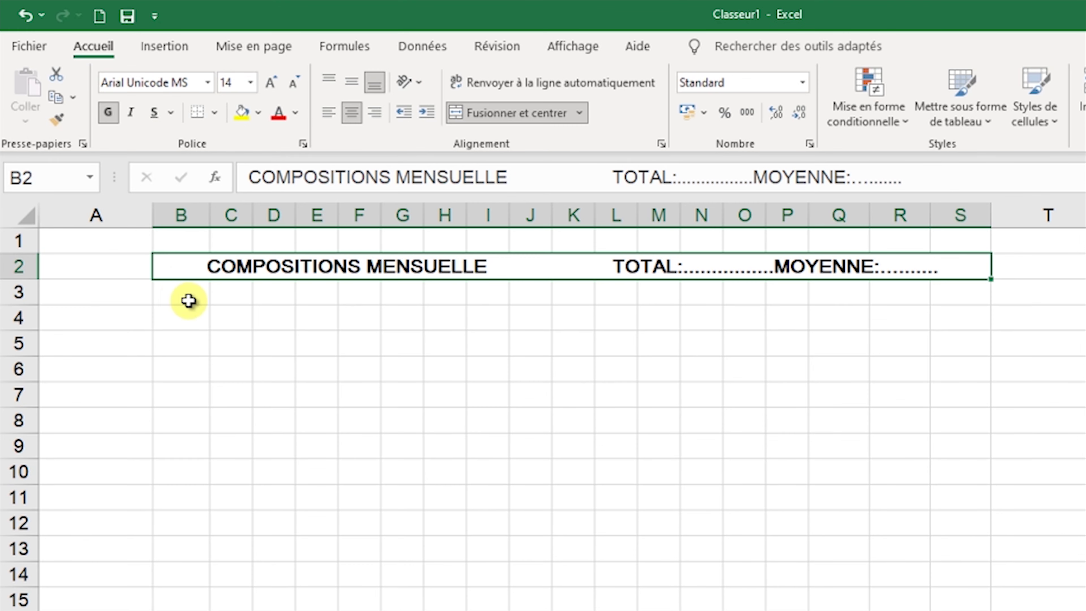
- Merge and centre cells B3:B6 below the title
{"action": "left_click", "coordinate": [180, 294]}
{"action": "left_click_drag", "start_coordinate": [180, 295], "coordinate": [181, 366]}
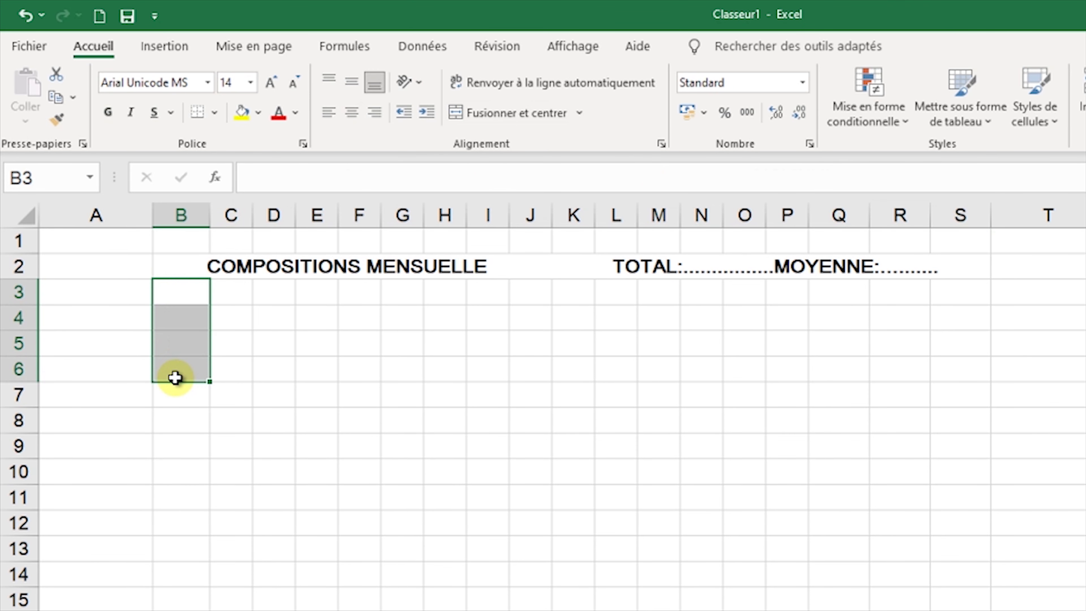
{"action": "left_click", "coordinate": [580, 114]}
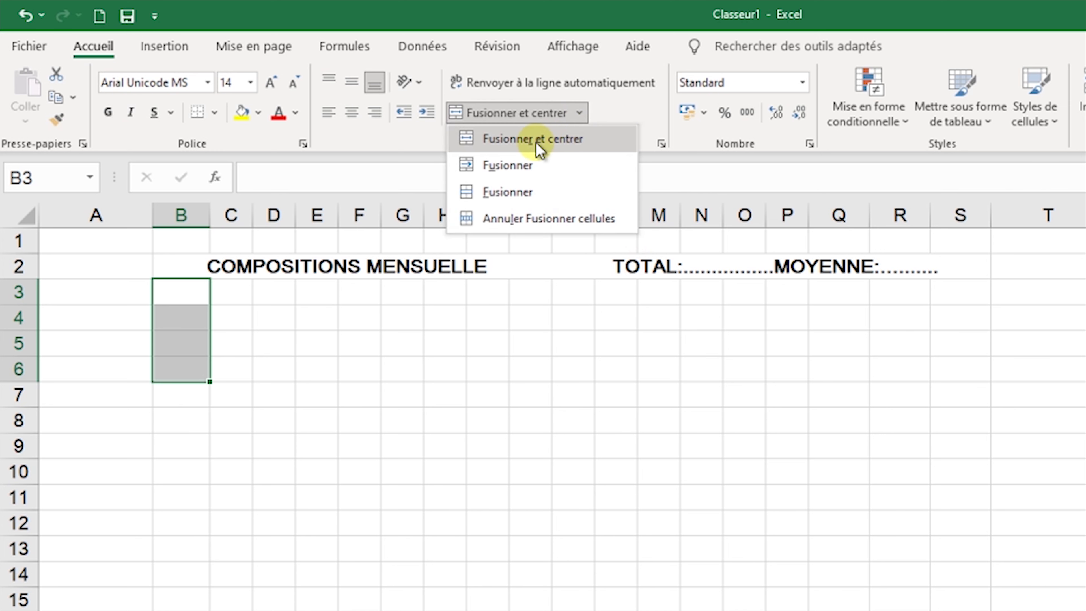
{"action": "left_click", "coordinate": [555, 144]}
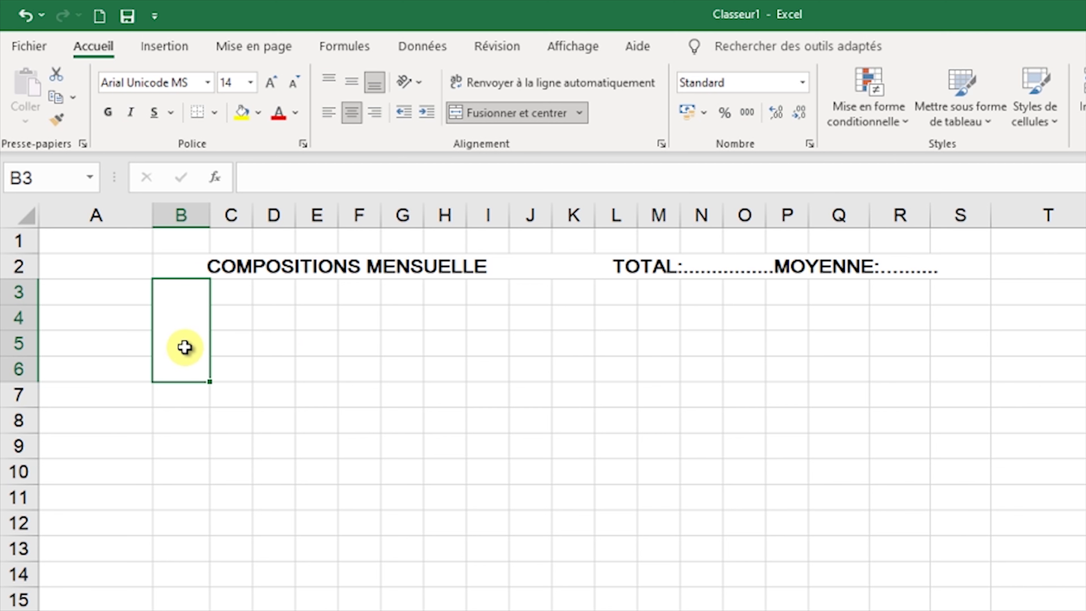
- Draw a straight diagonal line about 2.83 cm high and 1.54 cm wide across merged cell B3:B6, from lower-left to upper-right corner
{"action": "left_click", "coordinate": [167, 47]}
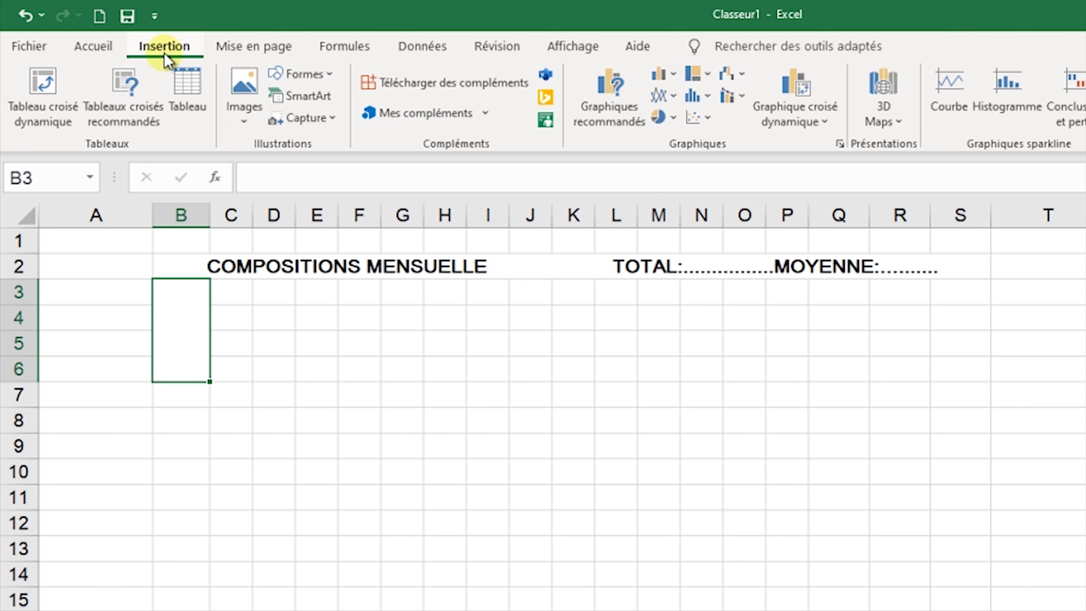
{"action": "left_click", "coordinate": [329, 75]}
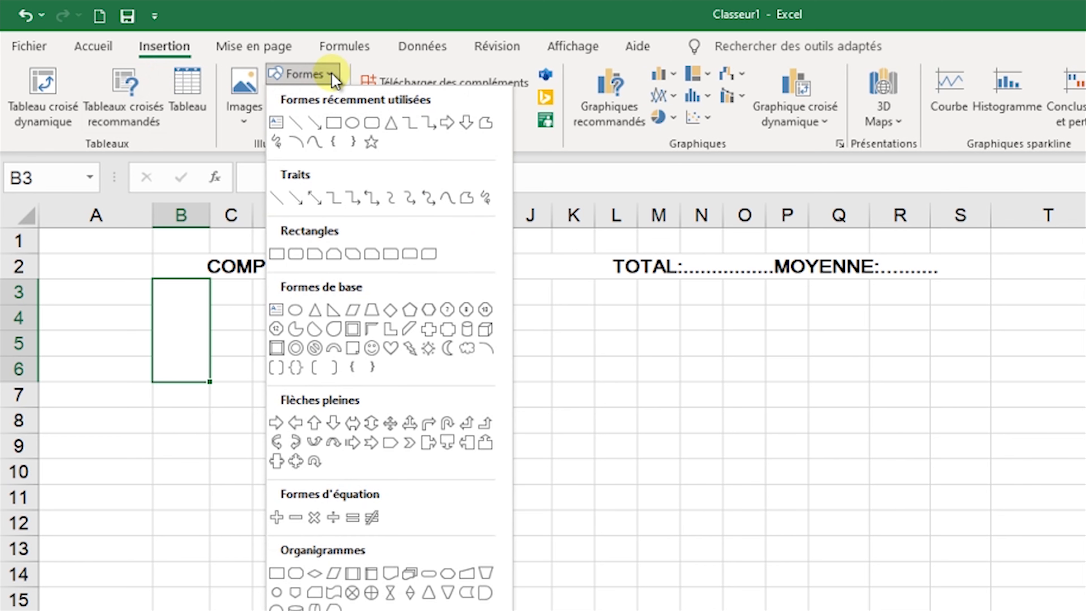
{"action": "left_click", "coordinate": [299, 125]}
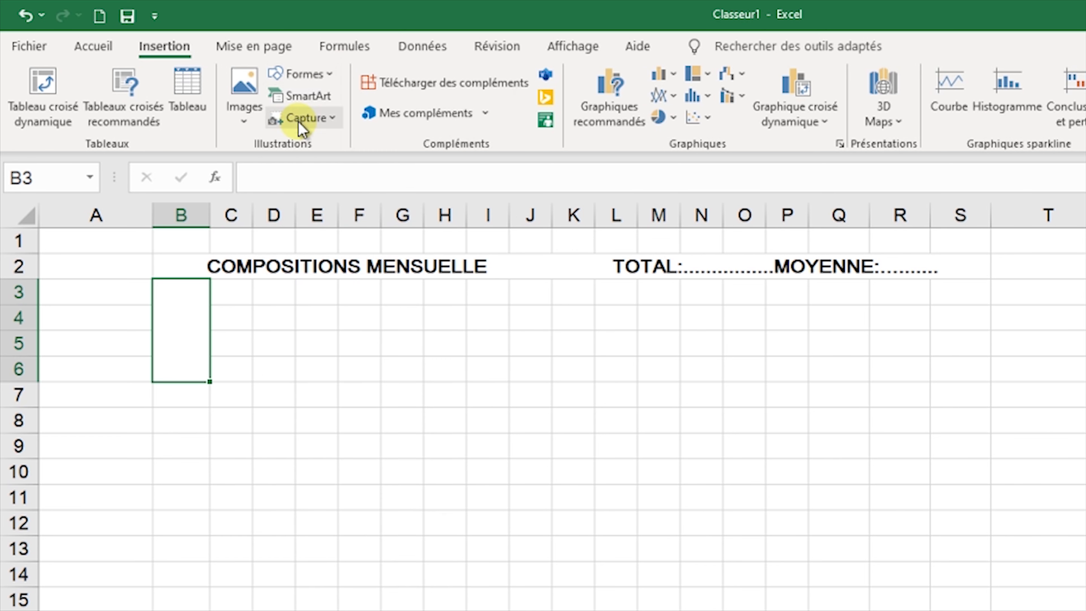
{"action": "left_click_drag", "start_coordinate": [152, 381], "coordinate": [208, 279]}
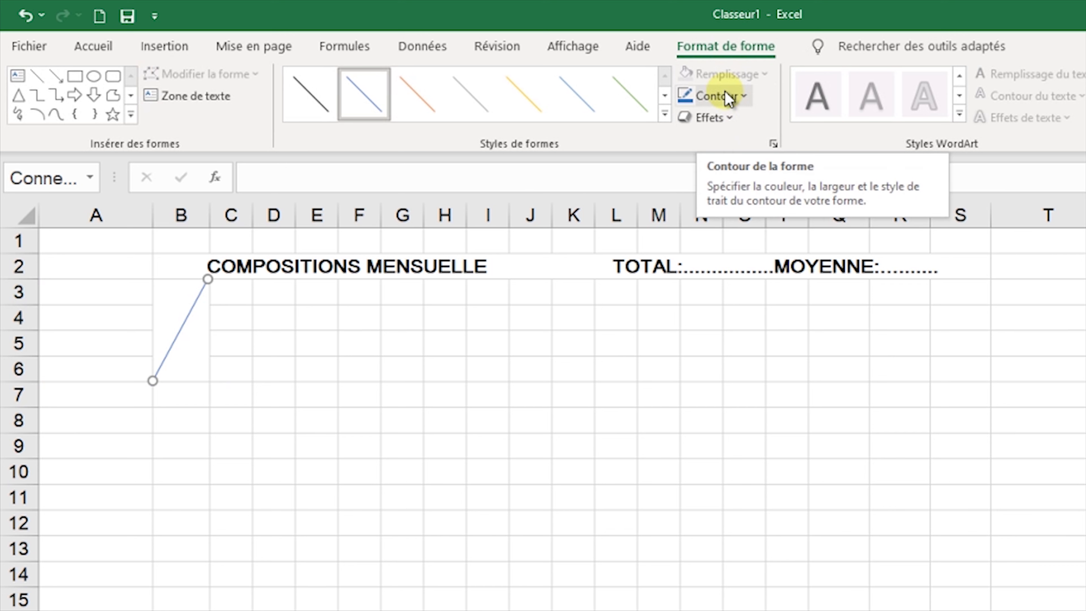
- Set the diagonal line's outline weight to 1 pt and its colour to the darkest shade of the black theme colour
{"action": "left_click", "coordinate": [733, 102]}
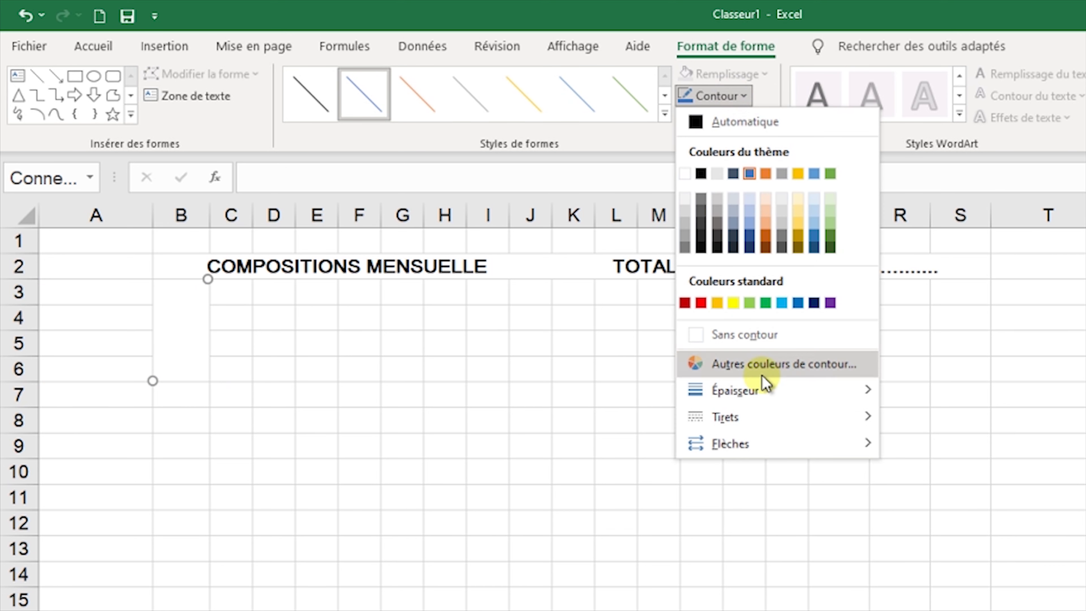
{"action": "mouse_move", "coordinate": [766, 390]}
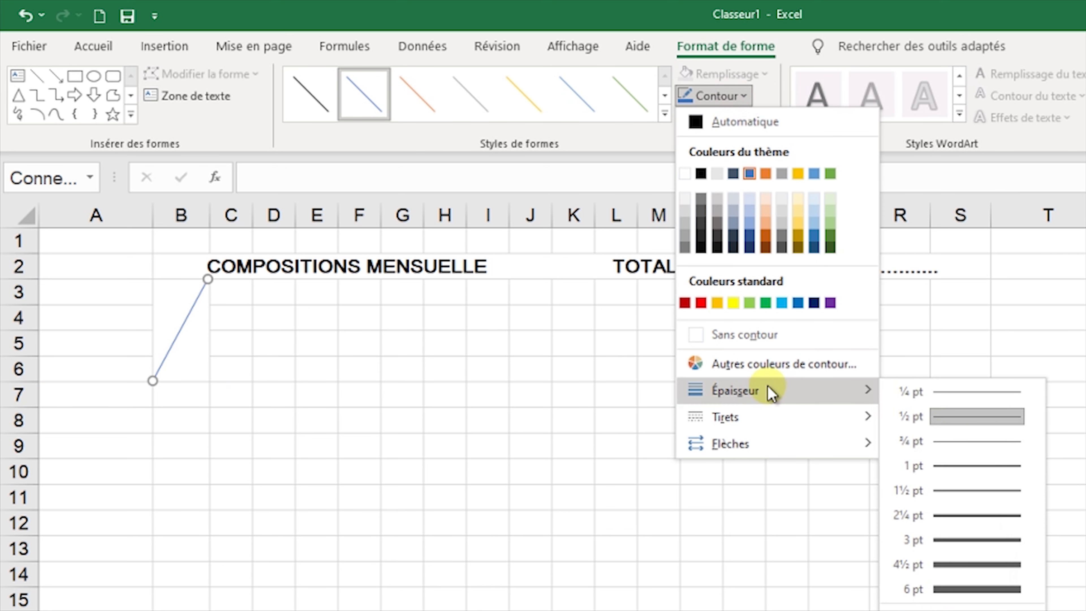
{"action": "left_click", "coordinate": [970, 469]}
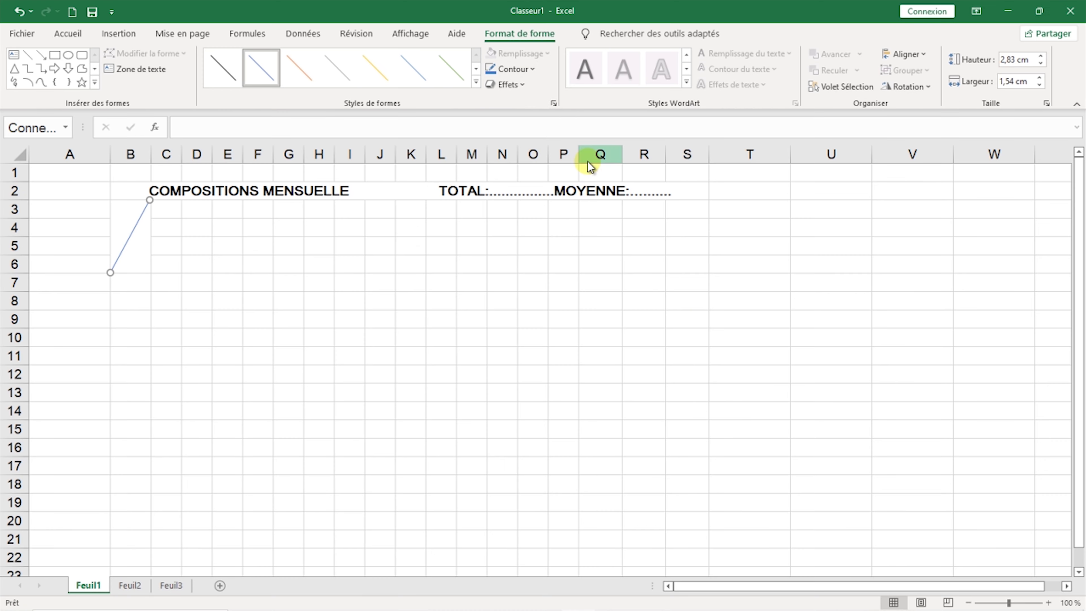
{"action": "left_click", "coordinate": [746, 98]}
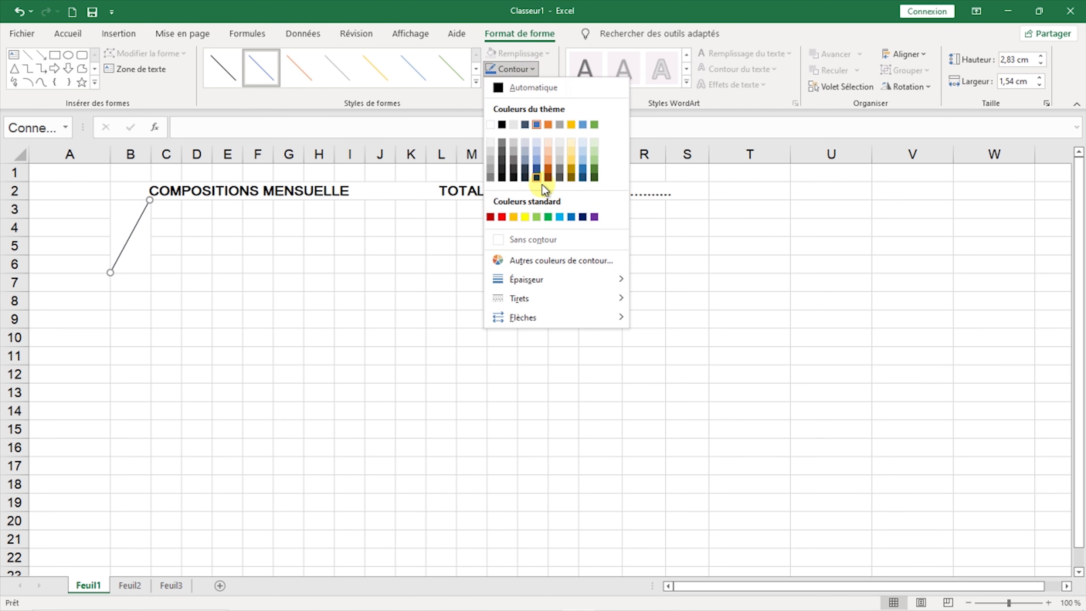
{"action": "left_click", "coordinate": [503, 177]}
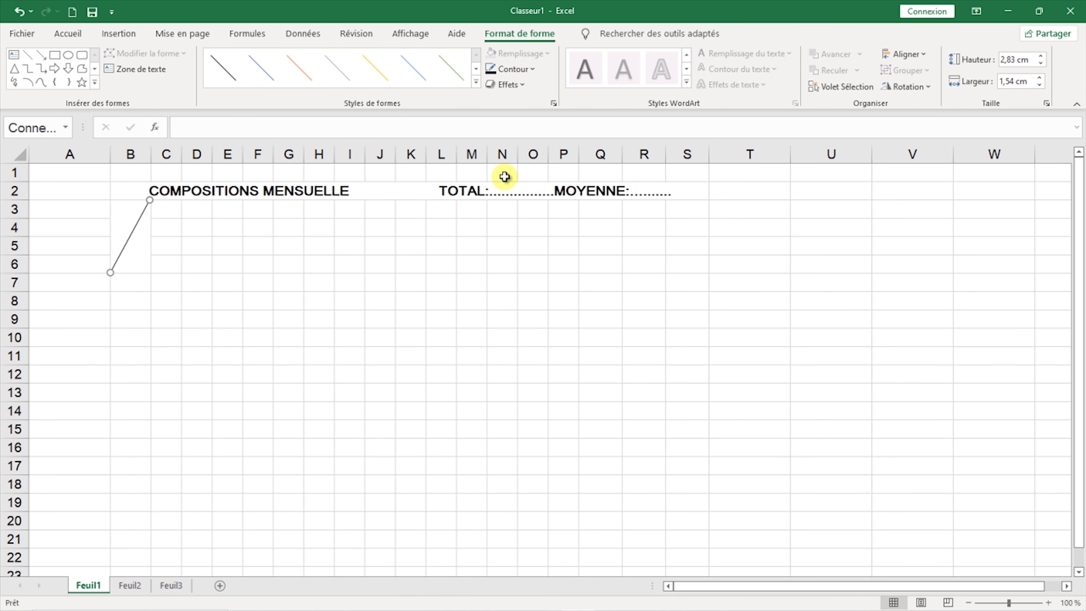
- Insert a text box over the empty cells around F6:I8 and enter "Disciplines" in it
{"action": "left_click", "coordinate": [129, 72]}
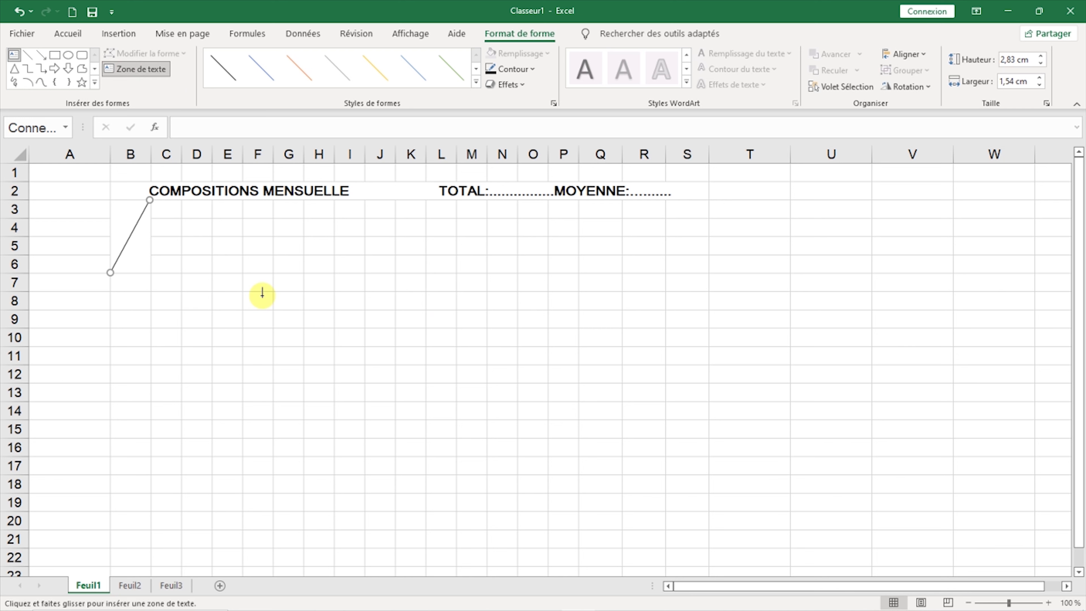
{"action": "mouse_move", "coordinate": [254, 256]}
{"action": "left_mouse_down"}
{"action": "mouse_move", "coordinate": [282, 275]}
{"action": "mouse_move", "coordinate": [387, 300]}
{"action": "left_mouse_up"}
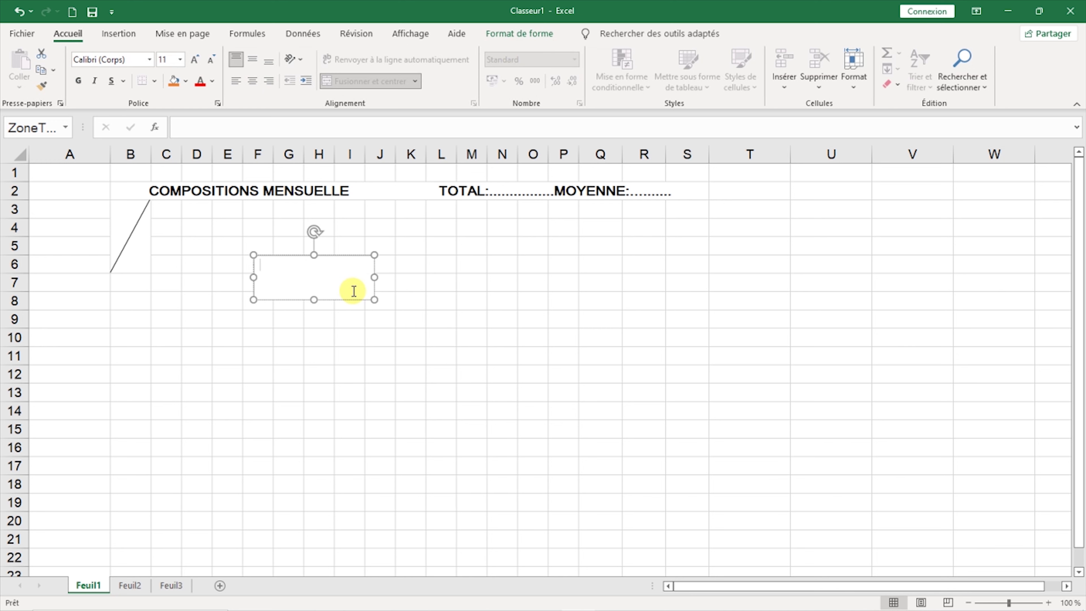
{"action": "type", "text": "Disciplines"}
- Format the "Disciplines" text as bold at size 12, and shrink the text box to fit closely around it
{"action": "left_click_drag", "start_coordinate": [332, 275], "coordinate": [276, 275]}
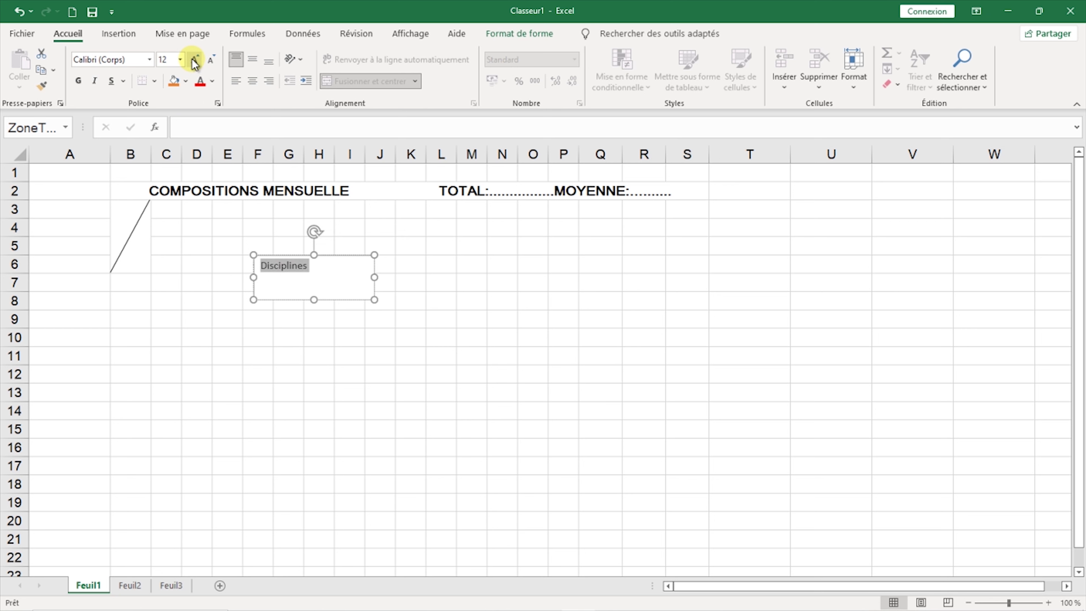
{"action": "left_click", "coordinate": [80, 84]}
{"action": "left_click", "coordinate": [345, 270]}
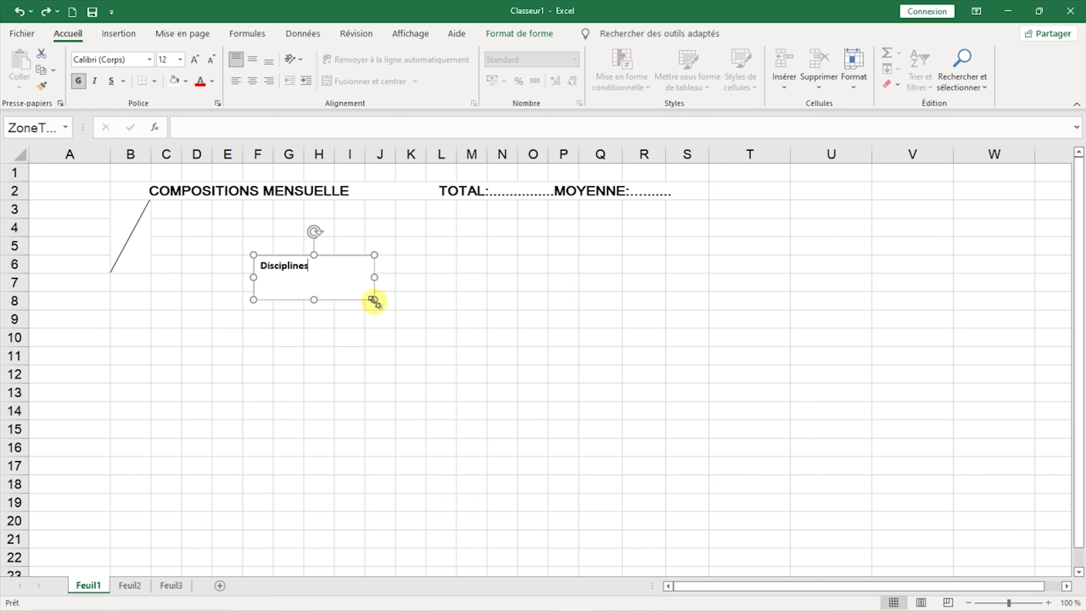
{"action": "left_click_drag", "start_coordinate": [375, 301], "coordinate": [329, 279]}
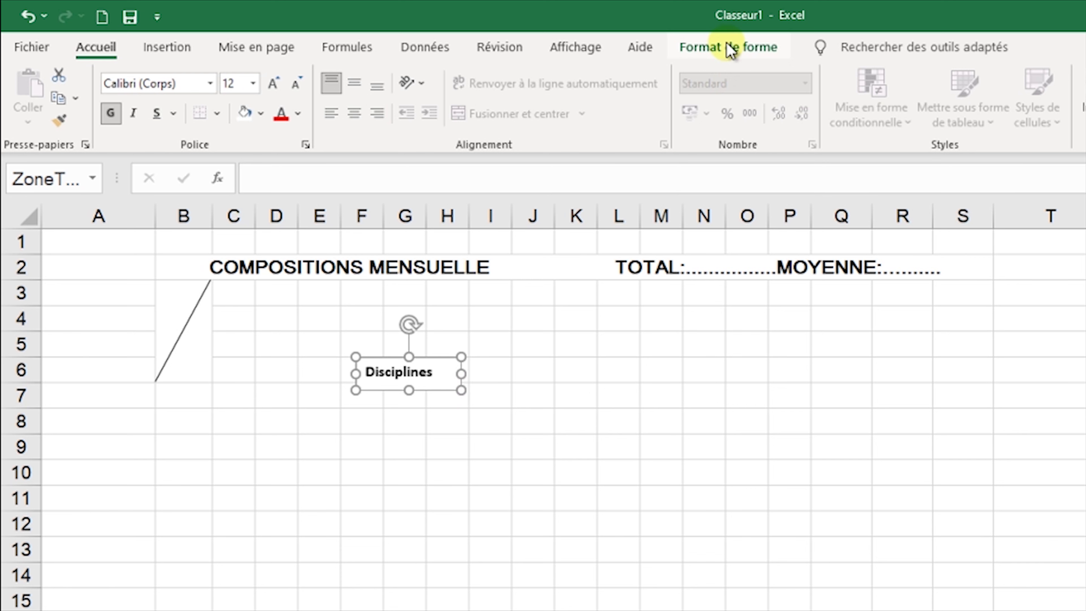
- Remove both the fill and the outline from the "Disciplines" text box
{"action": "left_click", "coordinate": [732, 47]}
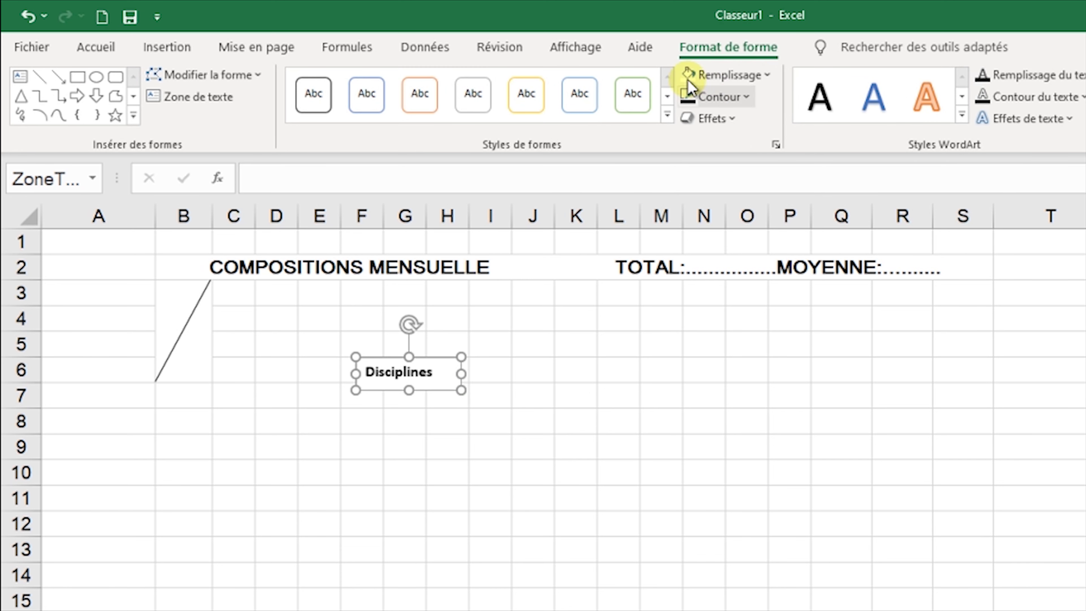
{"action": "left_click", "coordinate": [748, 75]}
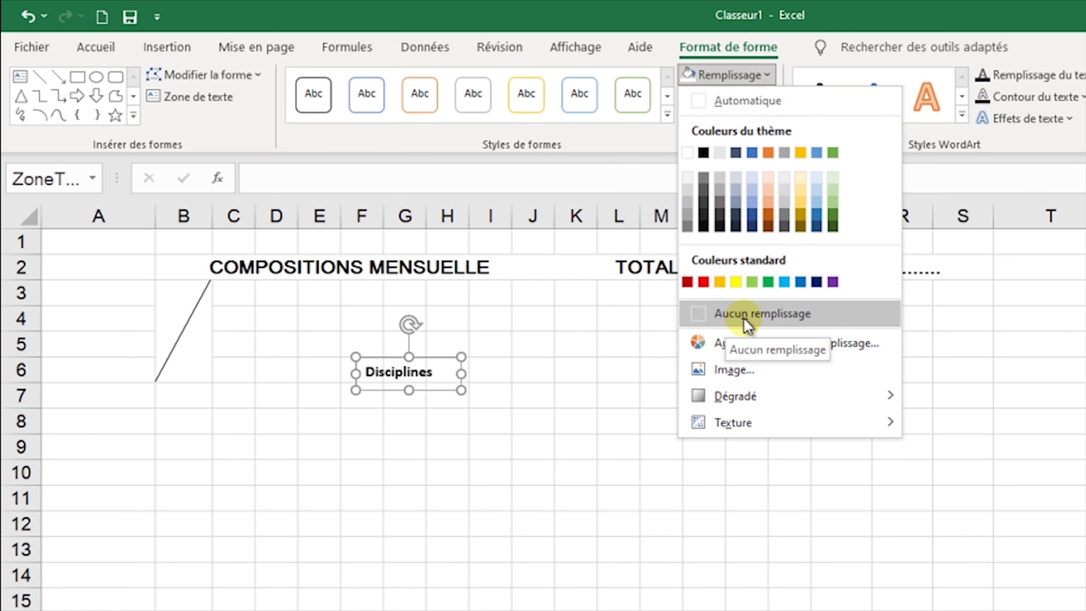
{"action": "left_click", "coordinate": [744, 318]}
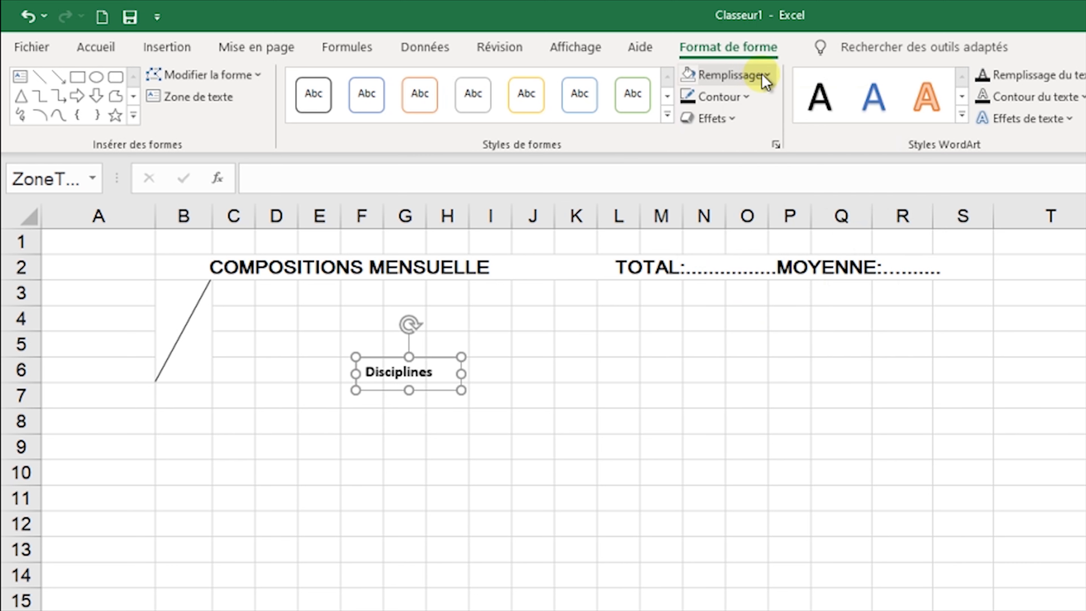
{"action": "left_click", "coordinate": [749, 99]}
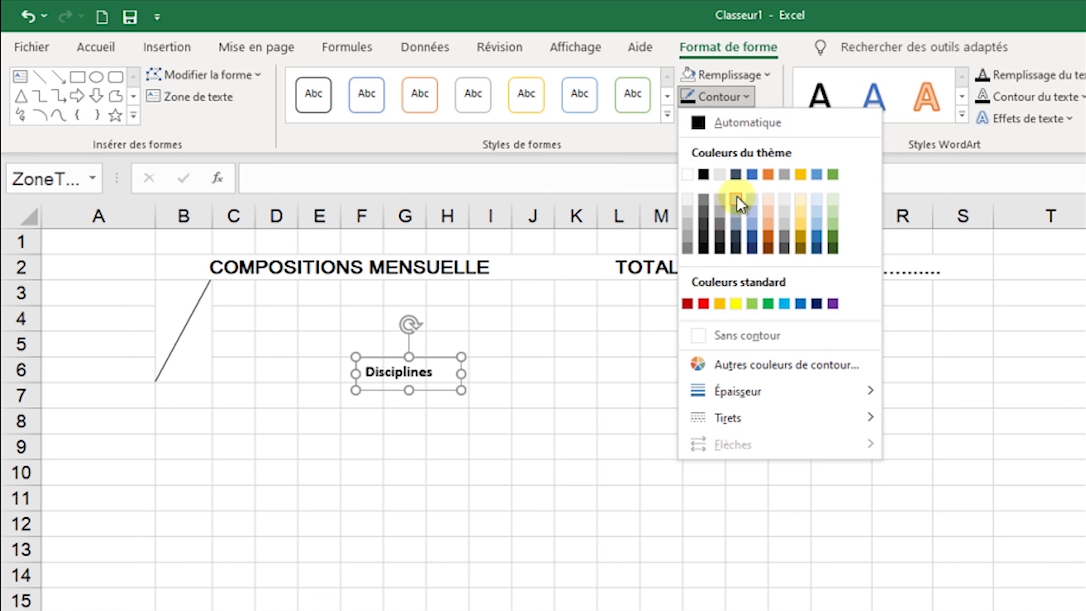
{"action": "left_click", "coordinate": [769, 335]}
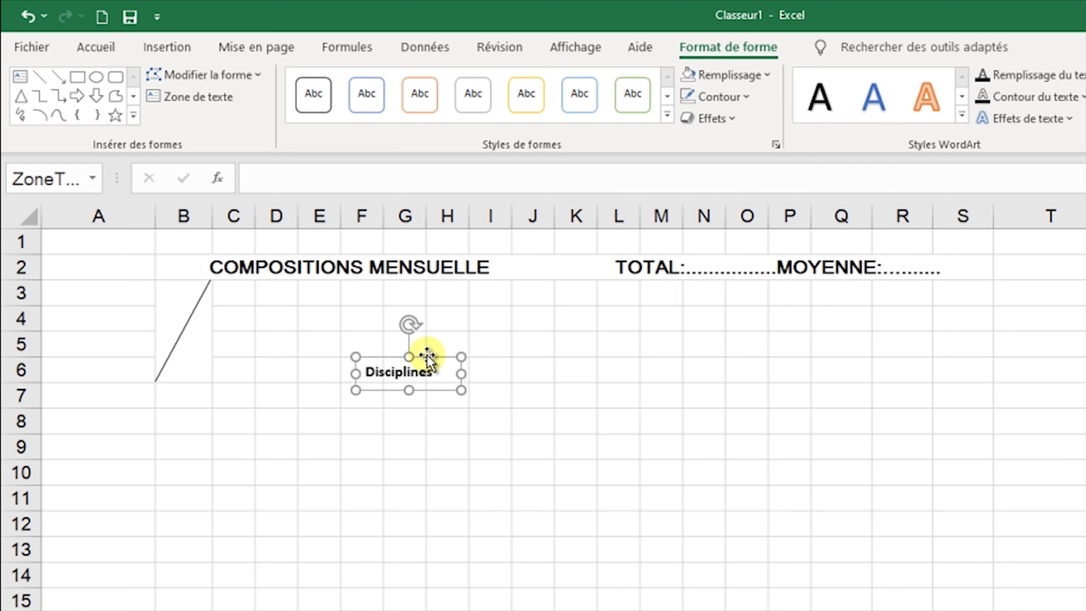
- Move the "Disciplines" text box into merged cell B3:B6, rotate it parallel to the diagonal line, and nudge it just above the line
{"action": "left_click_drag", "start_coordinate": [442, 357], "coordinate": [146, 307]}
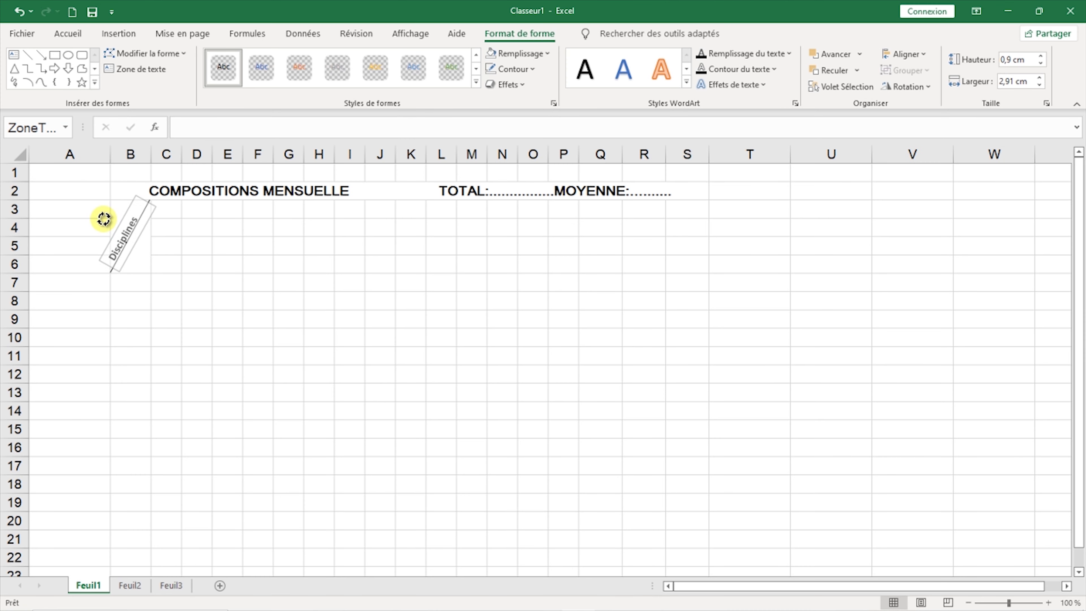
{"action": "left_click_drag", "start_coordinate": [103, 219], "coordinate": [103, 218]}
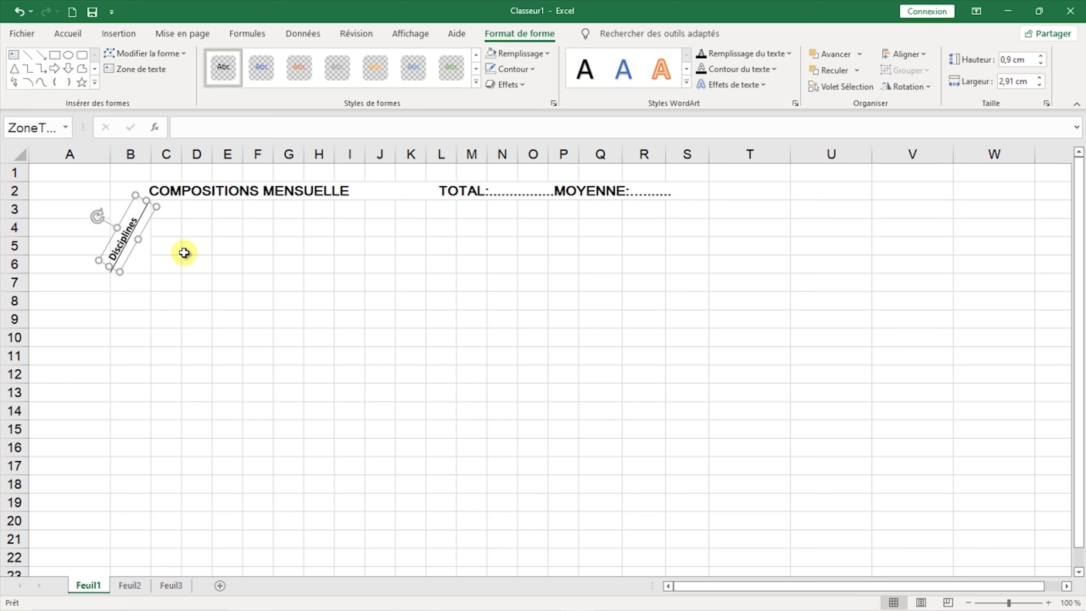
{"action": "key", "text": "Up"}
{"action": "key", "text": "Up"}
{"action": "key", "text": "Up"}
{"action": "key", "text": "Up"}
{"action": "key", "text": "Up"}
{"action": "key", "text": "Up"}
{"action": "key", "text": "Up"}
{"action": "key", "text": "Up"}
{"action": "key", "text": "Up"}
{"action": "key", "text": "Up"}
{"action": "key", "text": "Up"}
{"action": "key", "text": "Right"}
{"action": "key", "text": "Right"}
{"action": "key", "text": "Right"}
{"action": "key", "text": "Right"}
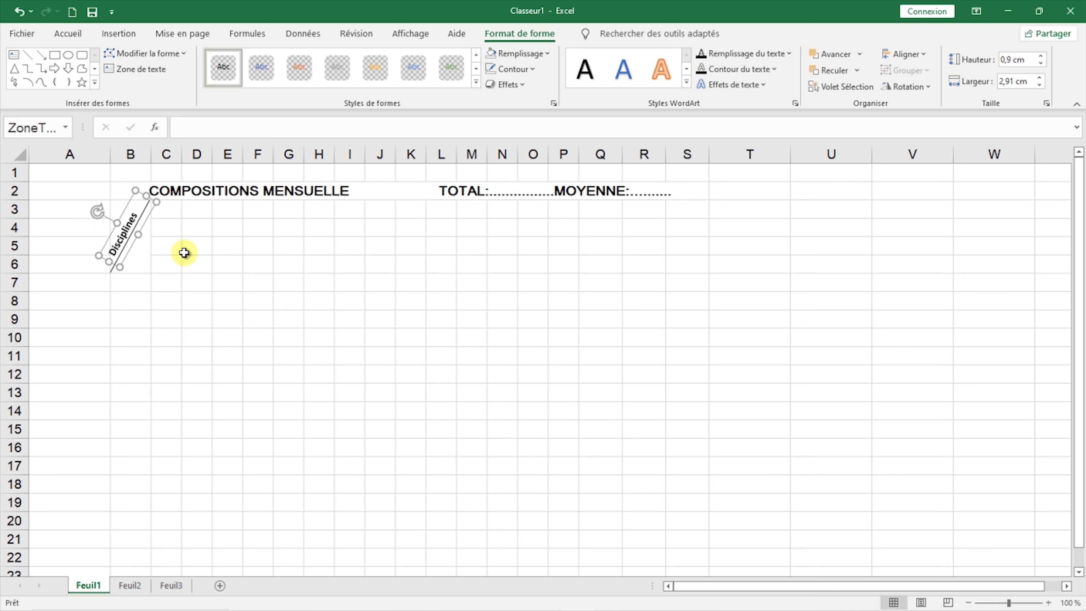
{"action": "left_click", "coordinate": [209, 279]}
{"action": "left_click", "coordinate": [231, 288]}
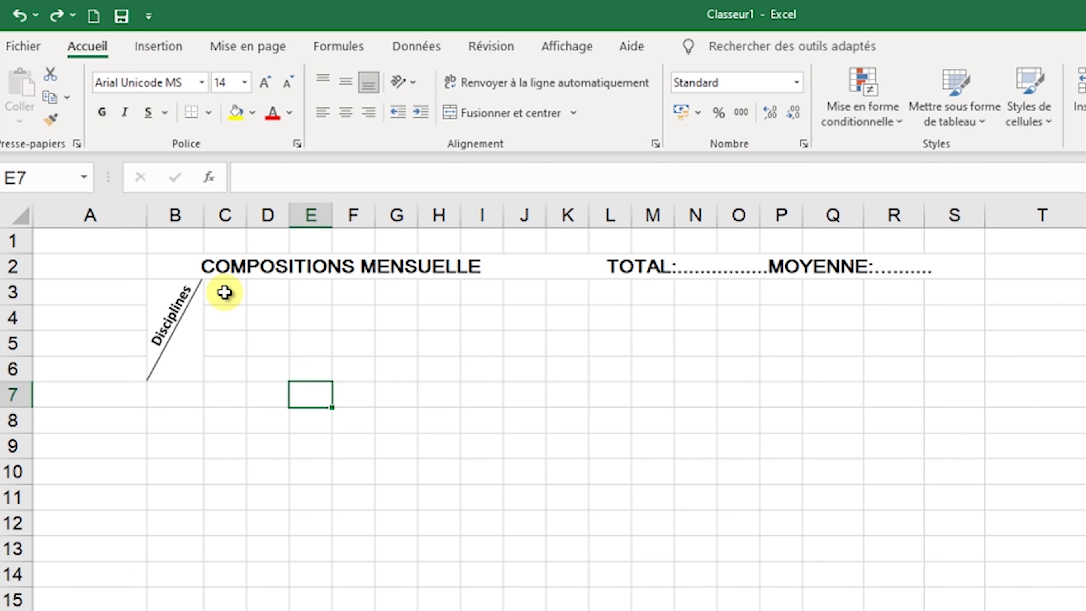
- Merge and centre cells C3:C6 and set their text to rotate upward
{"action": "left_click_drag", "start_coordinate": [225, 292], "coordinate": [225, 360]}
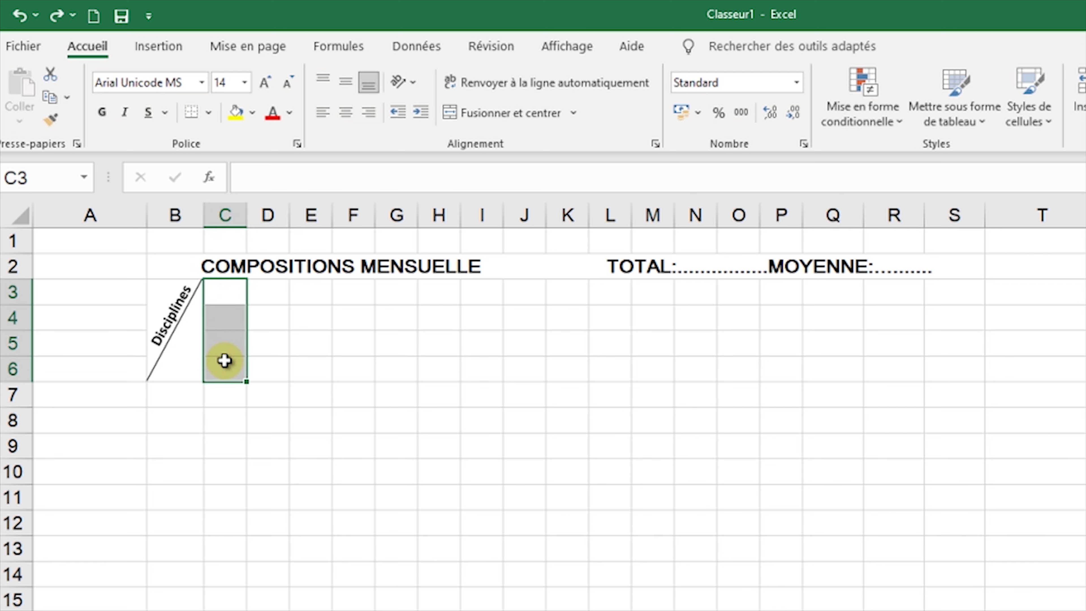
{"action": "left_click", "coordinate": [574, 114]}
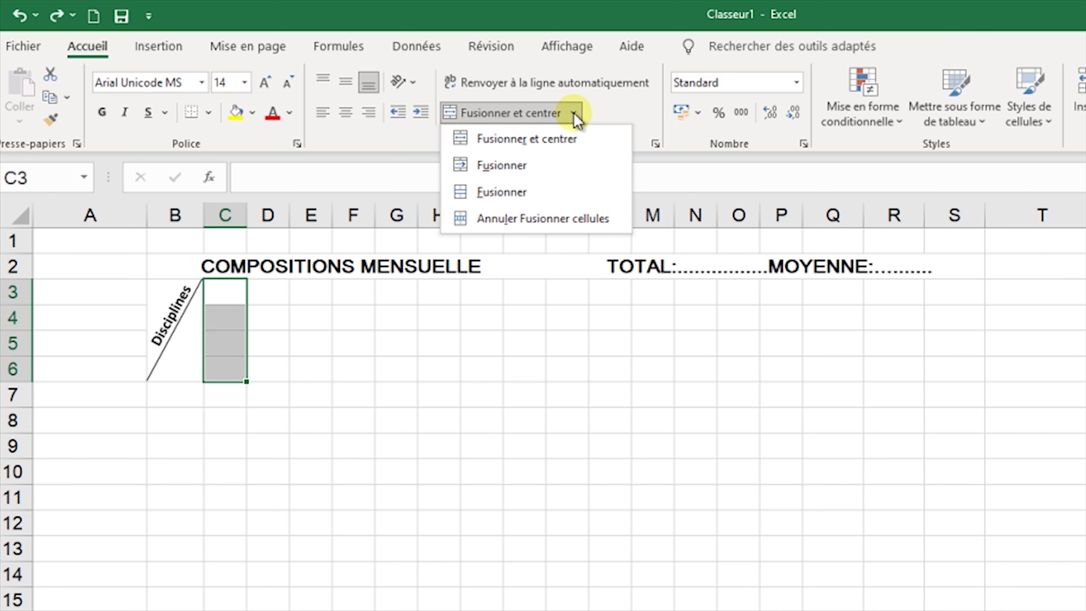
{"action": "left_click", "coordinate": [574, 150]}
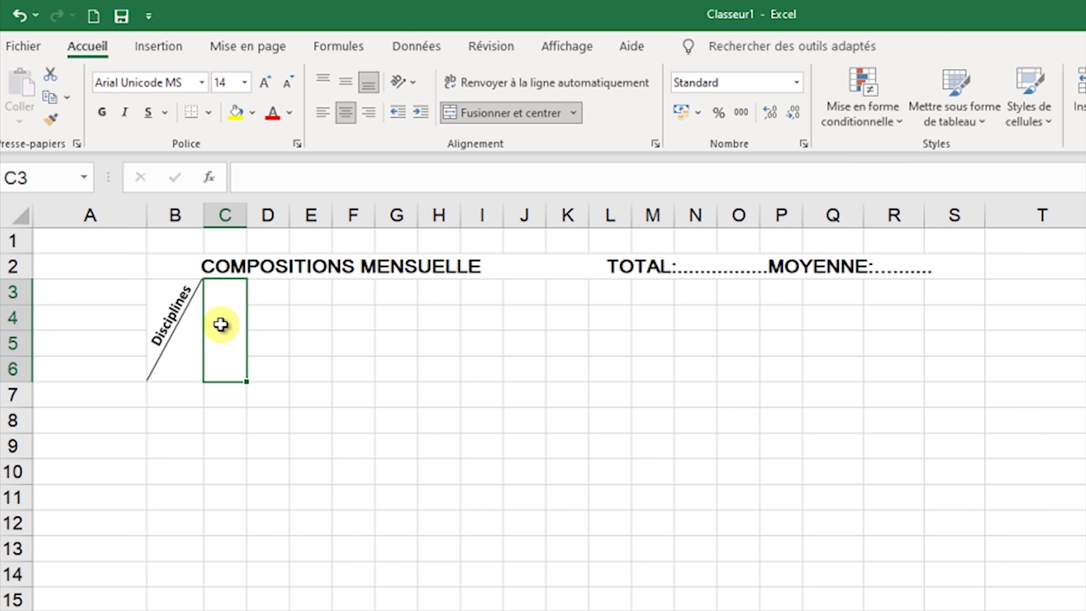
{"action": "left_click", "coordinate": [414, 84]}
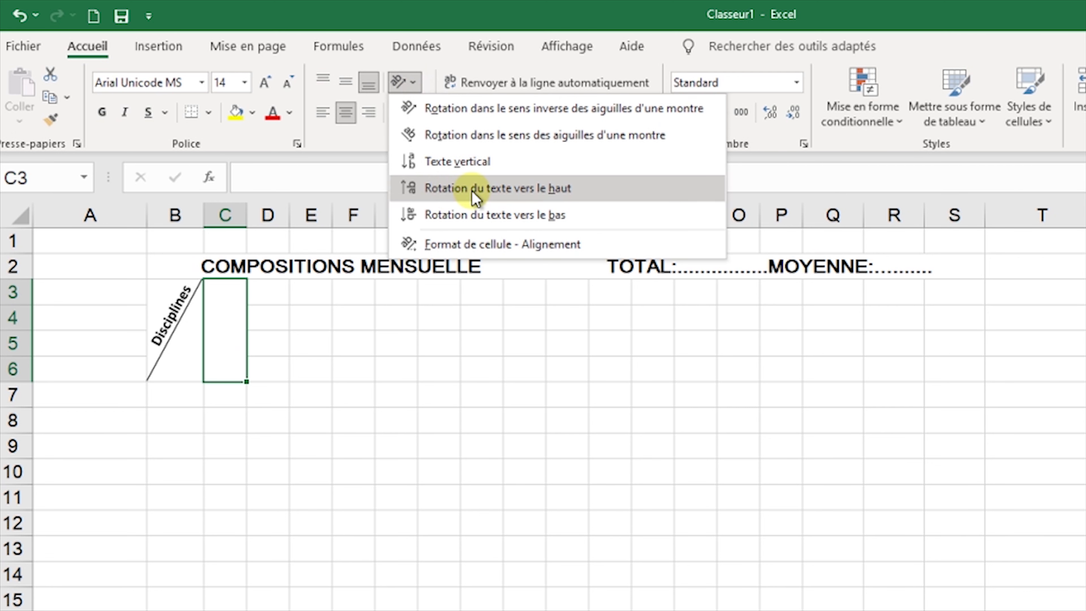
{"action": "left_click", "coordinate": [513, 191]}
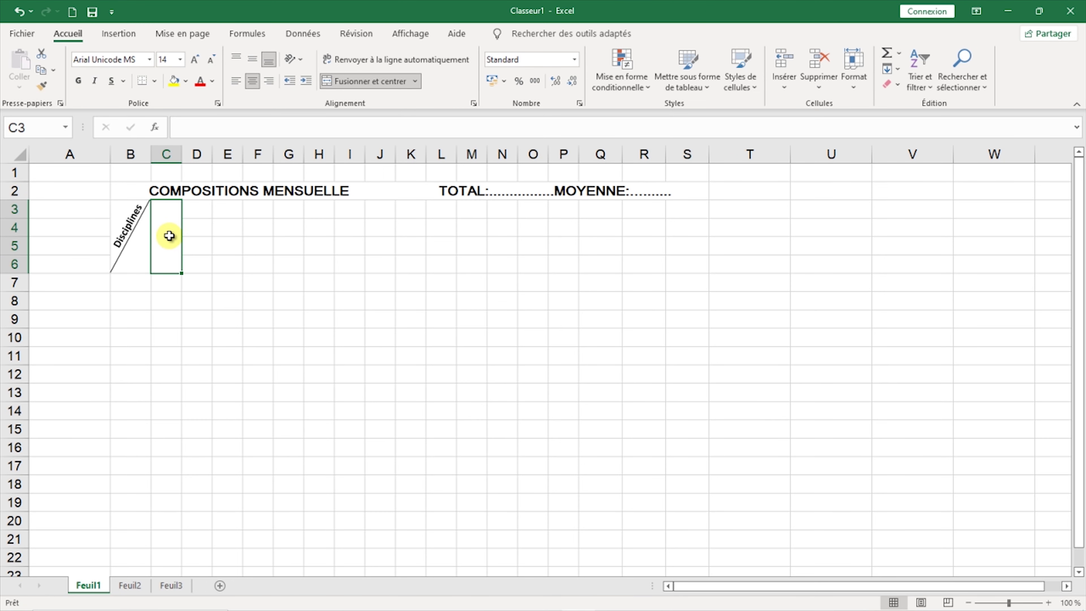
- Enter "Dictée" in merged cell C3:C6 and align it vertically in the middle
{"action": "type", "text": "Dictée"}
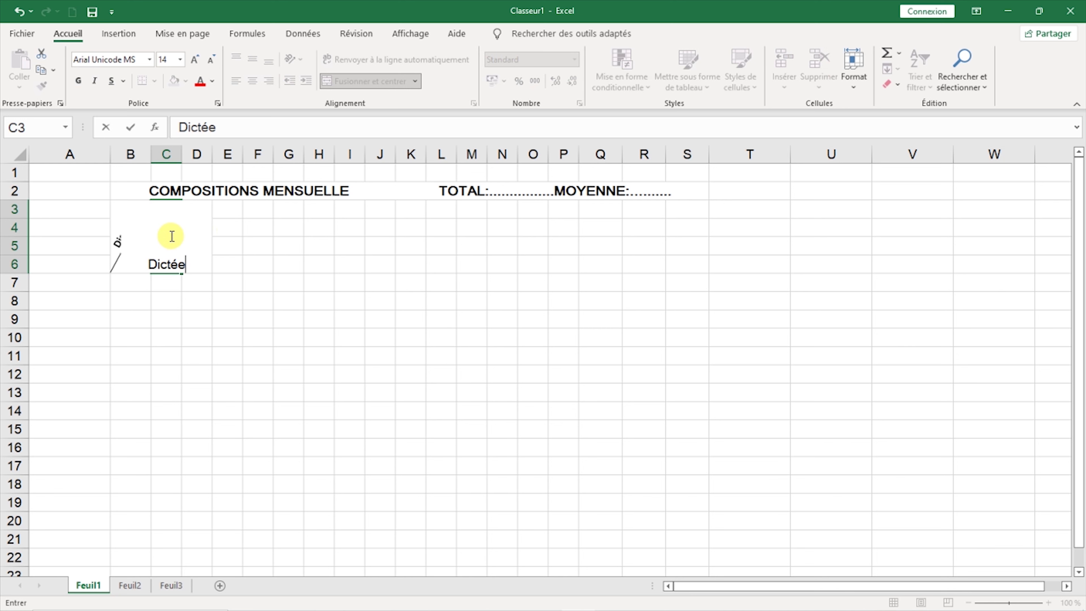
{"action": "left_click", "coordinate": [278, 247]}
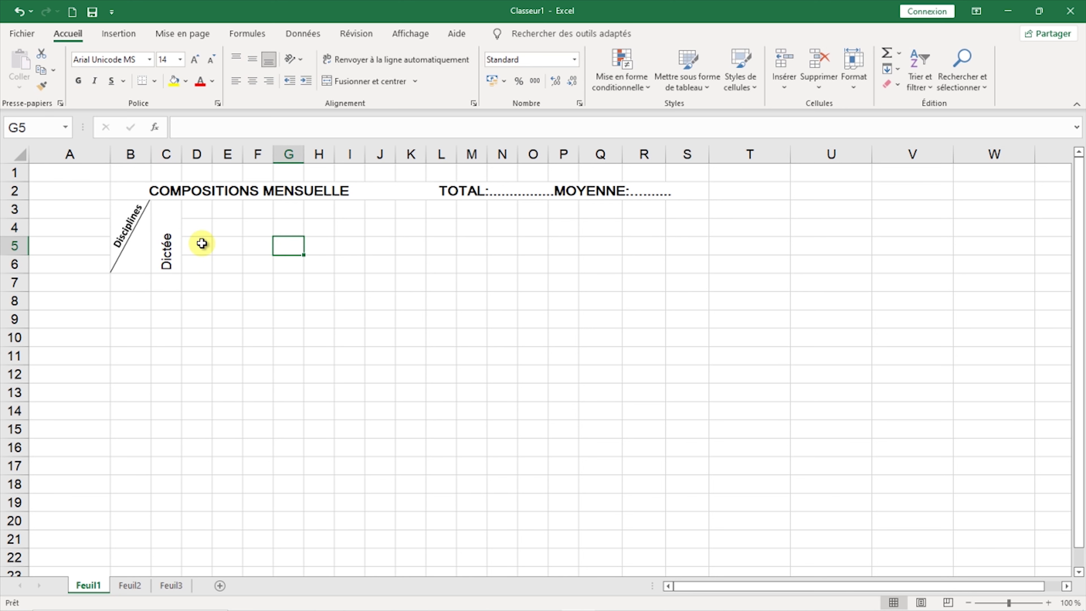
{"action": "left_click", "coordinate": [167, 247]}
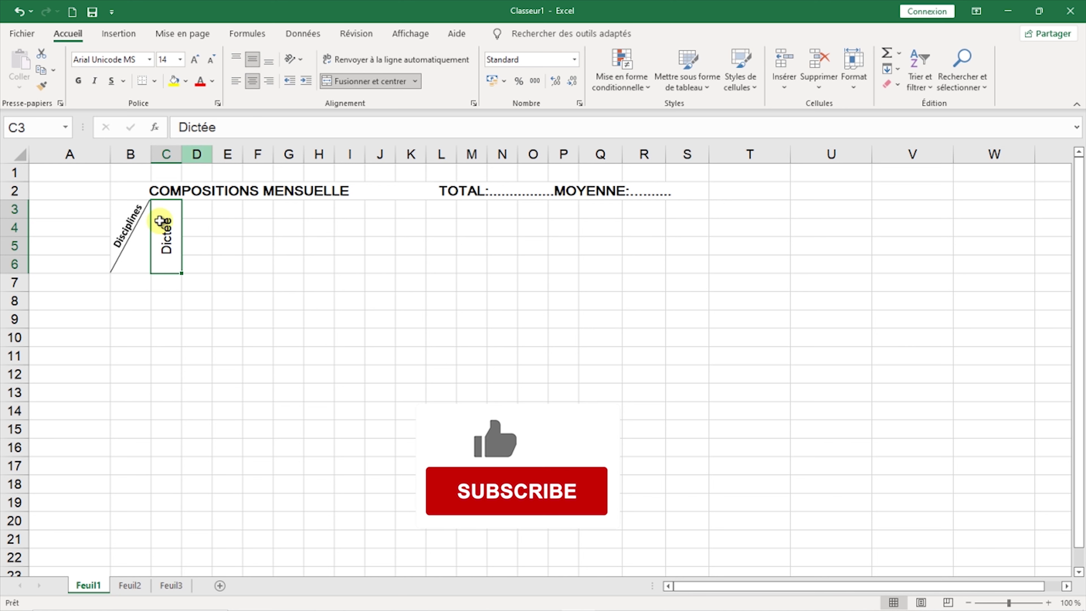
- Merge and centre D3:D6 with middle-aligned, upward-rotated text, and enter "Question" in it
{"action": "left_click_drag", "start_coordinate": [198, 208], "coordinate": [201, 261]}
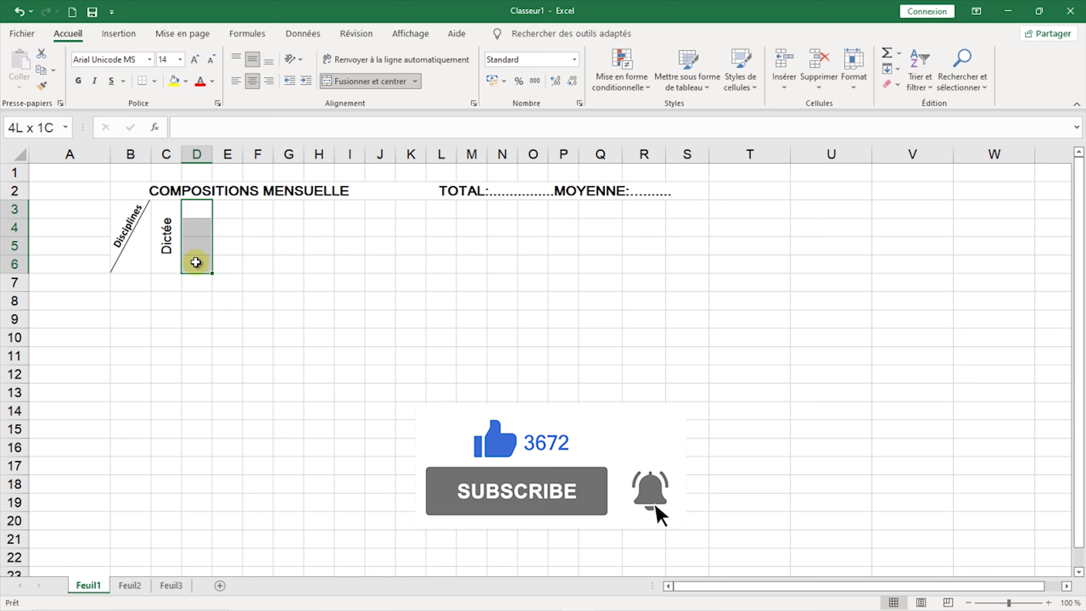
{"action": "left_click", "coordinate": [415, 81]}
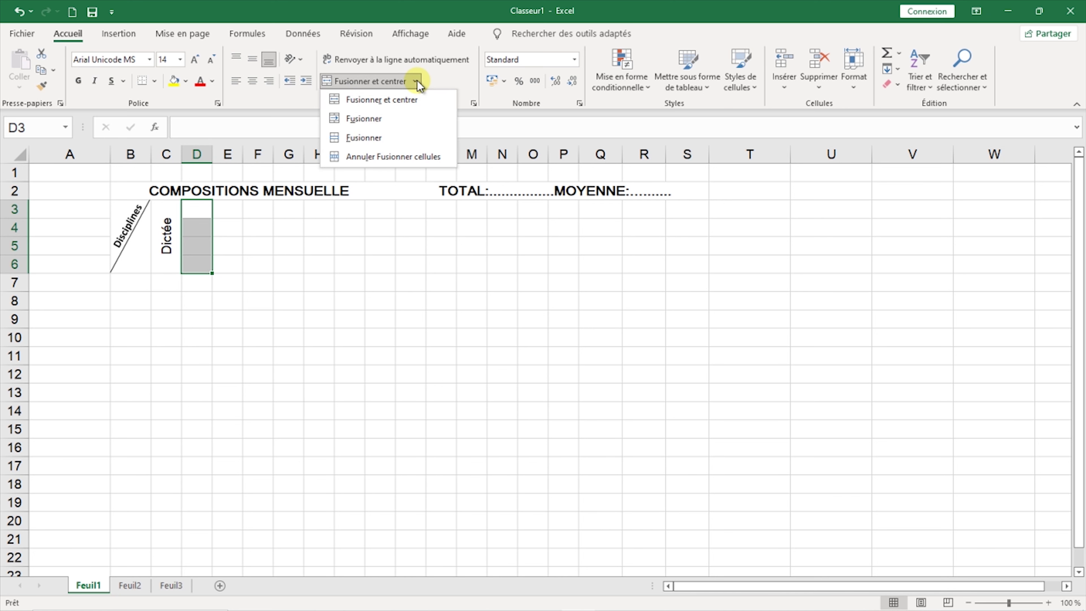
{"action": "left_click", "coordinate": [405, 99]}
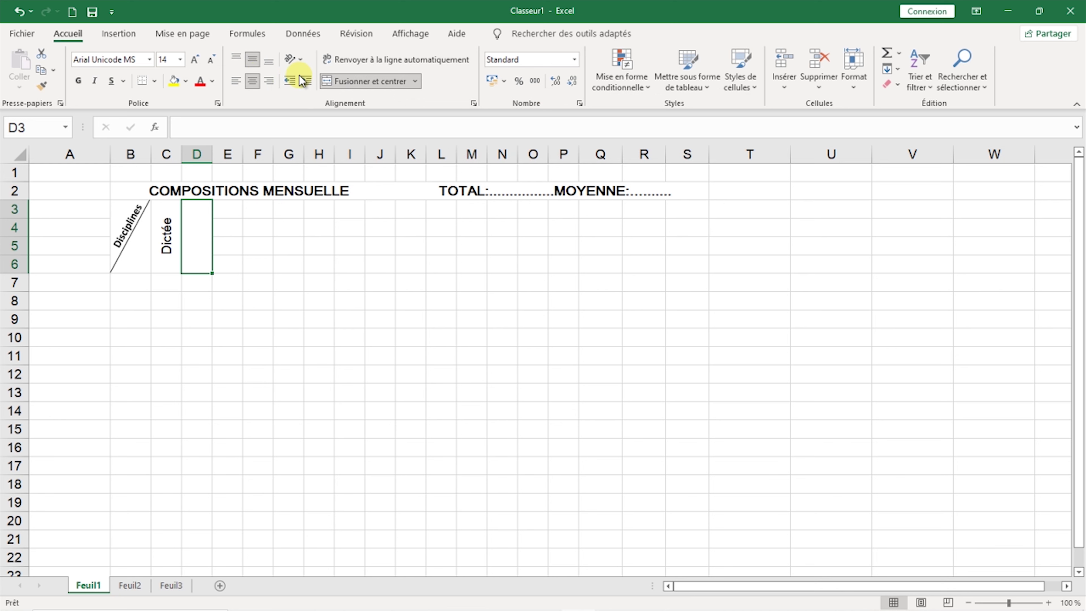
{"action": "left_click", "coordinate": [302, 59]}
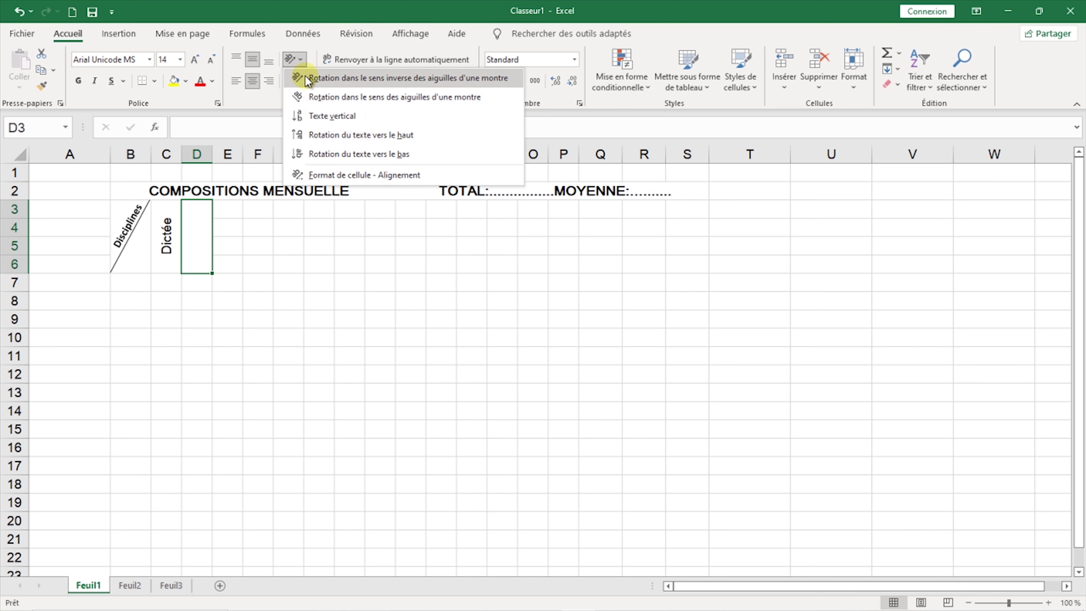
{"action": "left_click", "coordinate": [402, 136]}
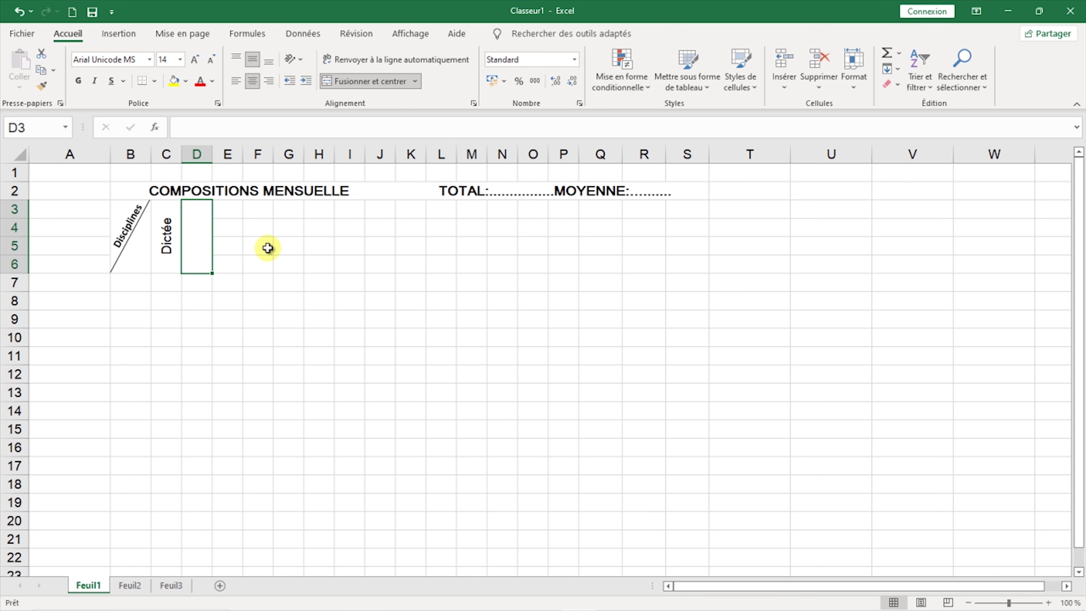
{"action": "type", "text": "Question"}
{"action": "left_click", "coordinate": [265, 307]}
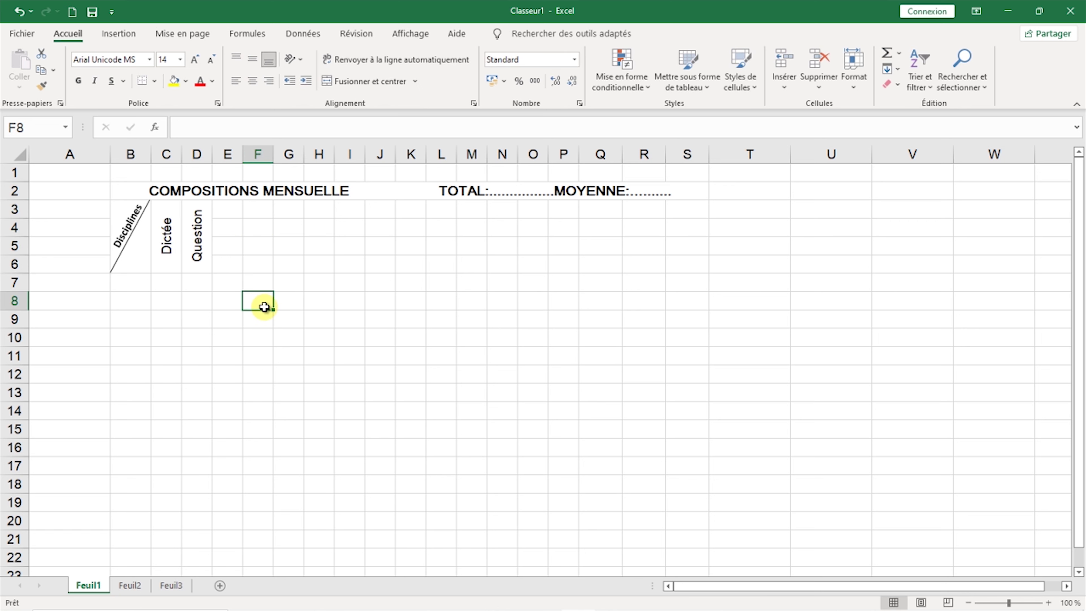
- Merge and centre E3:E6 with middle-aligned, upward-rotated text, and enter "Mathématiques" in it
{"action": "left_click_drag", "start_coordinate": [227, 209], "coordinate": [227, 263]}
{"action": "left_click", "coordinate": [414, 80]}
{"action": "left_click", "coordinate": [376, 98]}
{"action": "left_click", "coordinate": [252, 59]}
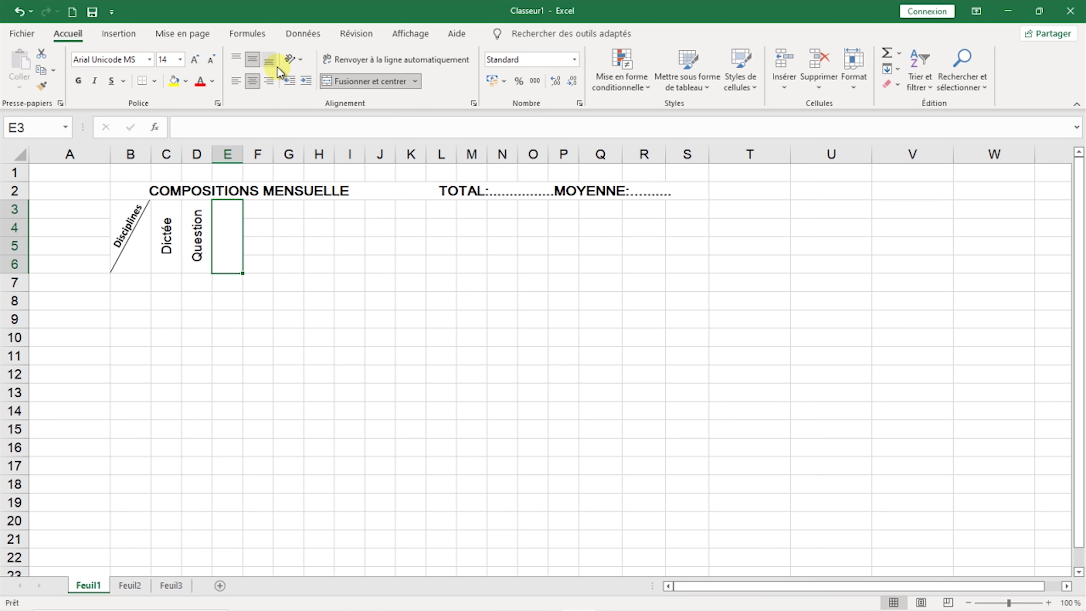
{"action": "type", "text": "athématiq"}
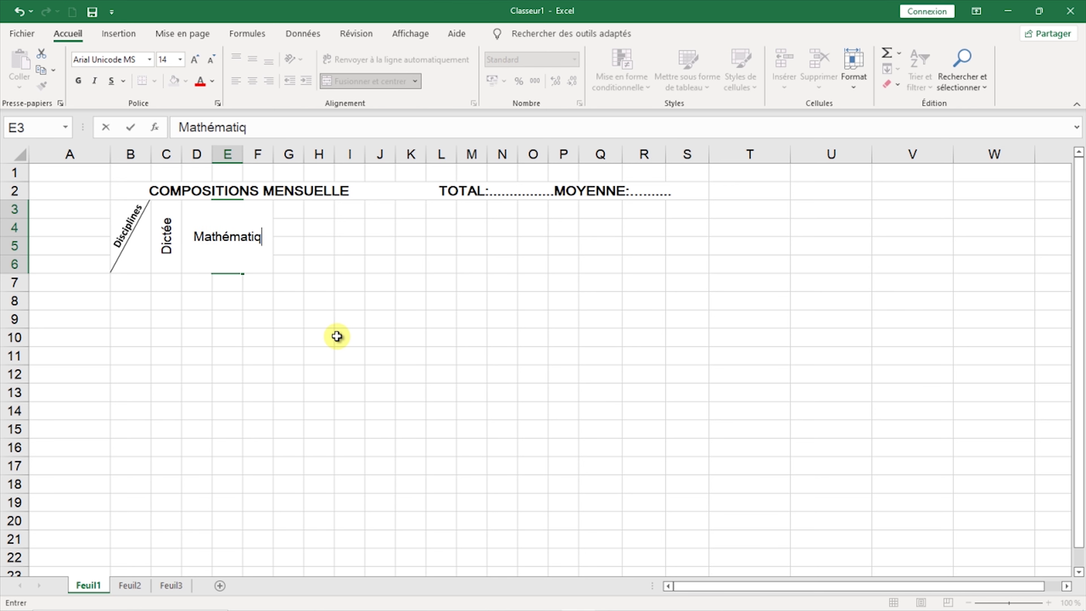
{"action": "type", "text": "ues"}
{"action": "left_click", "coordinate": [339, 376]}
- Merge and centre F3:F6 with middle-aligned, upward-rotated text, and enter "Calcule Rapide" in it
{"action": "left_click_drag", "start_coordinate": [257, 209], "coordinate": [253, 252]}
{"action": "left_click", "coordinate": [371, 81]}
{"action": "left_click", "coordinate": [294, 58]}
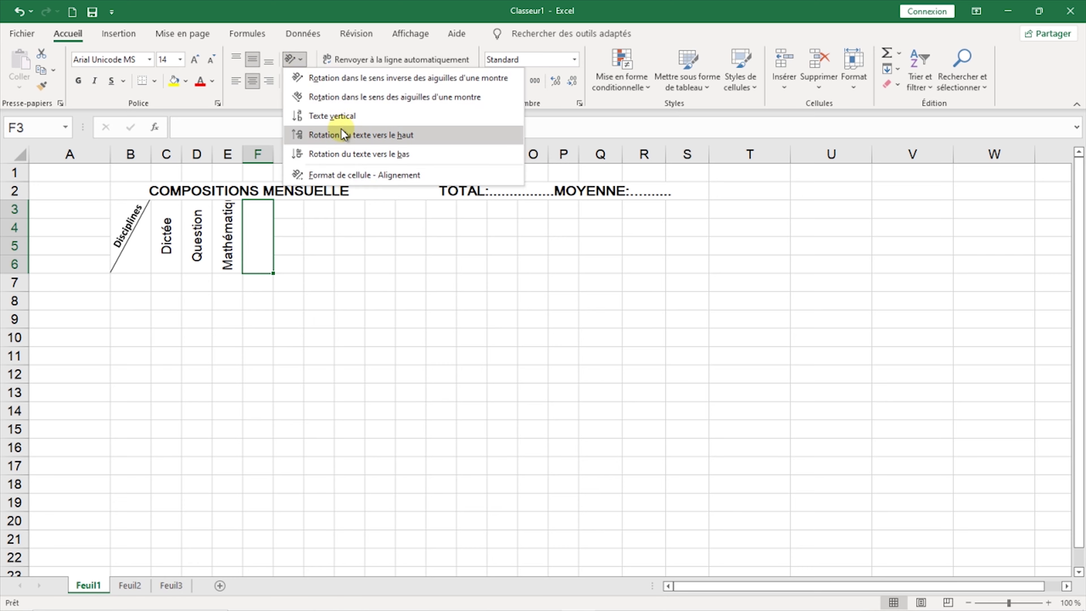
{"action": "left_click", "coordinate": [274, 135]}
{"action": "type", "text": "Calcule Rapi"}
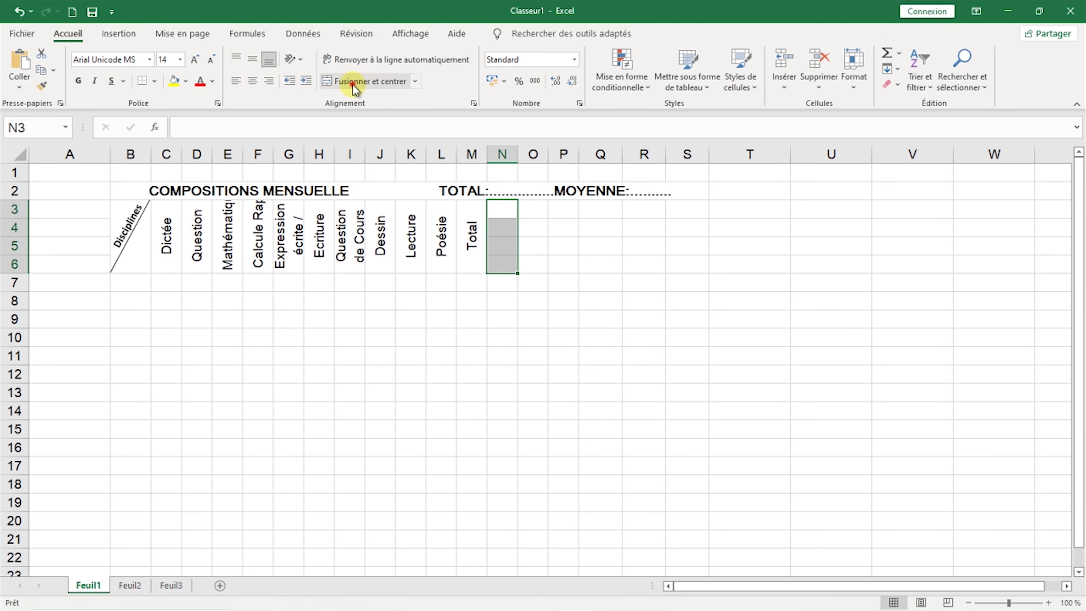
- Merge and centre N3:N6 with middle-aligned, upward-rotated text, and enter "Moyenne" in it
{"action": "left_click", "coordinate": [370, 80]}
{"action": "left_click", "coordinate": [301, 59]}
{"action": "left_click", "coordinate": [503, 239]}
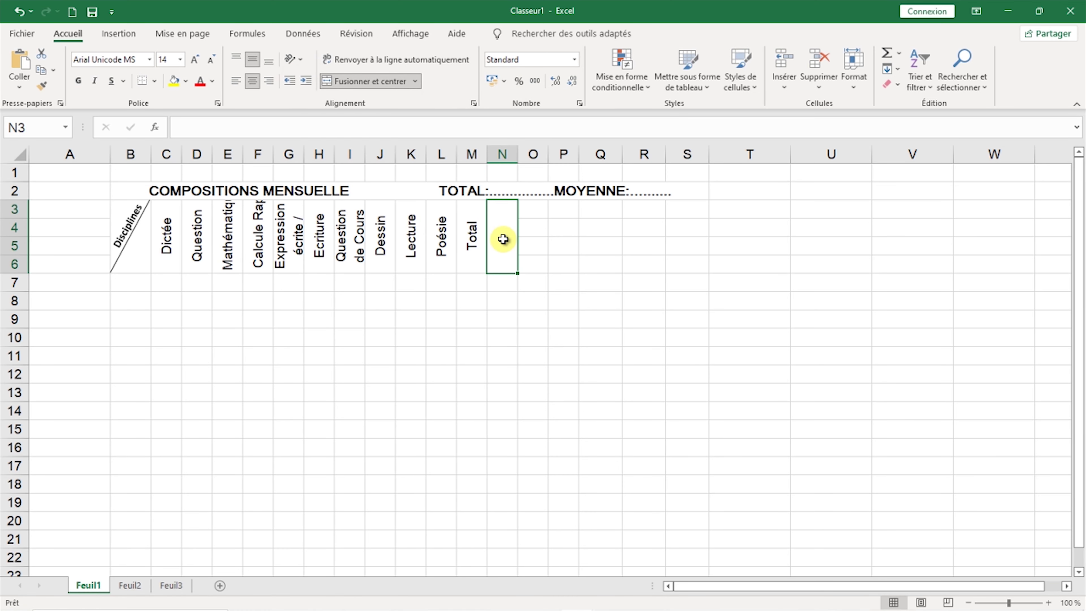
{"action": "type", "text": "Moyenne"}
- Merge and centre O3:O7 and P3:P7 with upward-rotated text, entering "Rang" in the first and "Nbre d'élèves" in the second
{"action": "left_click_drag", "start_coordinate": [534, 210], "coordinate": [535, 285]}
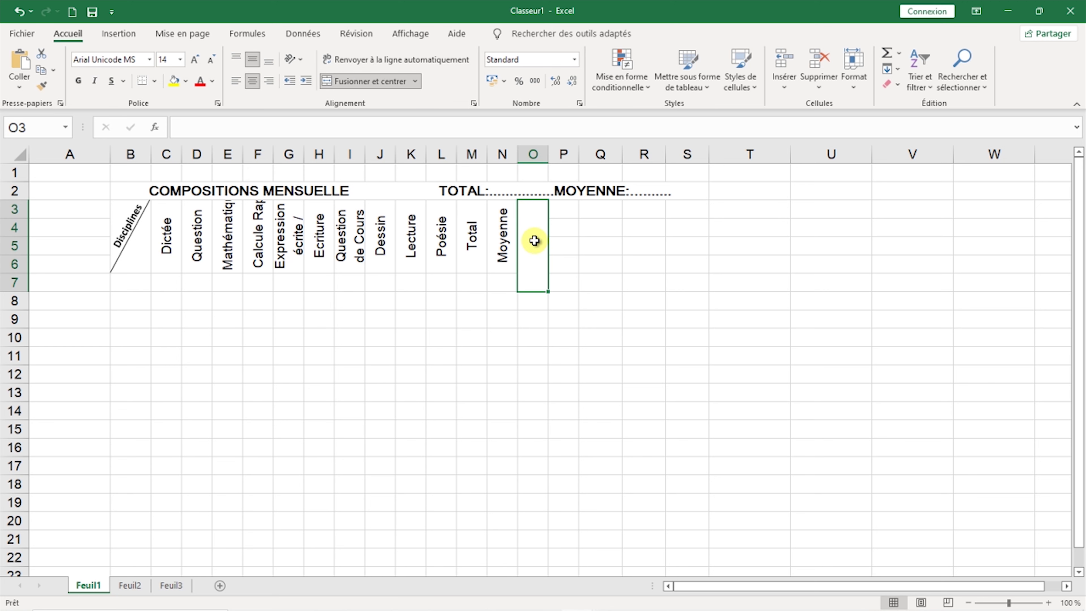
{"action": "type", "text": "Rang"}
{"action": "left_click_drag", "start_coordinate": [564, 210], "coordinate": [564, 279]}
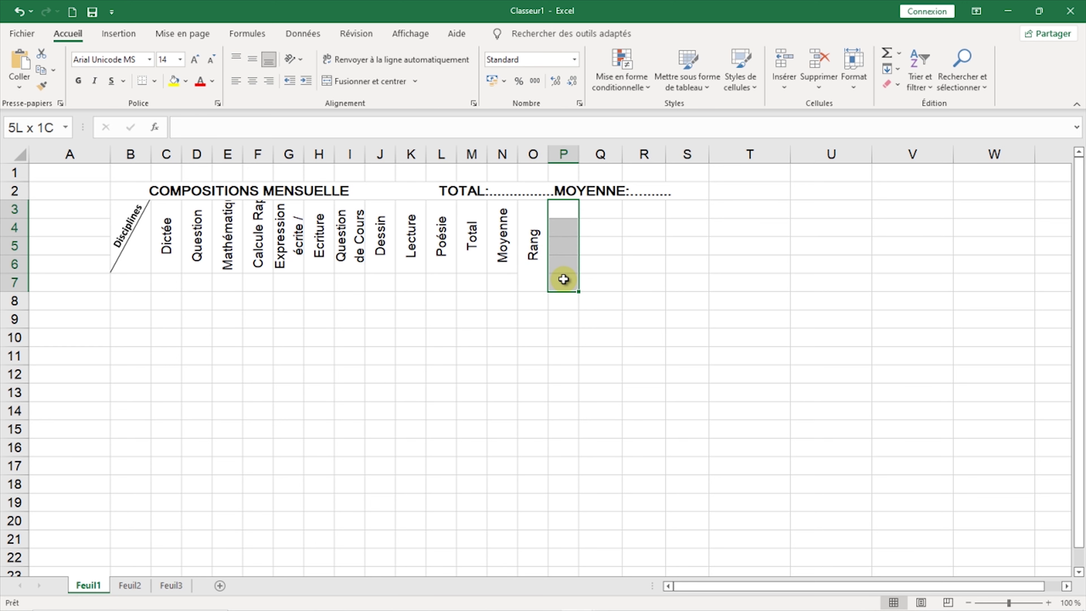
{"action": "left_click", "coordinate": [371, 81]}
{"action": "type", "text": "Nbre d'élèves"}
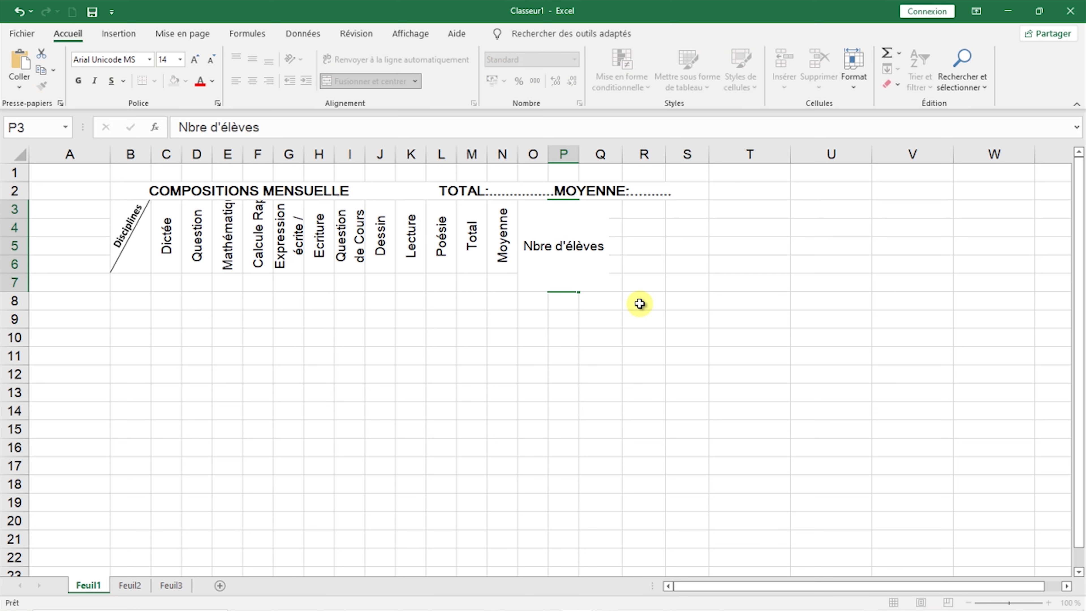
{"action": "key", "text": "Return"}
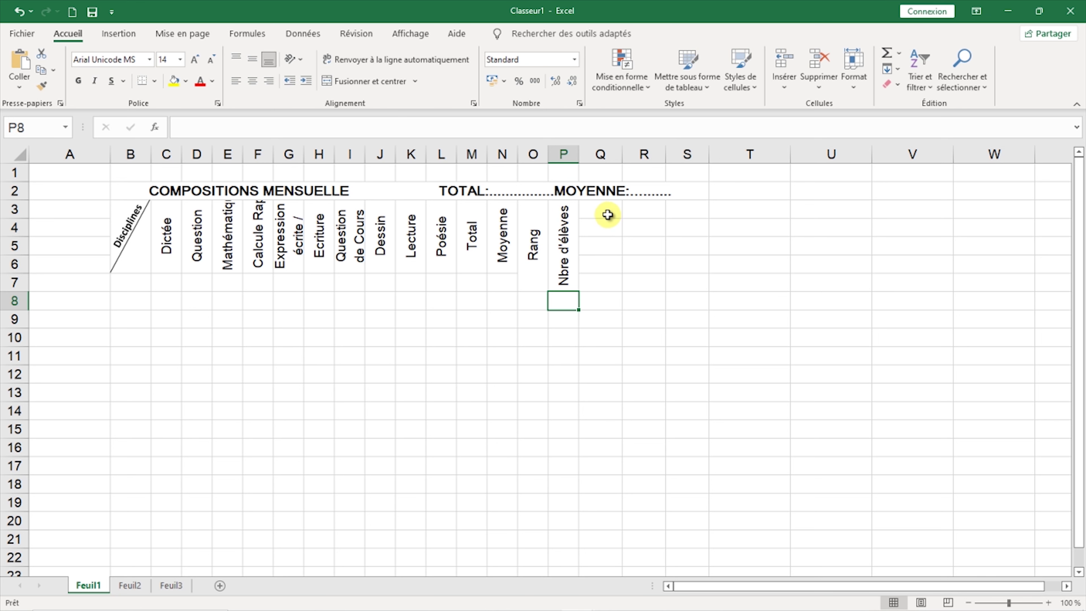
- Merge and centre Q3:S6, align it vertically in the middle, and enter "Appréciation" as horizontal text
{"action": "left_click_drag", "start_coordinate": [604, 211], "coordinate": [682, 258]}
{"action": "left_click", "coordinate": [378, 86]}
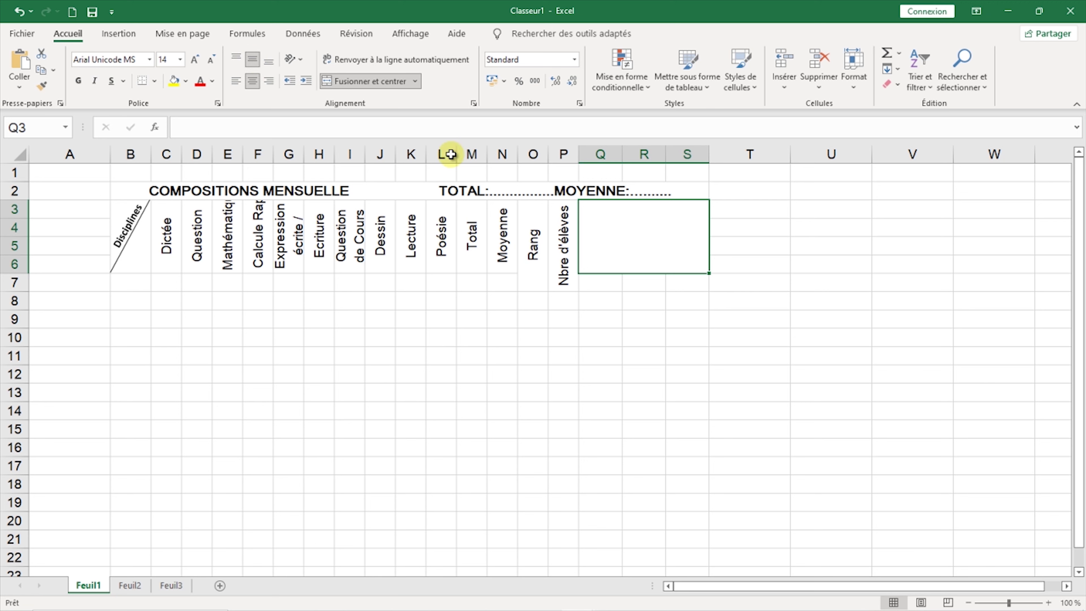
{"action": "type", "text": "Appréciation"}
{"action": "key", "text": "Return"}
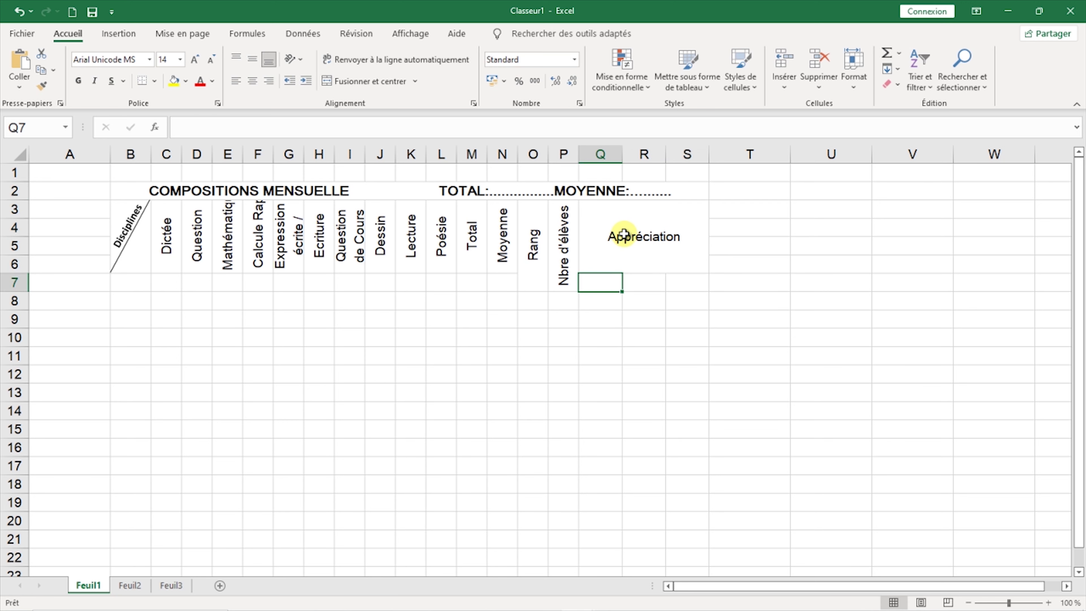
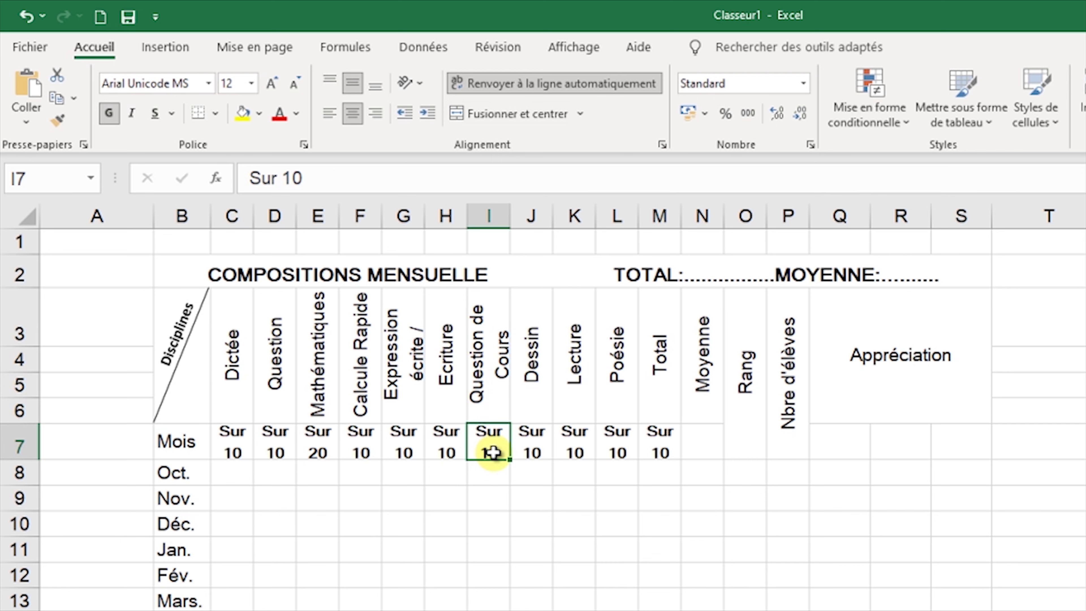
- Change the maximum score label in I7 to "Sur 20" and the one in M7 to "Sur 120"
{"action": "left_click", "coordinate": [287, 178]}
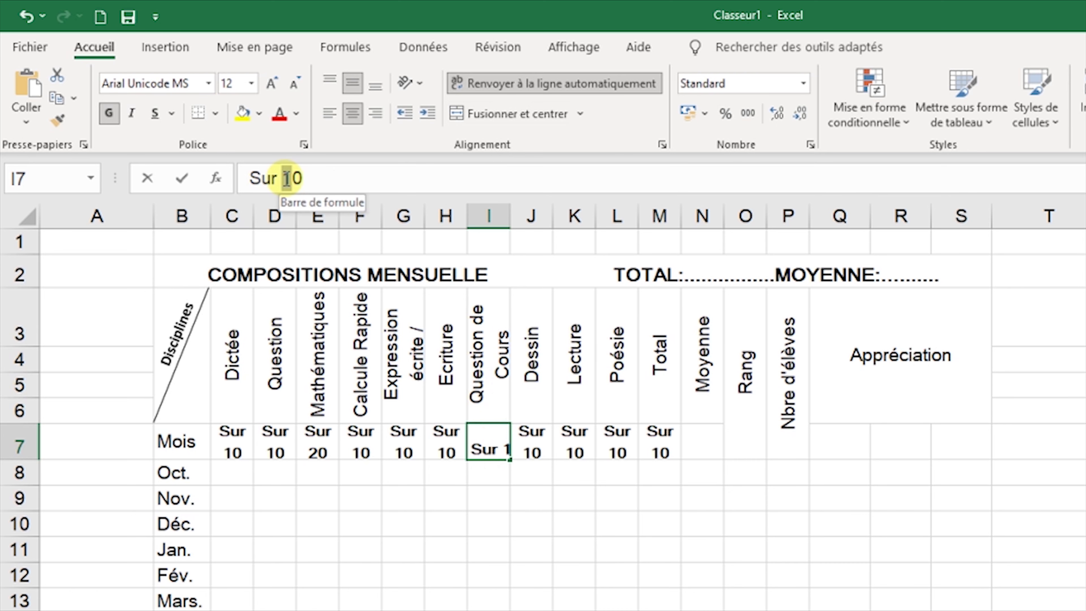
{"action": "type", "text": "2"}
{"action": "left_click", "coordinate": [489, 574]}
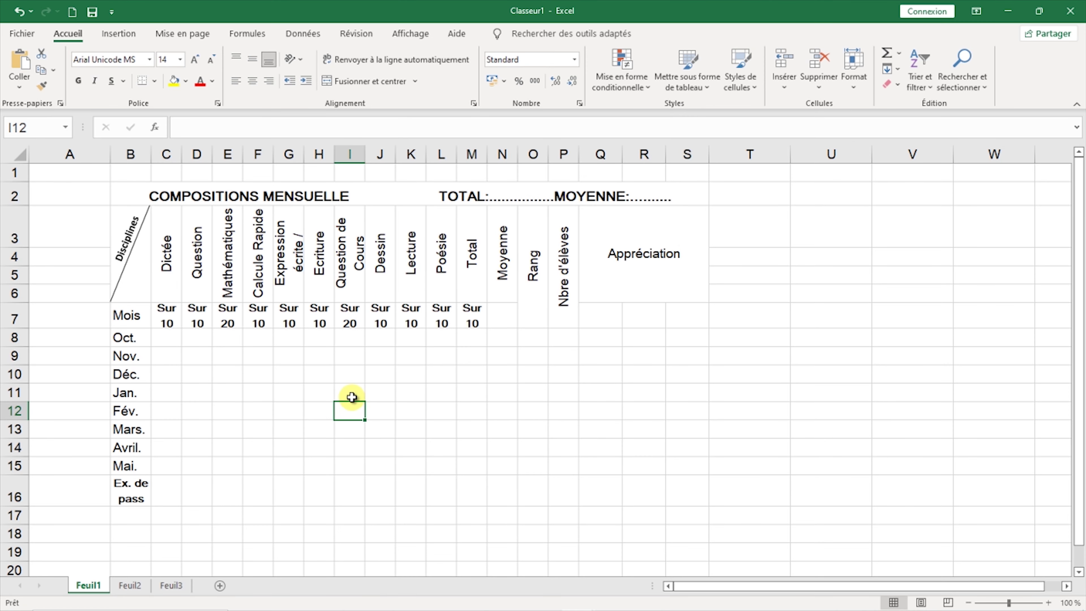
{"action": "left_click", "coordinate": [474, 317]}
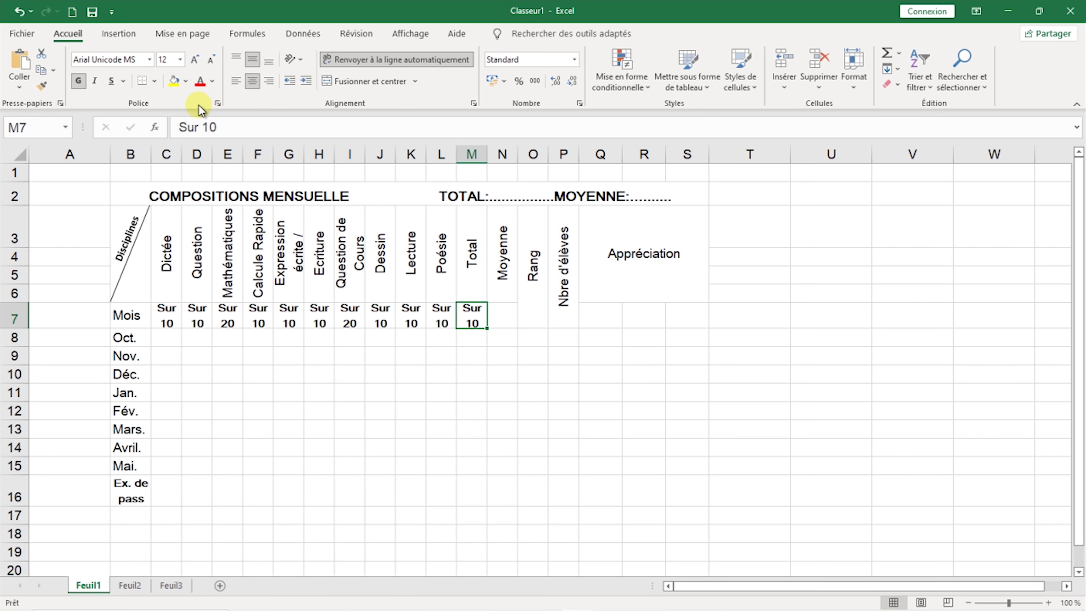
{"action": "left_click", "coordinate": [215, 129]}
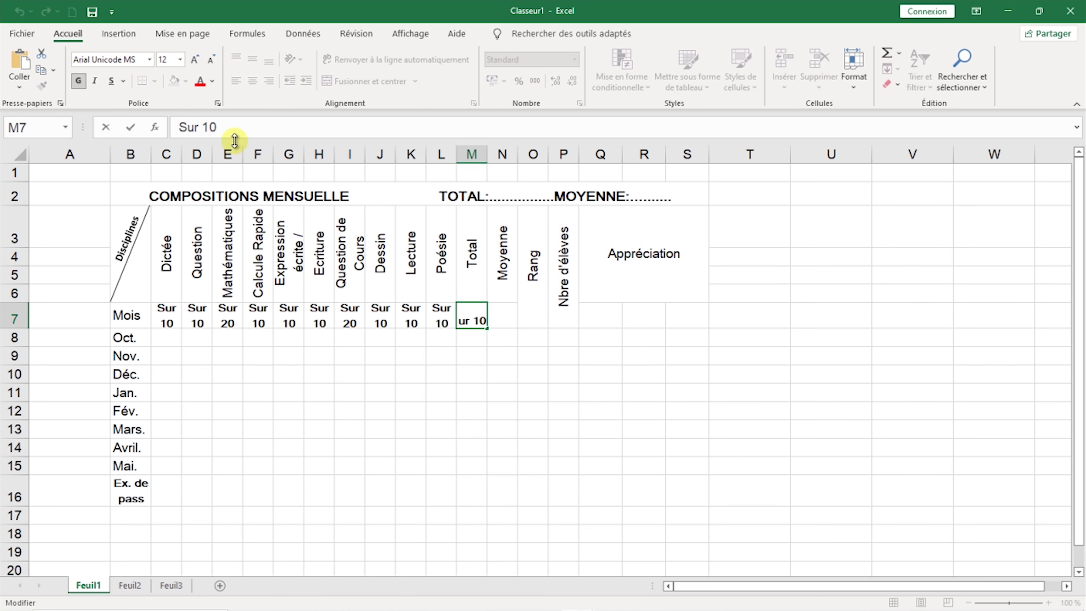
{"action": "type", "text": "2"}
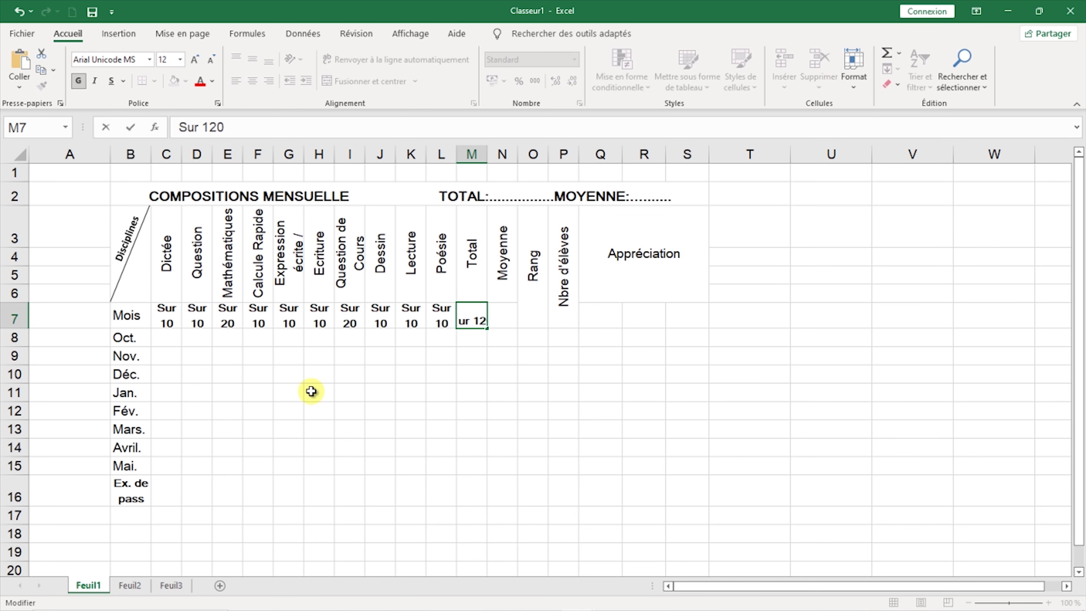
{"action": "left_click", "coordinate": [342, 429]}
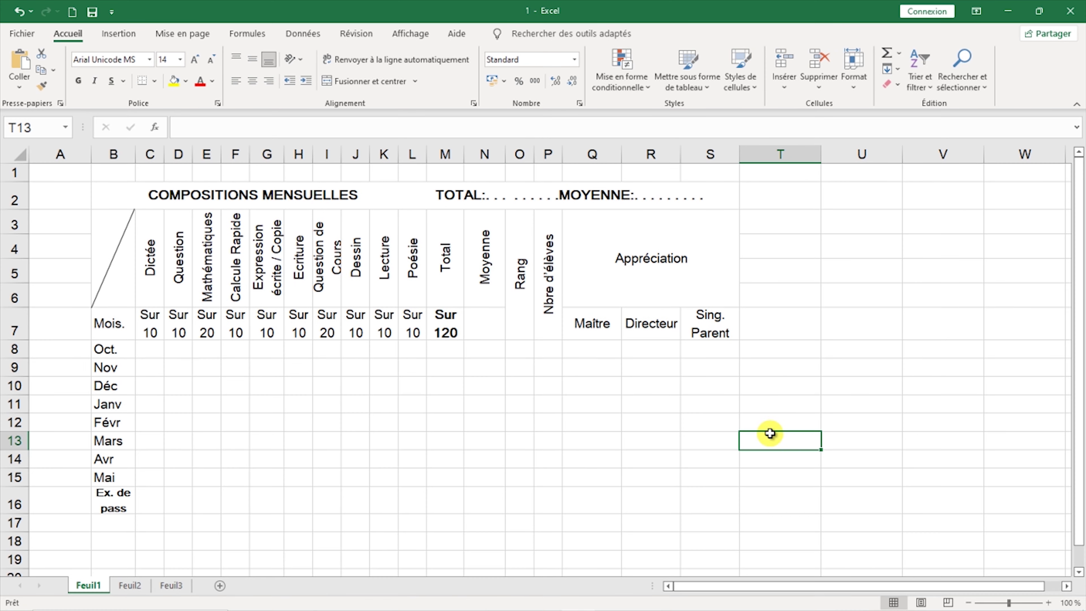
- Hide the sheet's gridlines and apply all borders to the table range B2:S16
{"action": "left_click", "coordinate": [428, 39]}
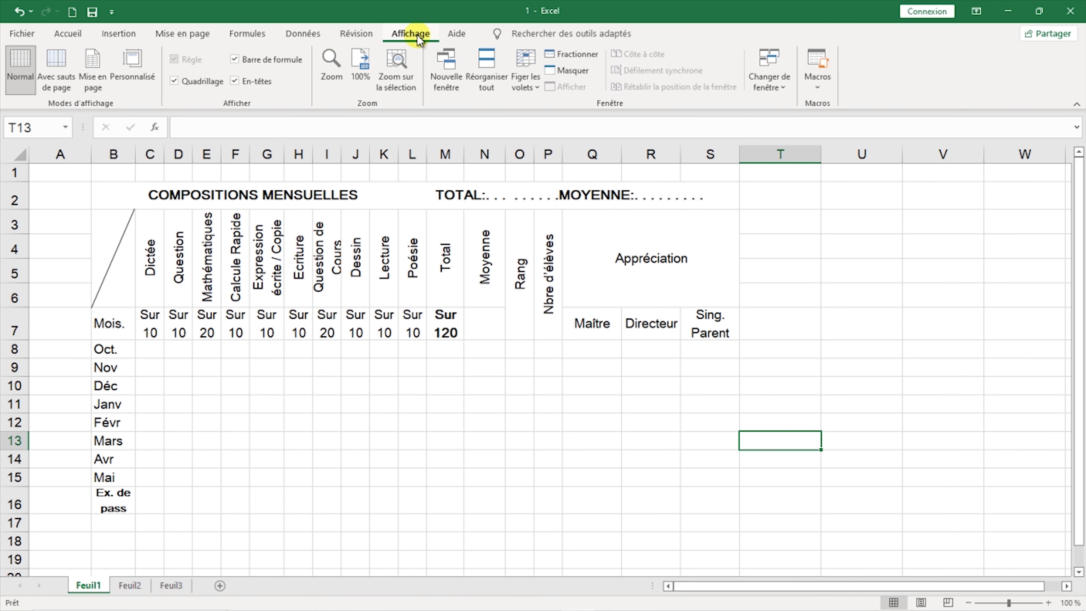
{"action": "left_click", "coordinate": [195, 85]}
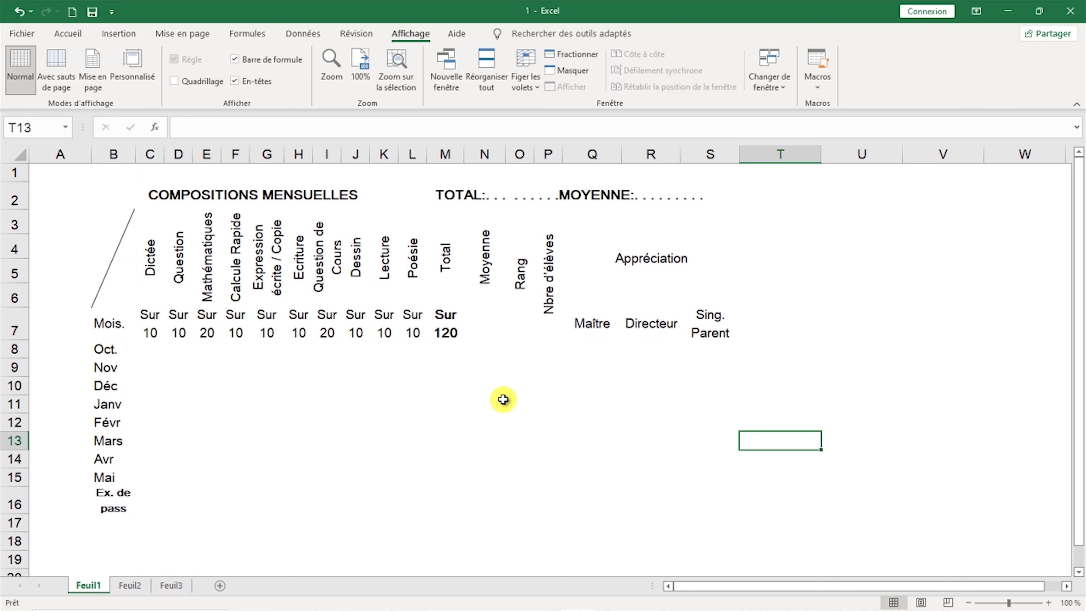
{"action": "left_click", "coordinate": [138, 196]}
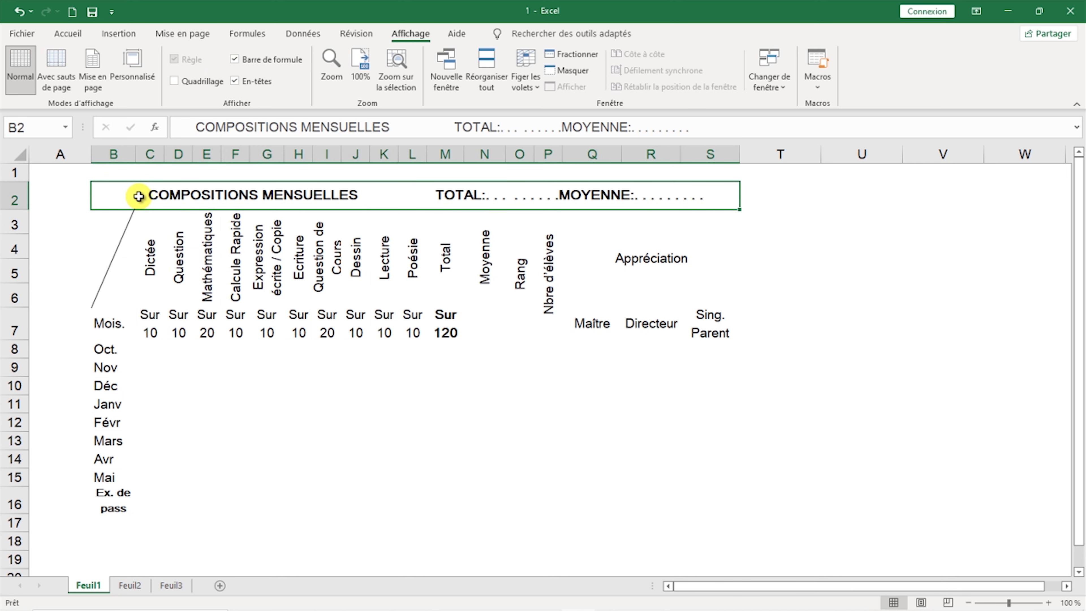
{"action": "left_click_drag", "start_coordinate": [138, 198], "coordinate": [155, 504]}
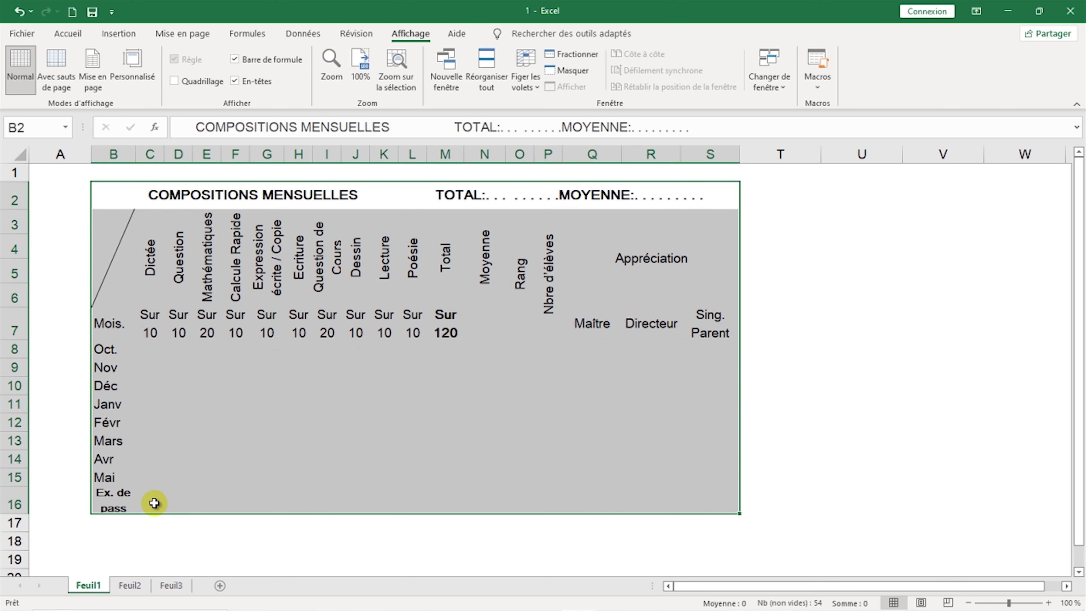
{"action": "left_click", "coordinate": [70, 33]}
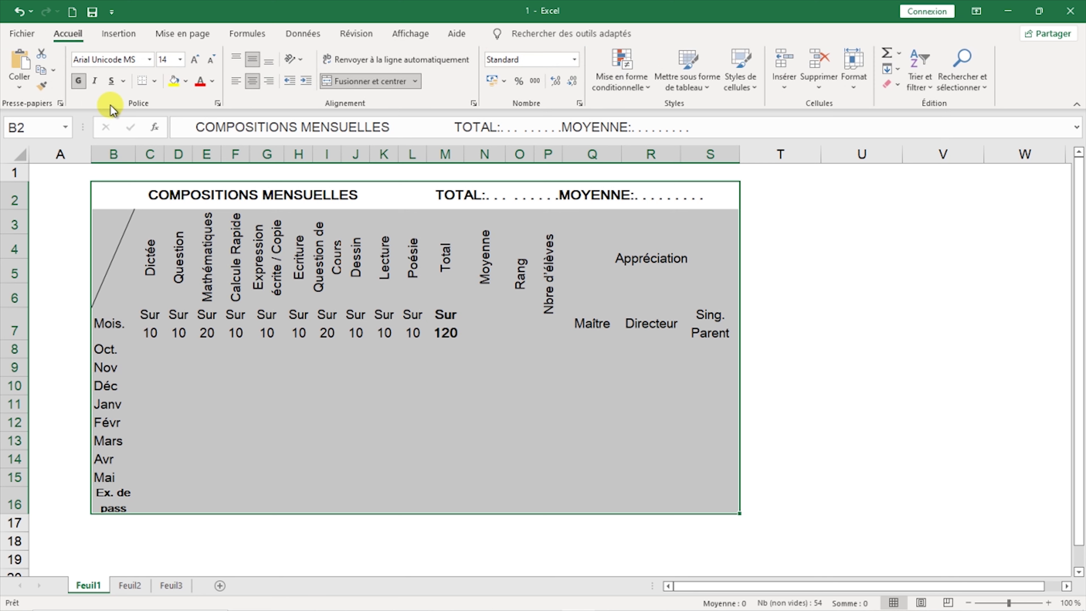
{"action": "left_click", "coordinate": [157, 80]}
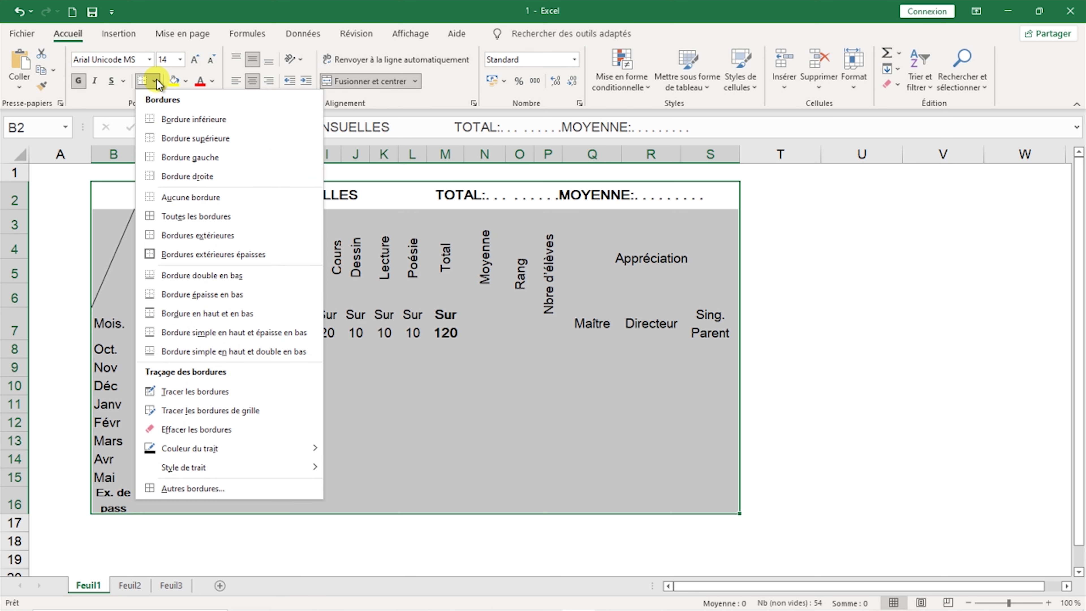
{"action": "left_click", "coordinate": [180, 219]}
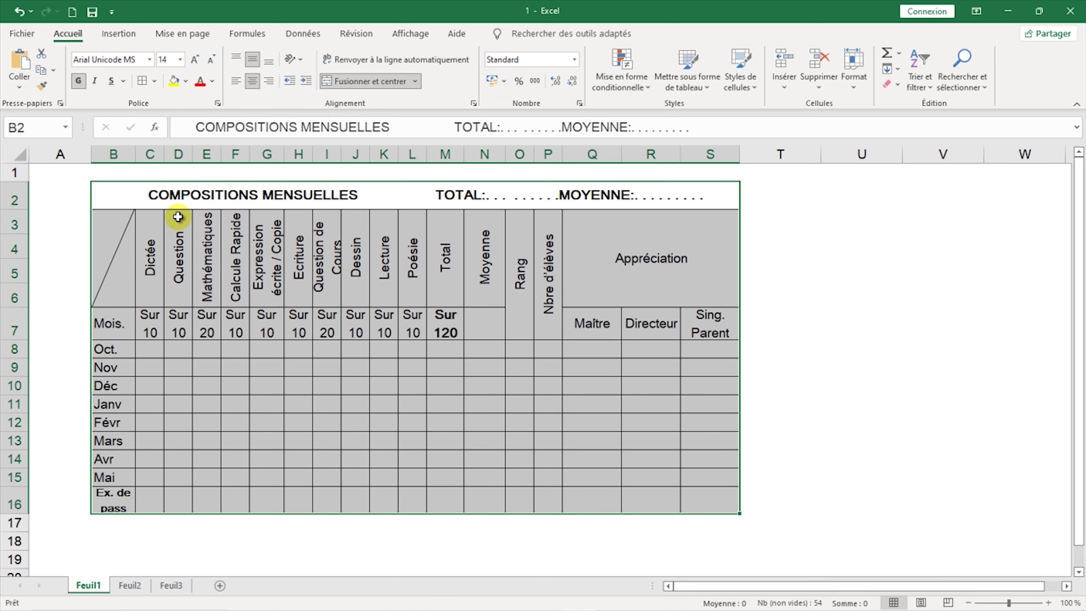
{"action": "left_click", "coordinate": [790, 355]}
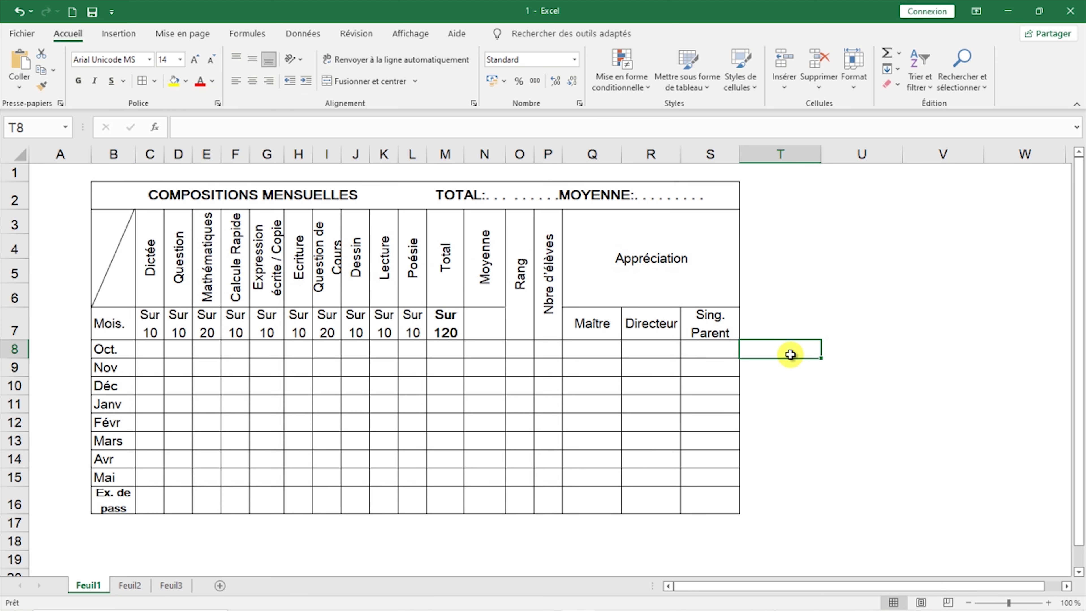
- Draw thick solid black borders around the title row and along the outer edges of the table down to row 16
{"action": "left_click", "coordinate": [154, 81]}
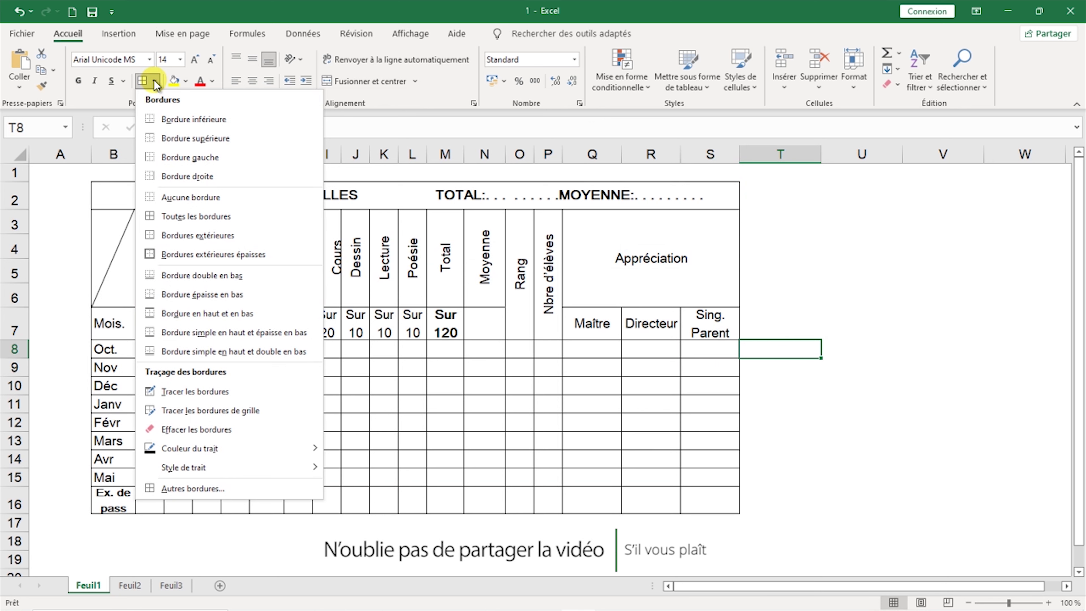
{"action": "mouse_move", "coordinate": [195, 467]}
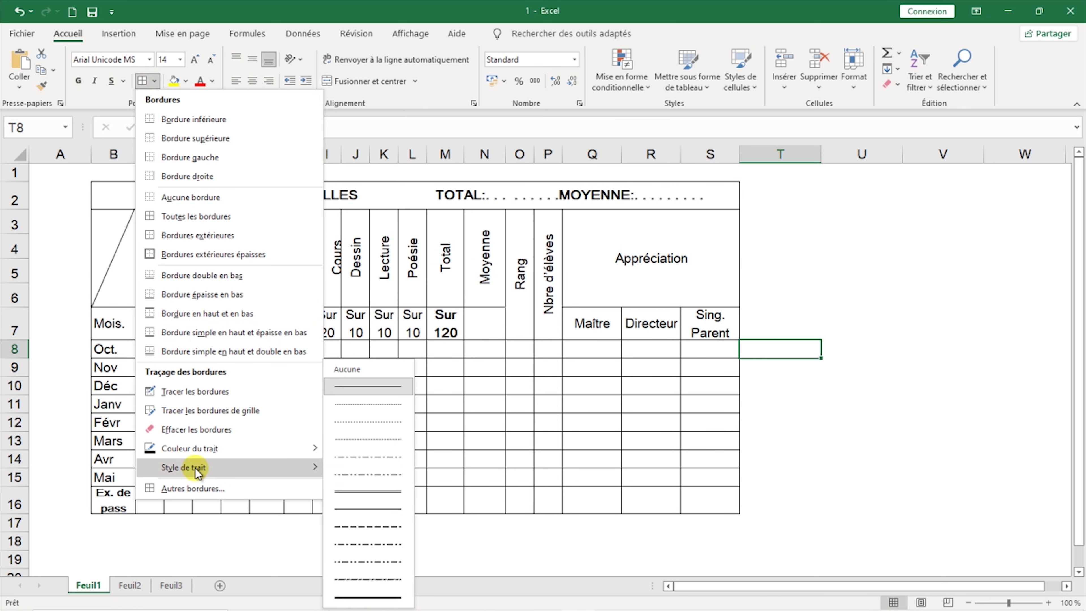
{"action": "left_click", "coordinate": [374, 510]}
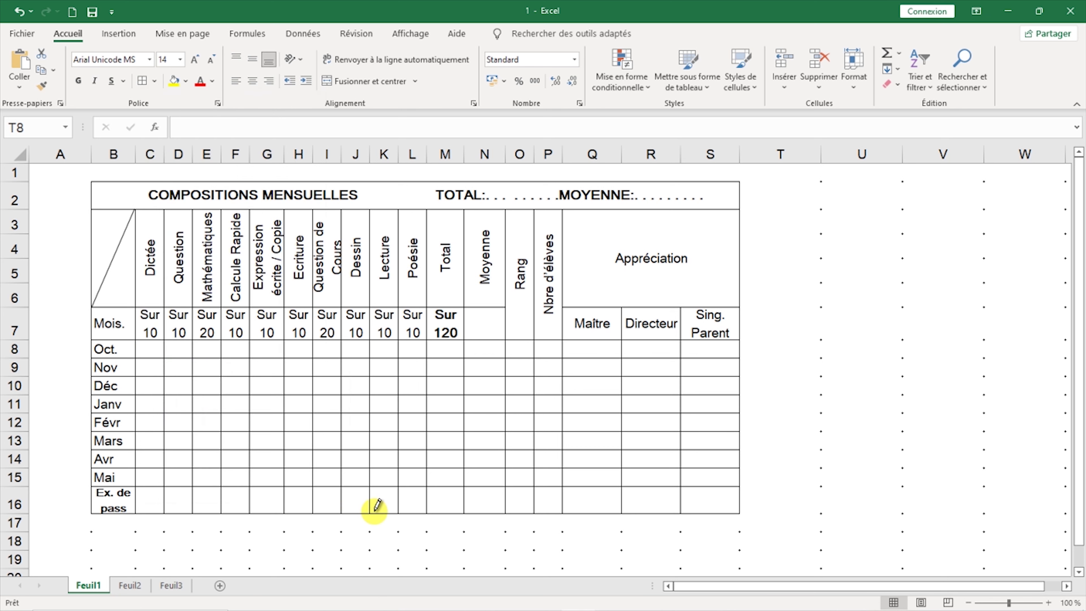
{"action": "left_click", "coordinate": [156, 82]}
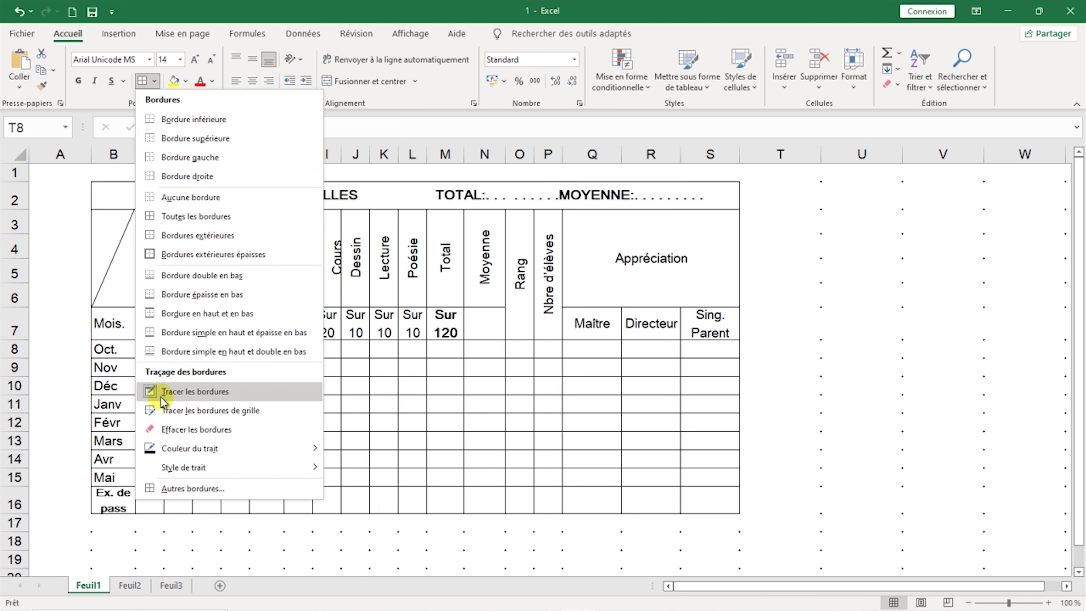
{"action": "mouse_move", "coordinate": [167, 451]}
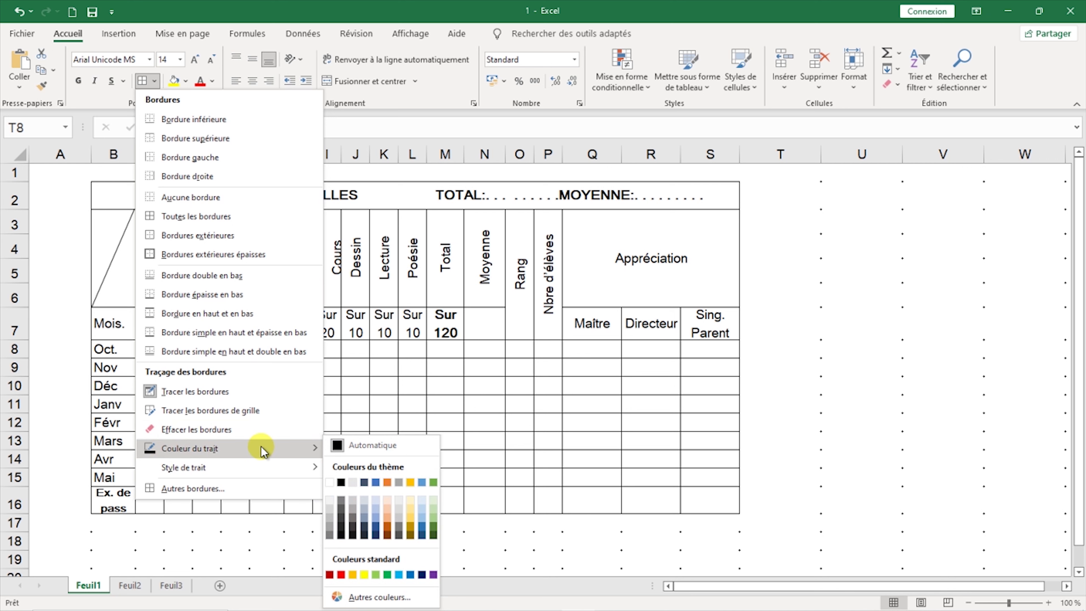
{"action": "left_click", "coordinate": [341, 535]}
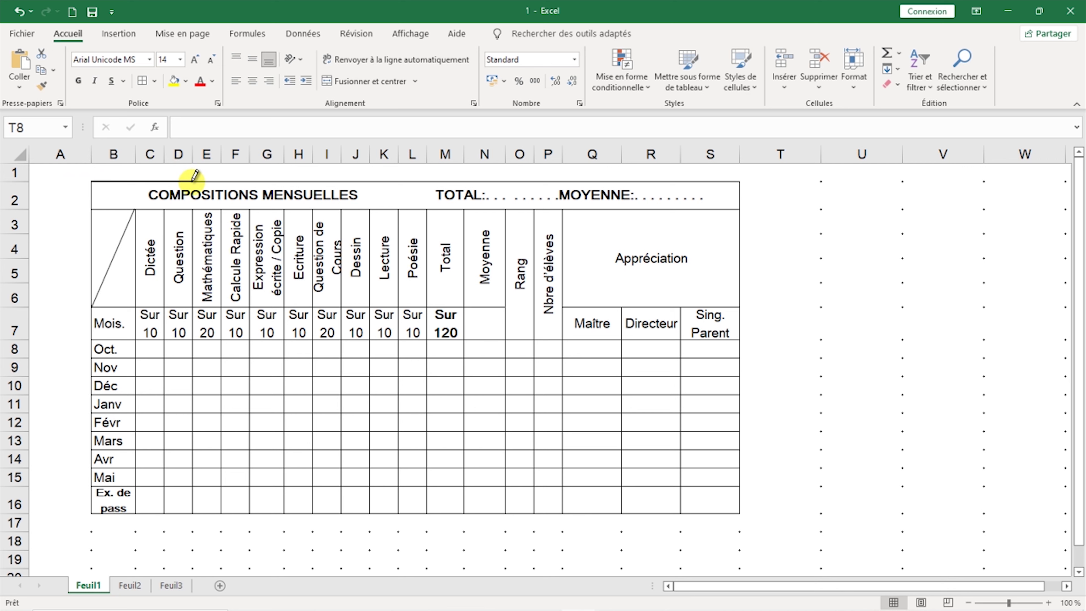
{"action": "left_click_drag", "start_coordinate": [620, 179], "coordinate": [732, 186]}
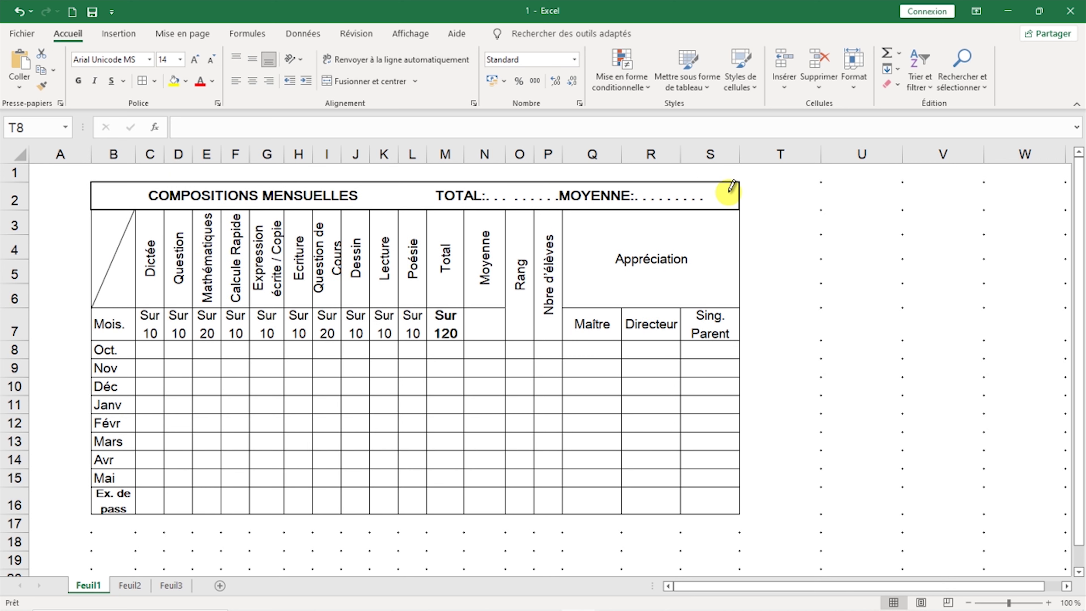
{"action": "mouse_move", "coordinate": [92, 207]}
{"action": "left_mouse_down"}
{"action": "mouse_move", "coordinate": [92, 505]}
{"action": "mouse_move", "coordinate": [254, 515]}
{"action": "mouse_move", "coordinate": [577, 501]}
{"action": "mouse_move", "coordinate": [683, 517]}
{"action": "mouse_move", "coordinate": [744, 502]}
{"action": "left_mouse_up"}
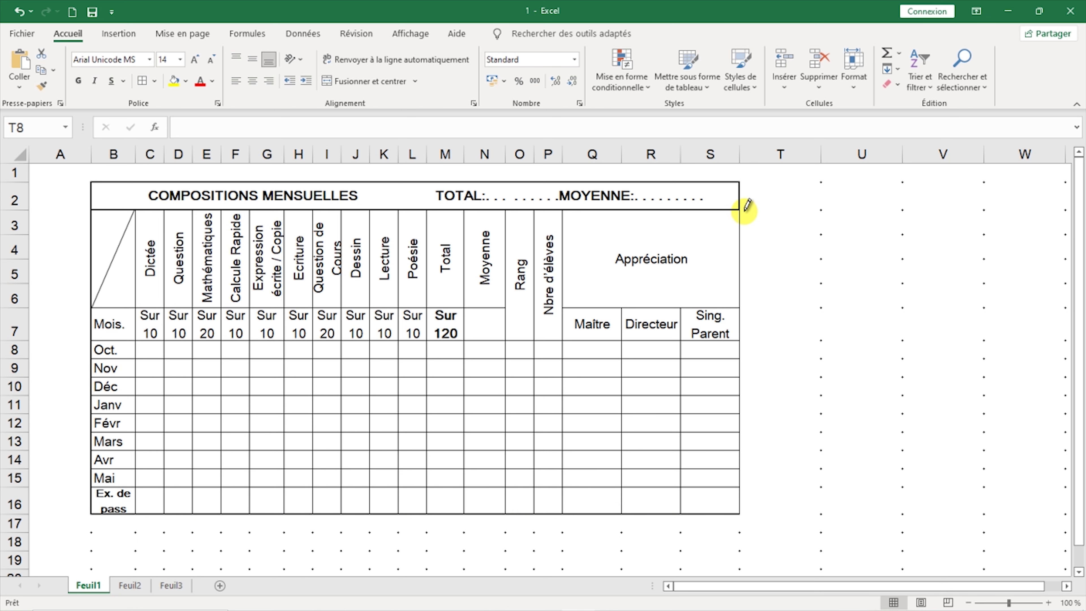
{"action": "left_click_drag", "start_coordinate": [742, 202], "coordinate": [740, 511]}
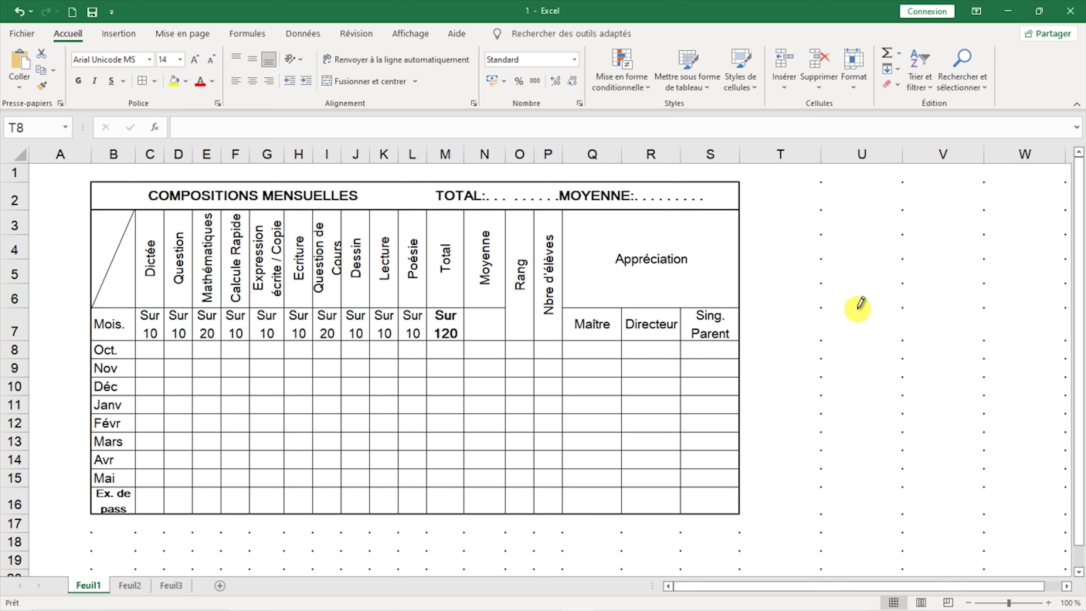
{"action": "key", "text": "Escape"}
{"action": "left_click", "coordinate": [861, 296]}
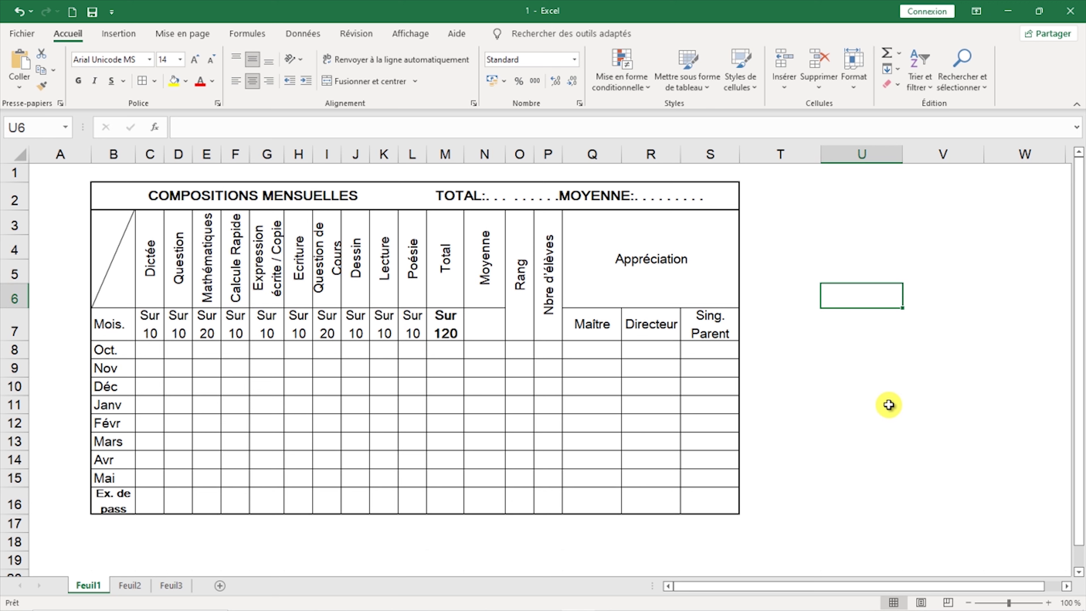
{"action": "left_click", "coordinate": [865, 402]}
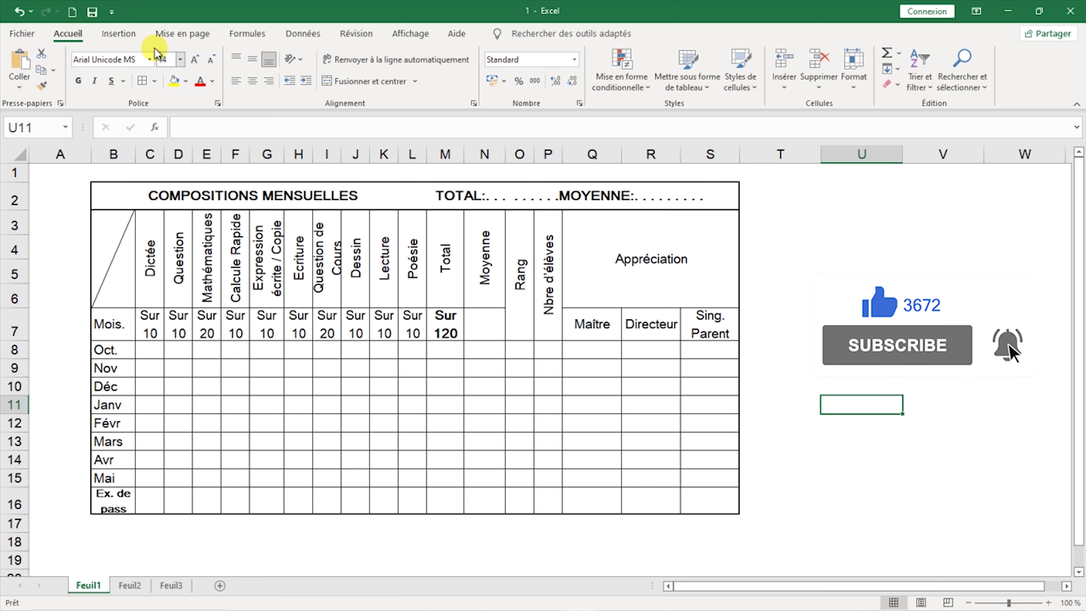
- Insert a text box below the table across rows 17 to 19, with centred, middle-aligned text: the heading "Avis aux parents" above the bulletin-signing notice
{"action": "left_click", "coordinate": [124, 34]}
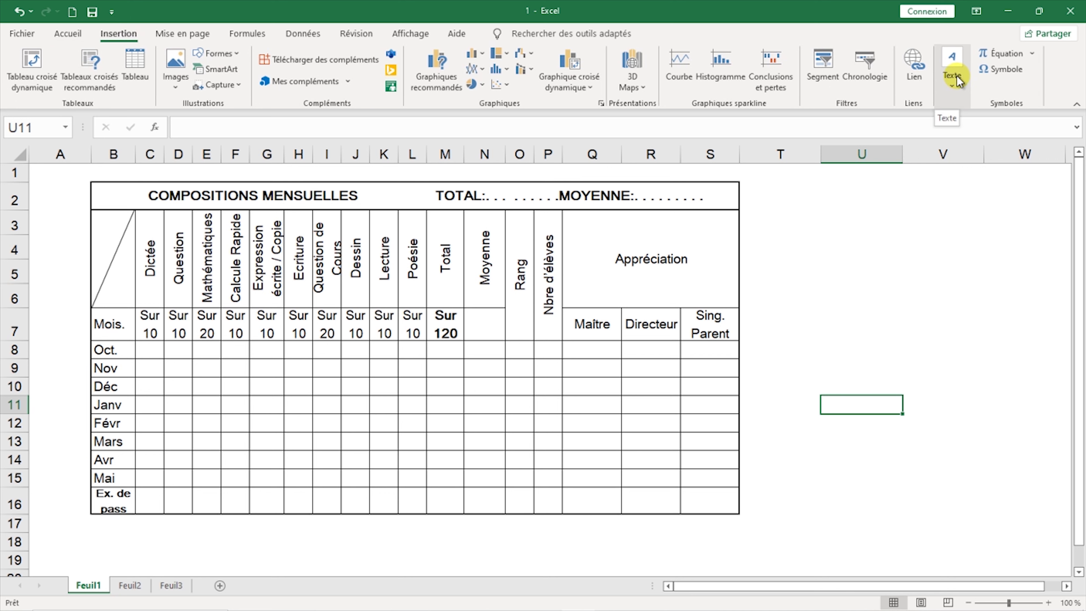
{"action": "left_click", "coordinate": [952, 86]}
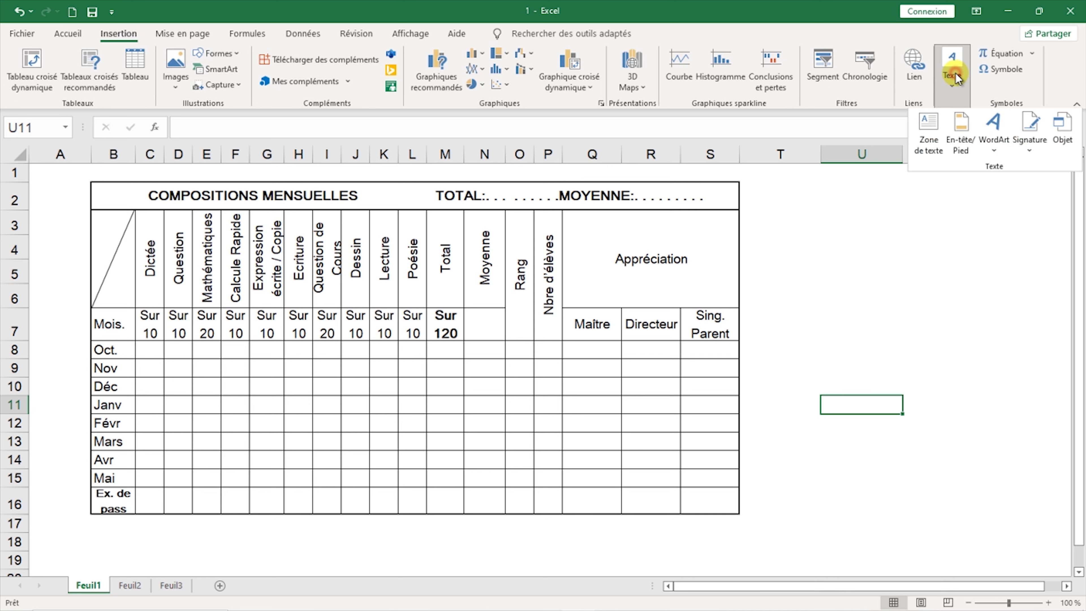
{"action": "left_click", "coordinate": [928, 128]}
{"action": "left_click_drag", "start_coordinate": [102, 521], "coordinate": [735, 561]}
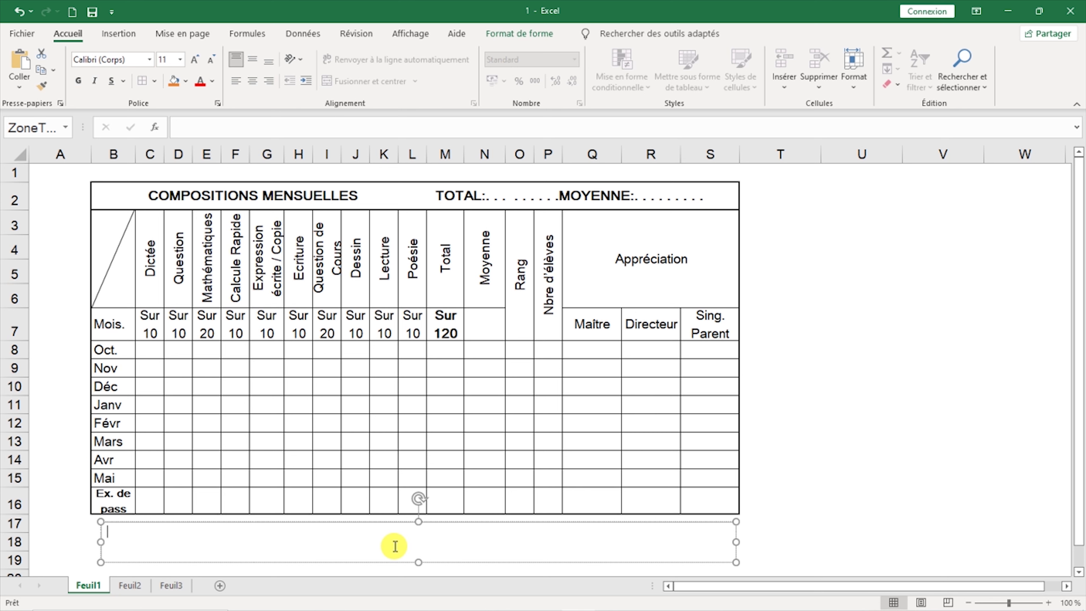
{"action": "left_click", "coordinate": [253, 61]}
{"action": "left_click", "coordinate": [435, 540]}
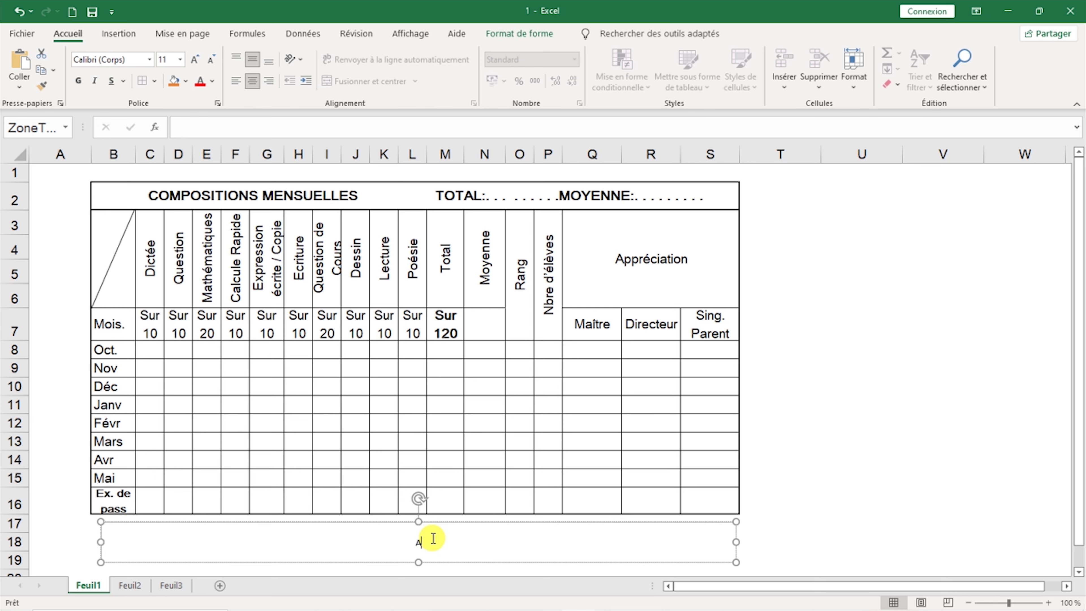
{"action": "type", "text": "AVIS AUX PARENTS"}
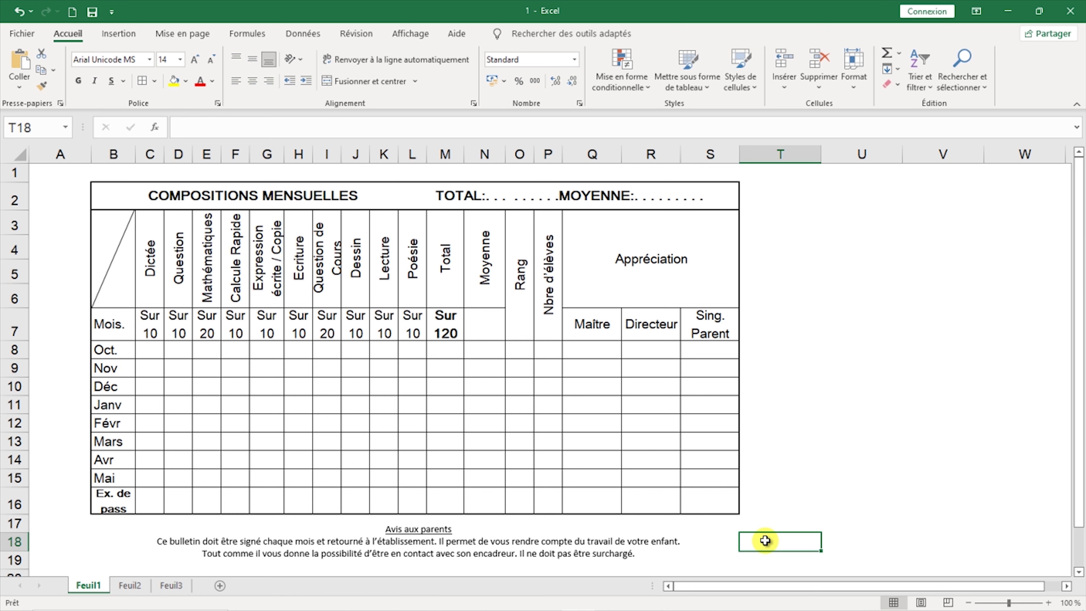
- Total the October scores in M8 with =SOMME(C8:L8) and copy the formula down to M15
{"action": "left_click", "coordinate": [444, 347]}
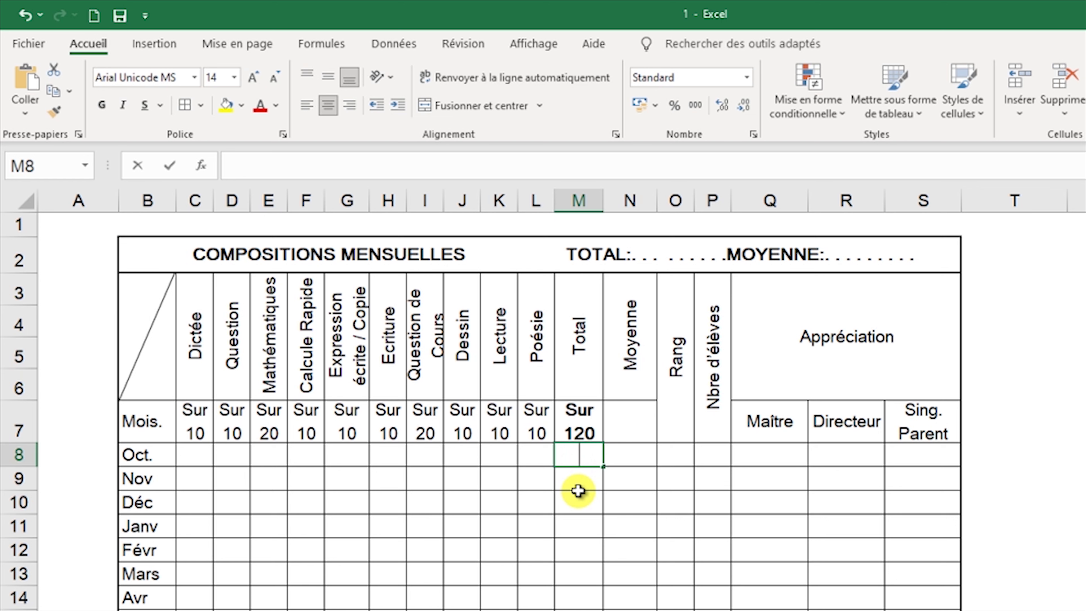
{"action": "type", "text": "=somme("}
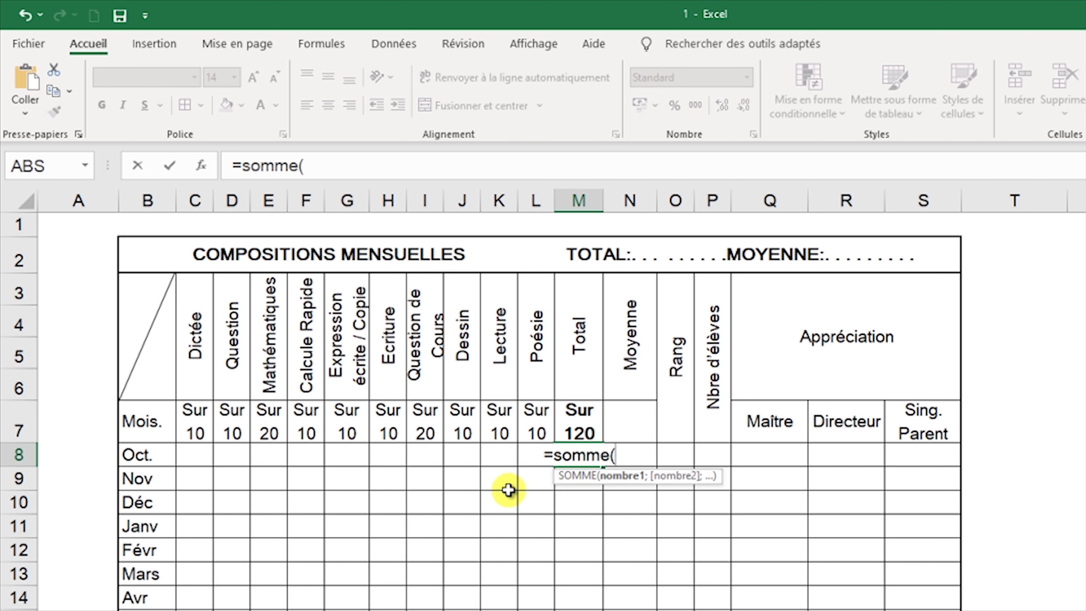
{"action": "left_click", "coordinate": [193, 454]}
{"action": "left_click_drag", "start_coordinate": [193, 455], "coordinate": [523, 461]}
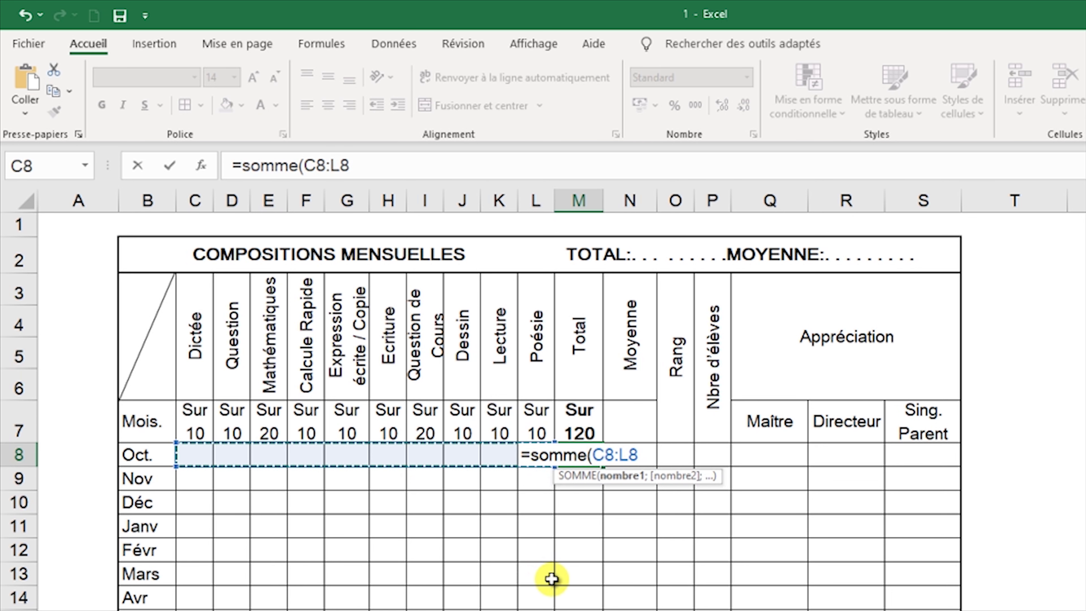
{"action": "type", "text": ")"}
{"action": "key", "text": "Return"}
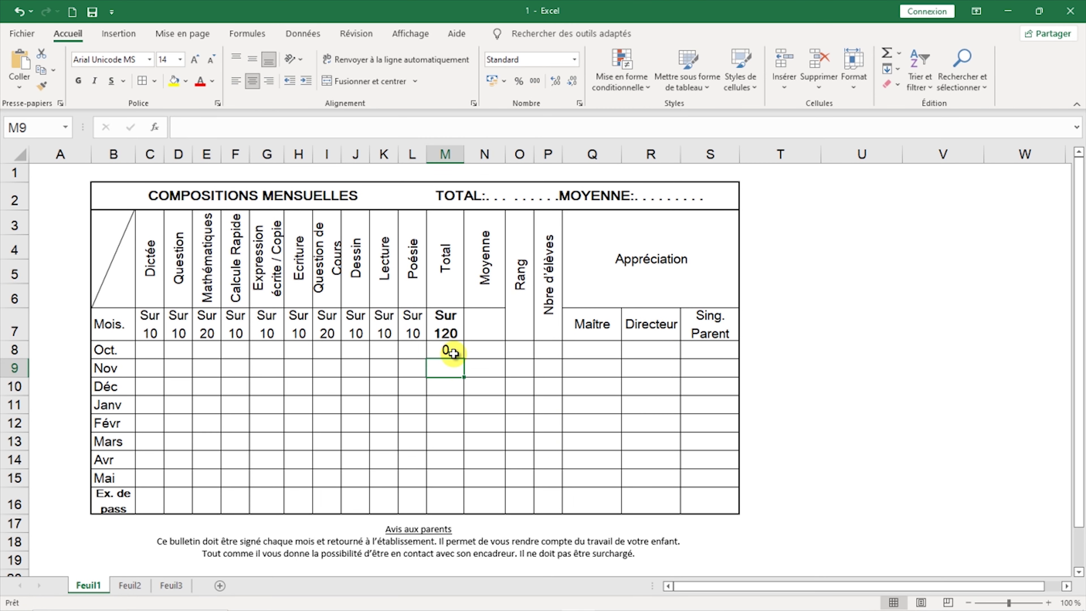
{"action": "left_click", "coordinate": [452, 354]}
{"action": "left_click_drag", "start_coordinate": [466, 360], "coordinate": [458, 482]}
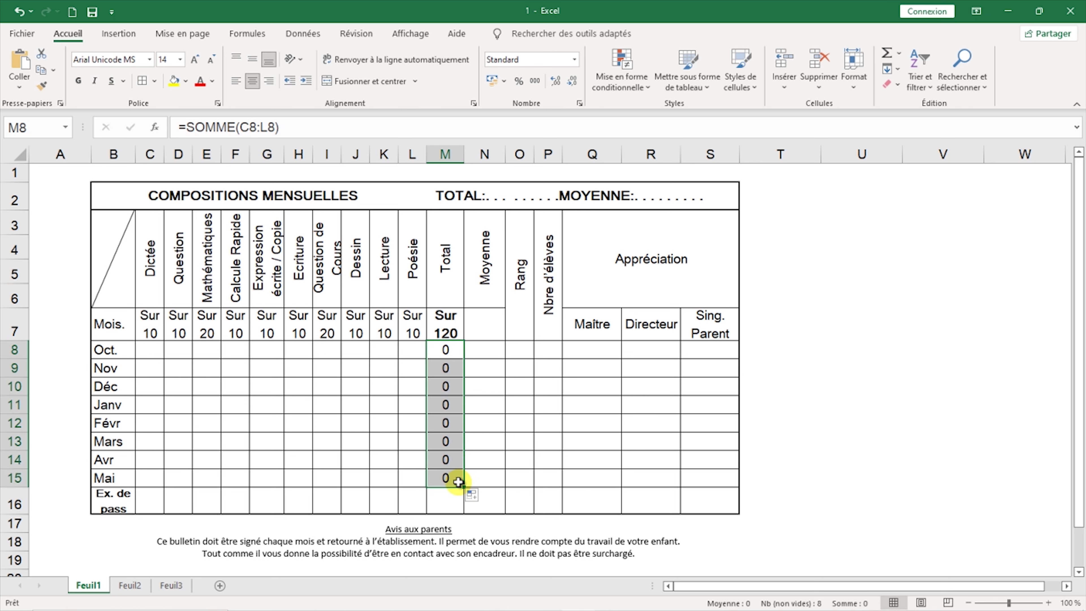
- Enter test scores for October in C8:E8: Dictée 8, Question 9 and Mathématiques 14, to try the total formula
{"action": "left_click", "coordinate": [148, 350]}
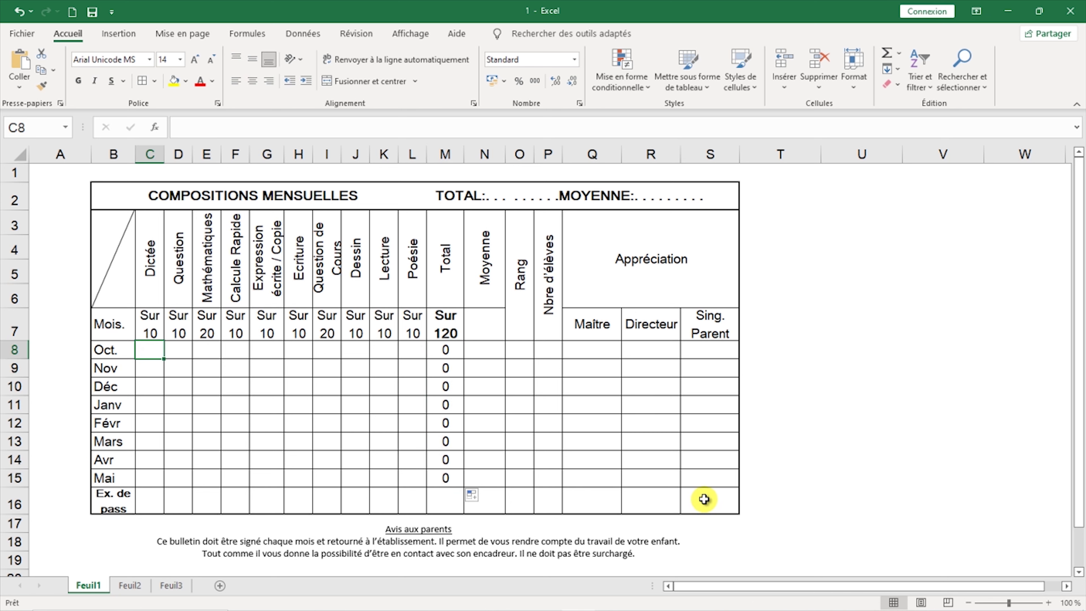
{"action": "type", "text": "8"}
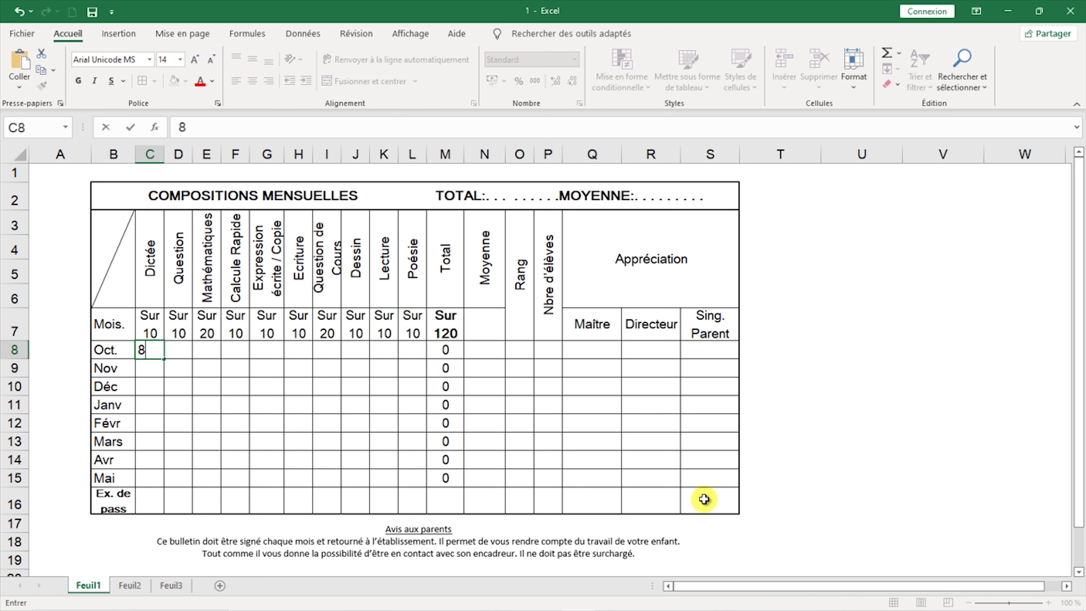
{"action": "key", "text": "Tab"}
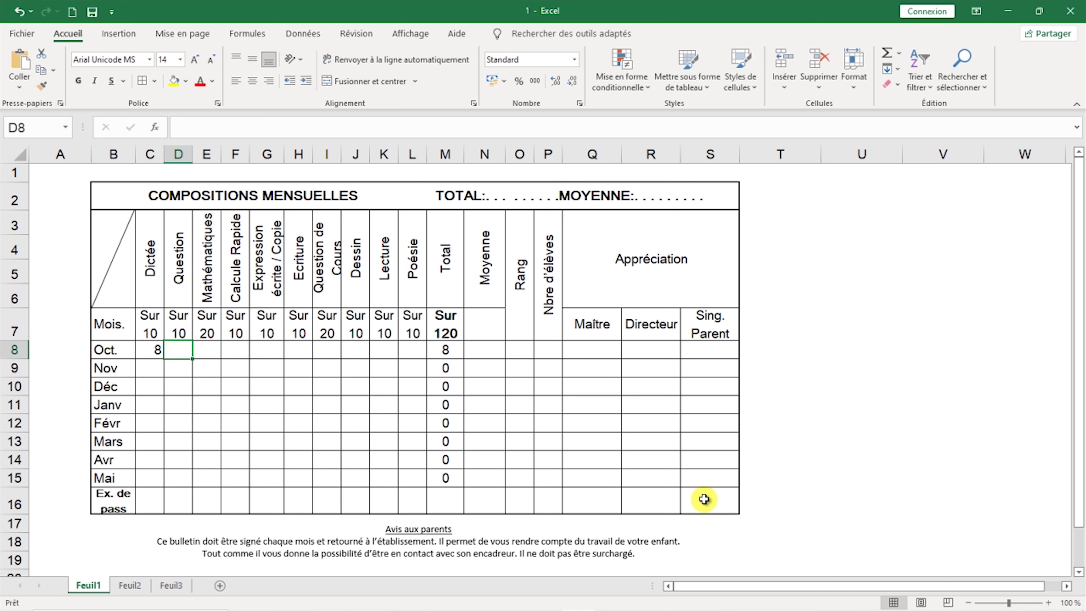
{"action": "type", "text": "9"}
{"action": "key", "text": "Return"}
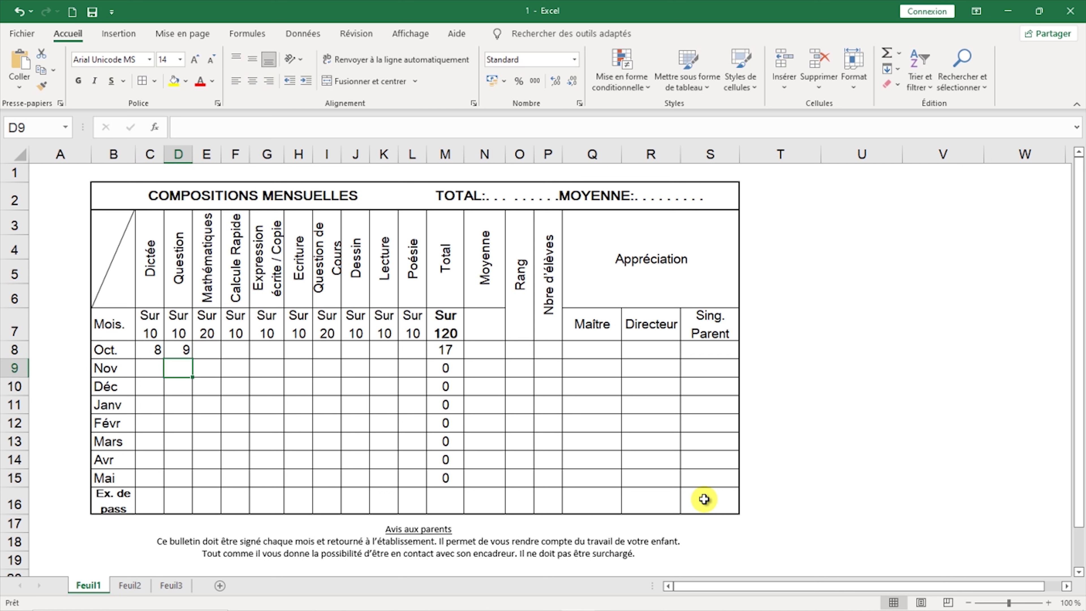
{"action": "left_click", "coordinate": [214, 356]}
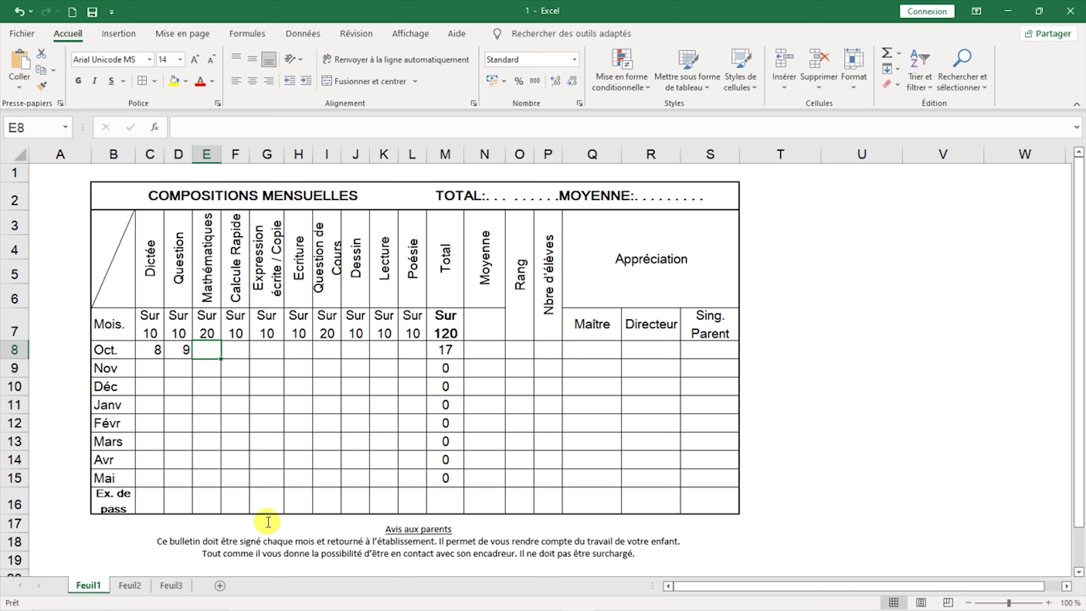
{"action": "type", "text": "14"}
{"action": "key", "text": "Return"}
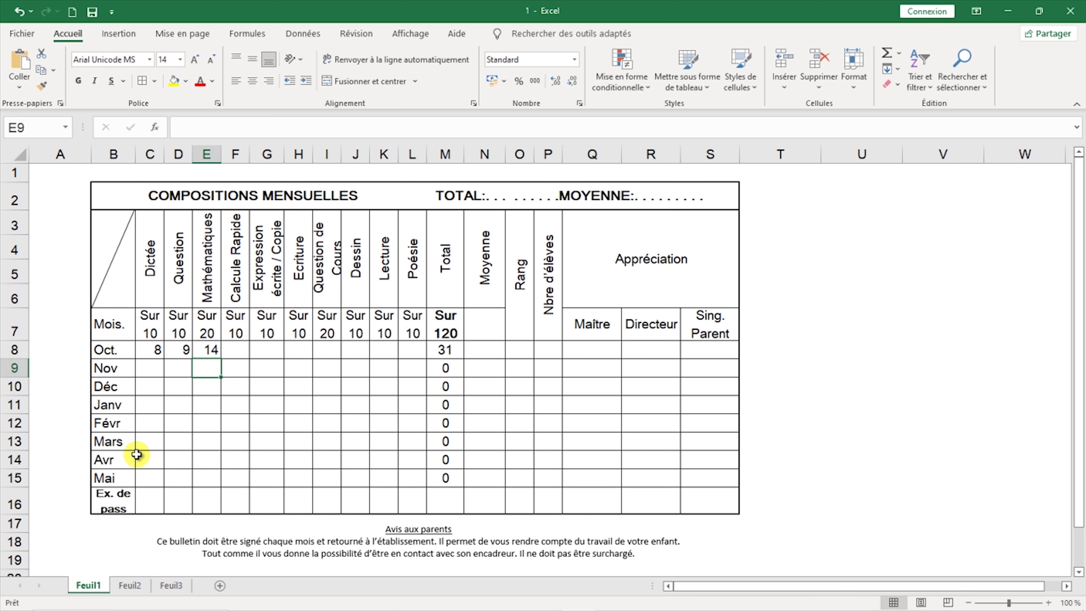
- Clear the October test scores from C8:E8 and check the copied total formulas in column M
{"action": "left_click_drag", "start_coordinate": [149, 350], "coordinate": [202, 350]}
{"action": "key", "text": "Delete"}
{"action": "left_click", "coordinate": [270, 371]}
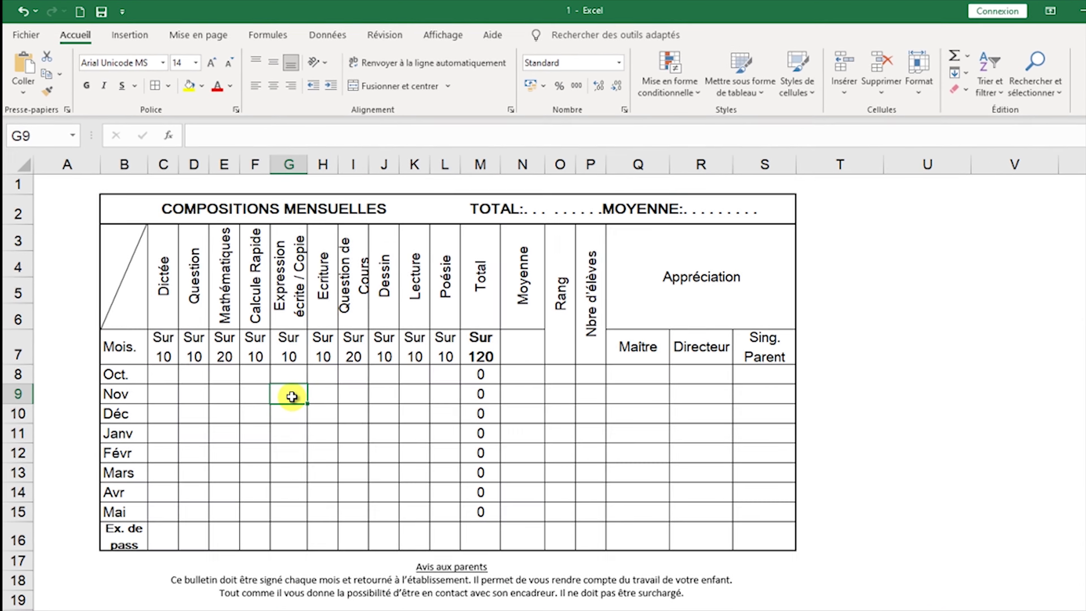
{"action": "left_click", "coordinate": [477, 394]}
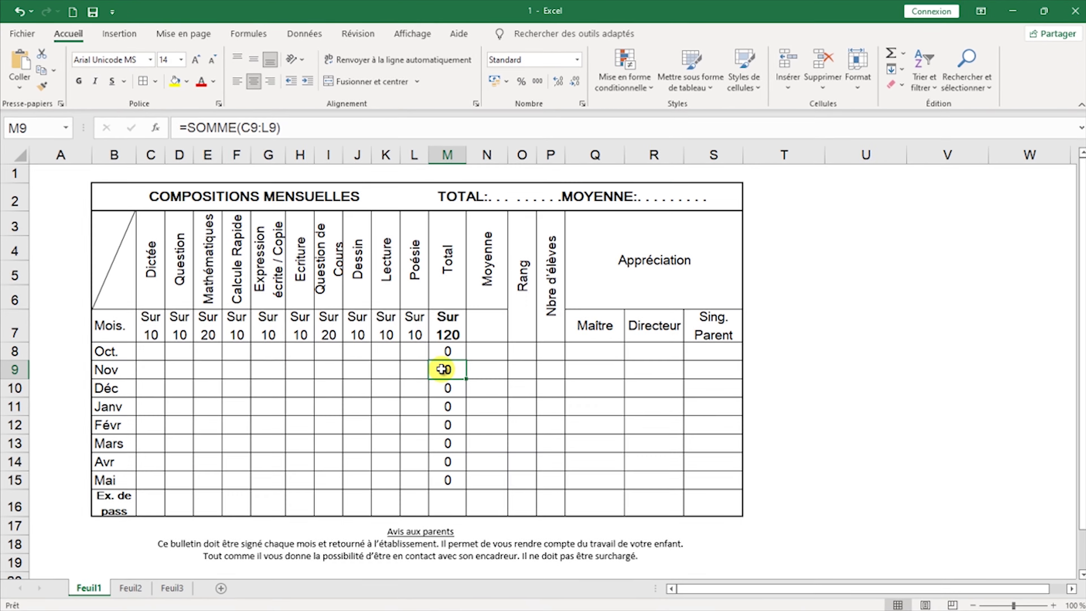
{"action": "left_click", "coordinate": [448, 388]}
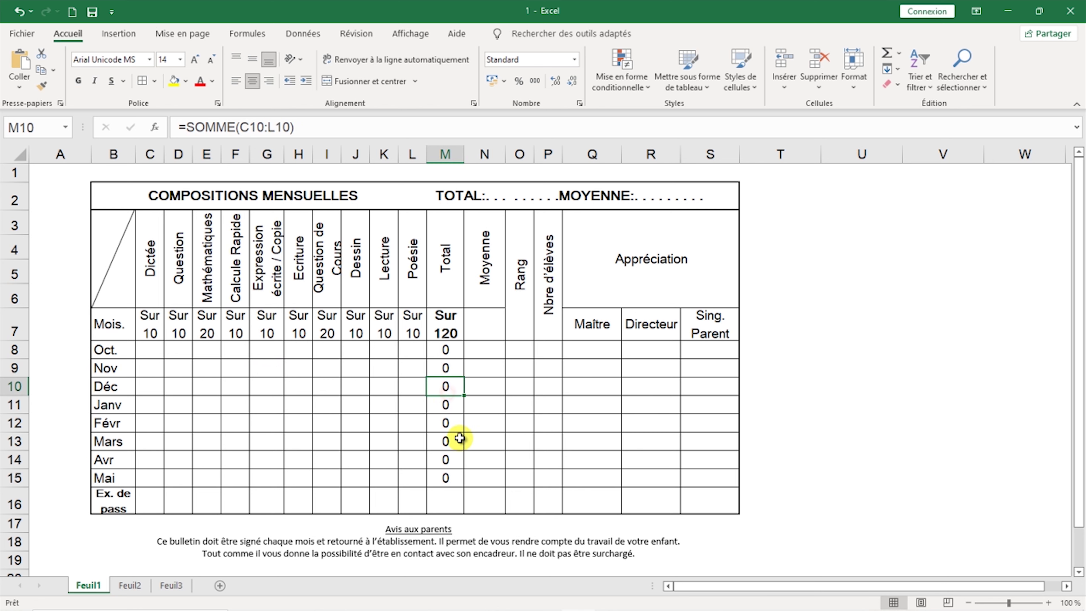
{"action": "left_click", "coordinate": [447, 423]}
{"action": "left_click", "coordinate": [447, 459]}
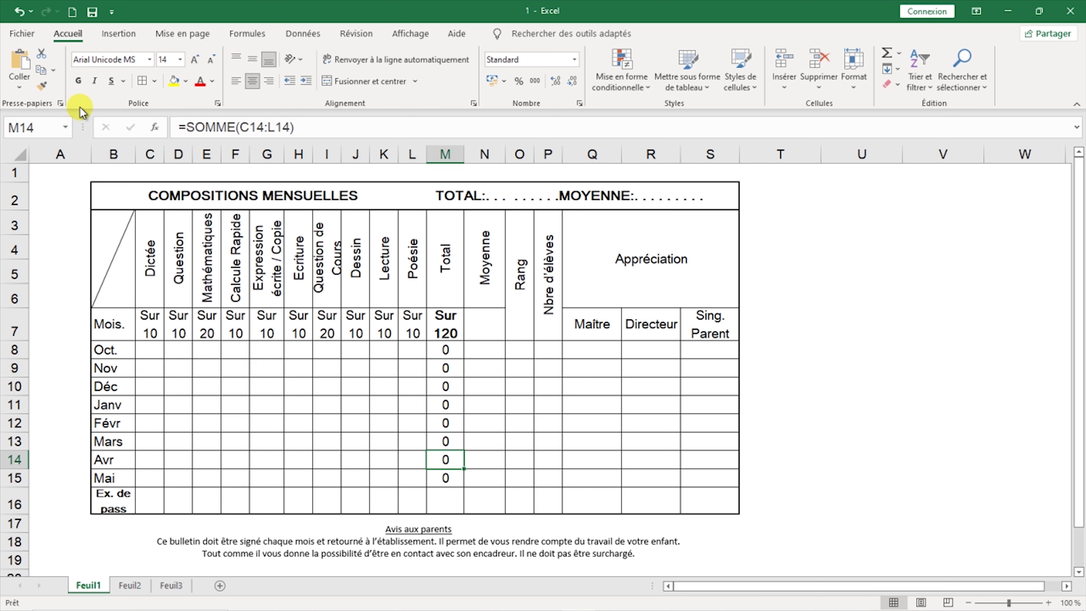
- Turn off showing a zero in cells that have a null value for Feuil1 in the advanced options
{"action": "left_click", "coordinate": [23, 34]}
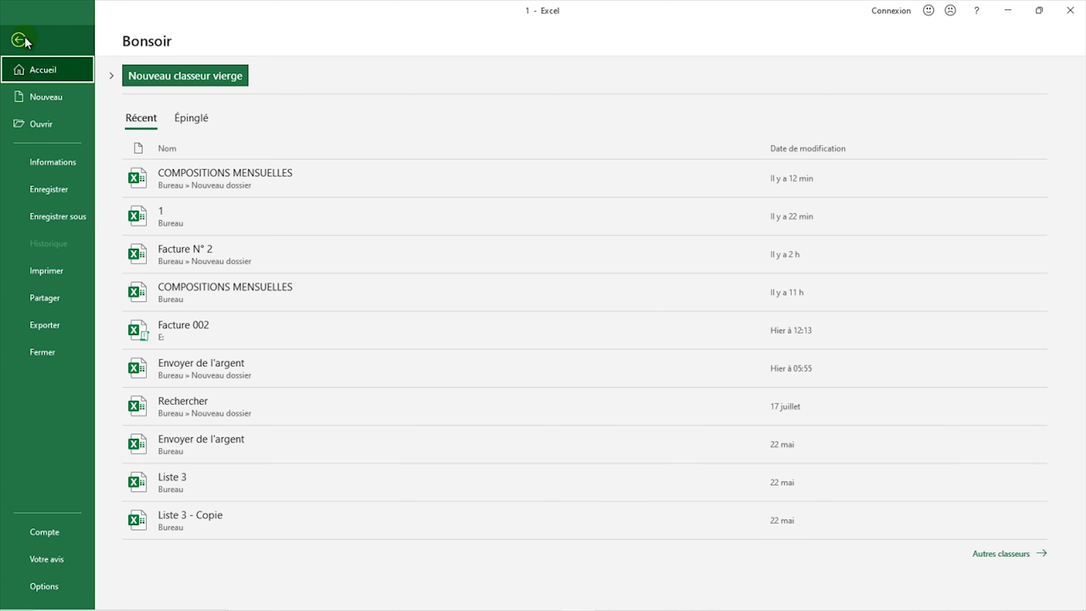
{"action": "left_click", "coordinate": [48, 580]}
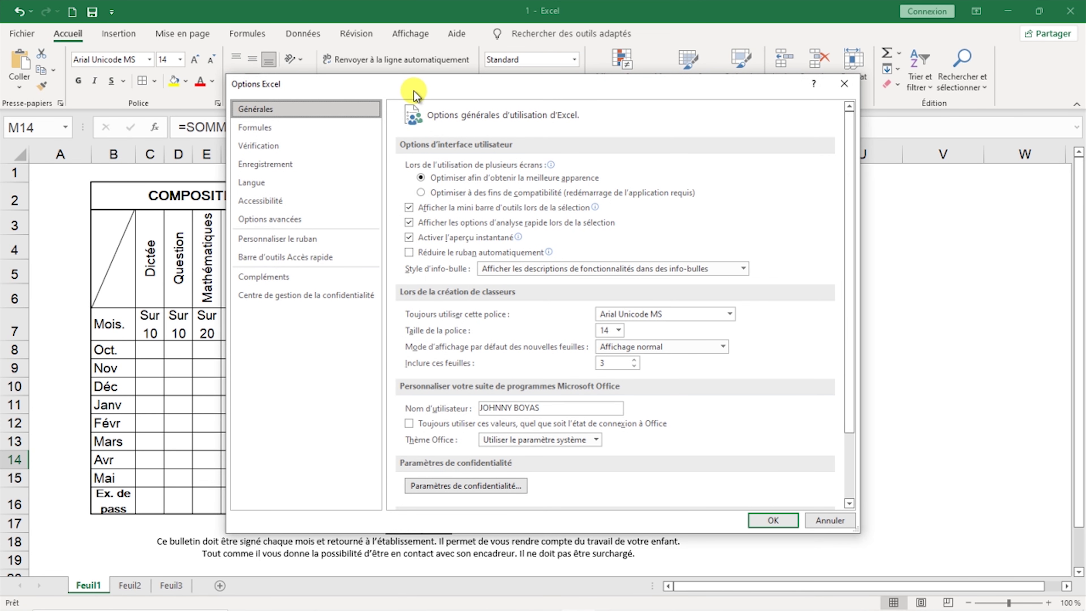
{"action": "left_click", "coordinate": [299, 211]}
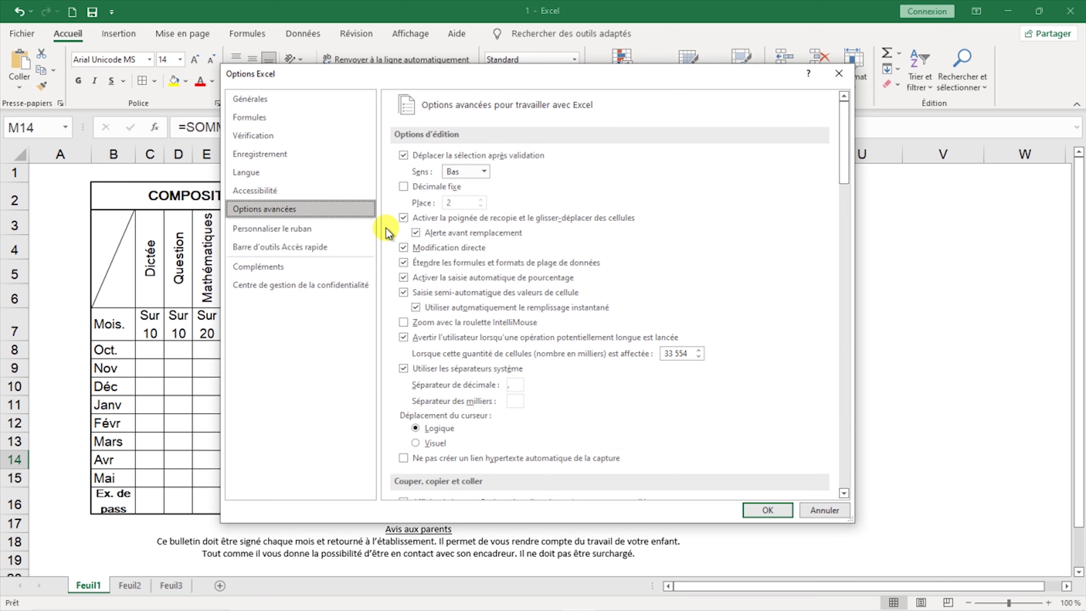
{"action": "left_click_drag", "start_coordinate": [850, 153], "coordinate": [824, 336]}
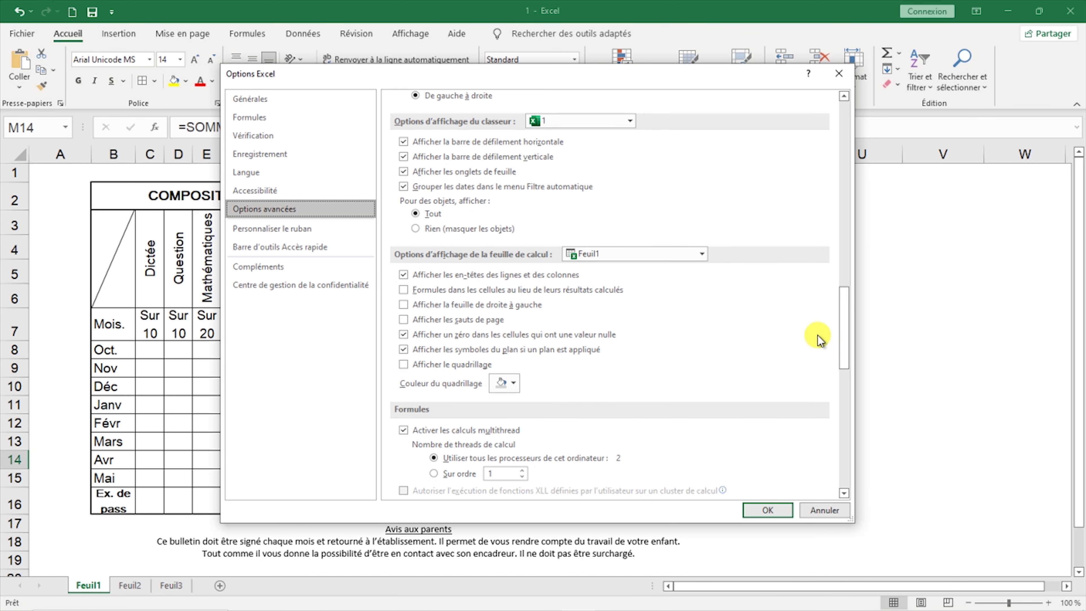
{"action": "left_click", "coordinate": [404, 334]}
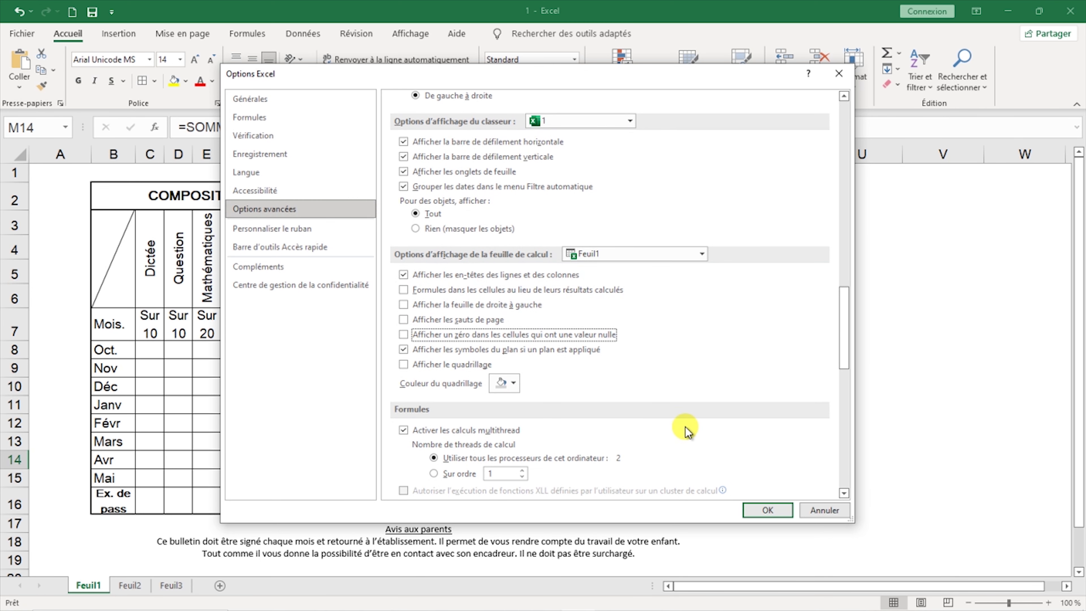
{"action": "left_click", "coordinate": [767, 510]}
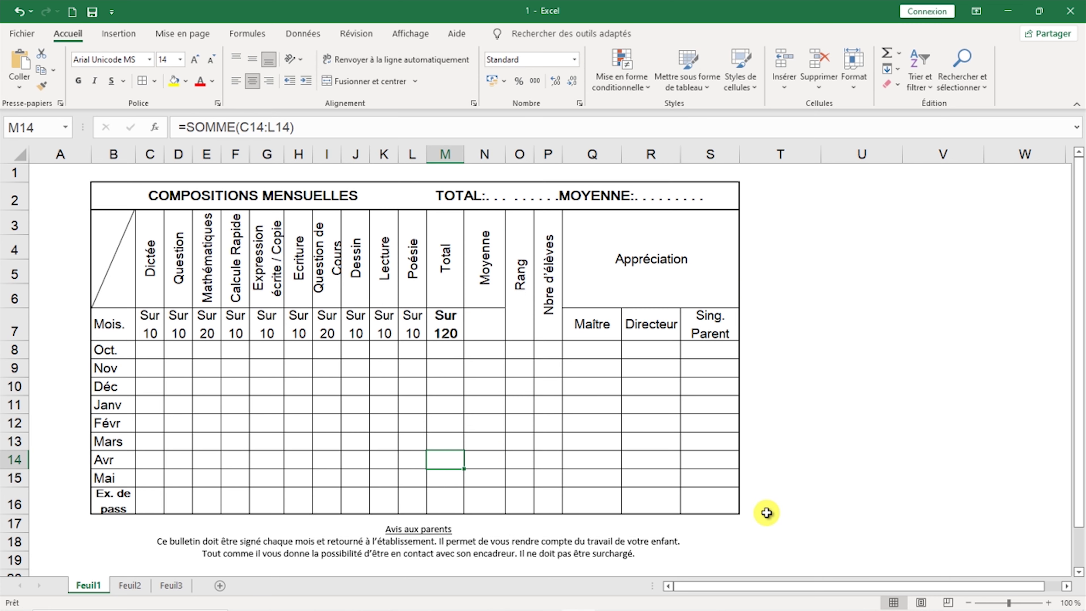
{"action": "left_click", "coordinate": [445, 350]}
{"action": "left_click", "coordinate": [446, 367]}
{"action": "left_click", "coordinate": [449, 402]}
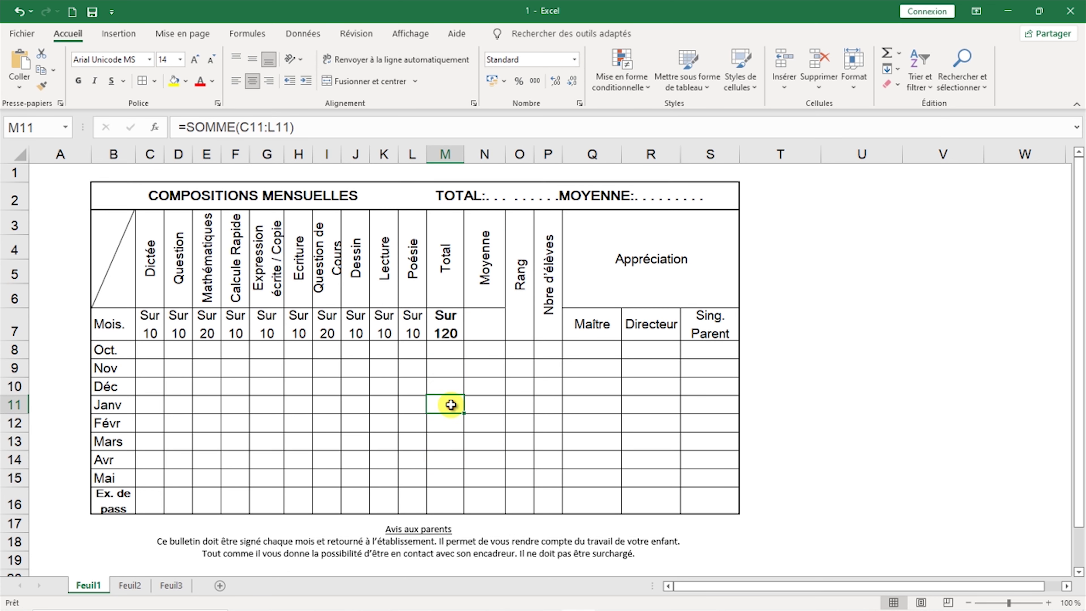
- Enter test scores for November in C9:E9: Dictée 5, Question 6 and Mathématiques 8
{"action": "left_click", "coordinate": [154, 366]}
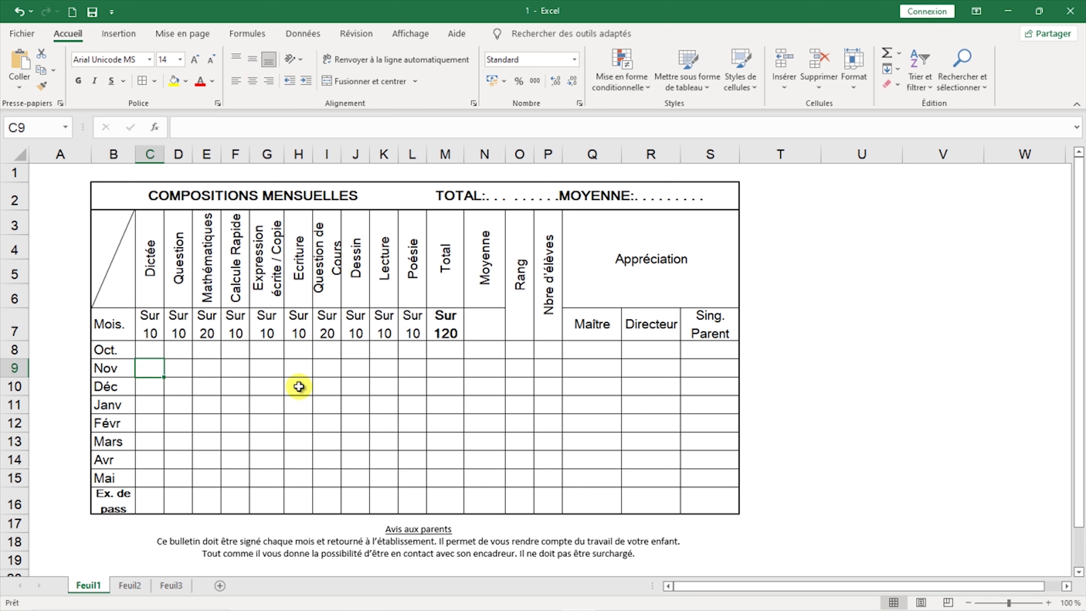
{"action": "type", "text": "5"}
{"action": "key", "text": "Tab"}
{"action": "type", "text": "6"}
{"action": "key", "text": "Tab"}
{"action": "type", "text": "8"}
{"action": "key", "text": "Return"}
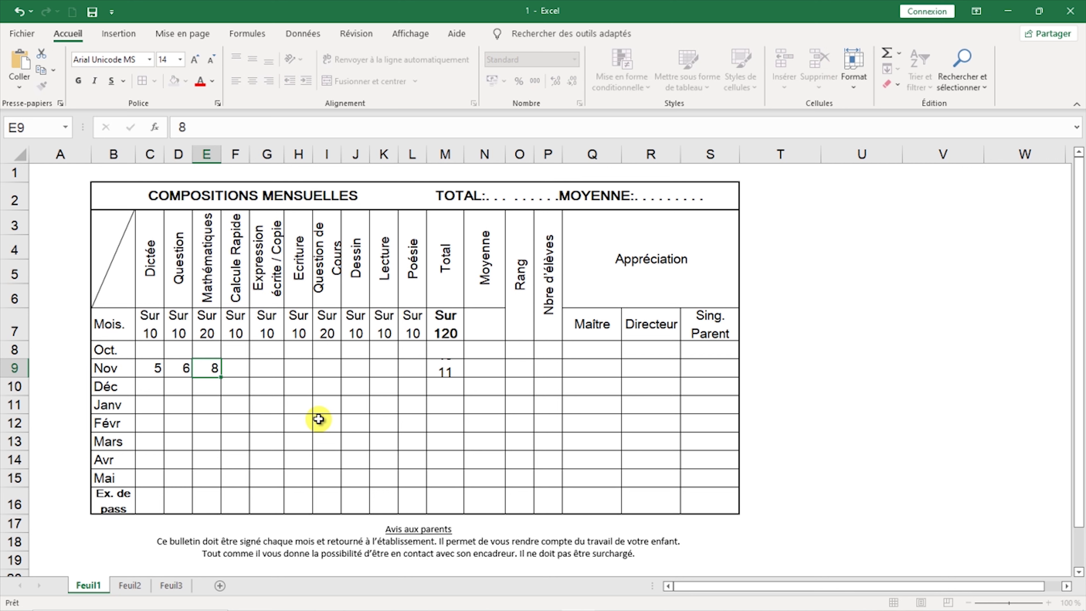
- Check the November total in M9 and clear the test scores from C9:E9
{"action": "left_click", "coordinate": [443, 367]}
{"action": "left_click", "coordinate": [443, 390]}
{"action": "left_click_drag", "start_coordinate": [157, 369], "coordinate": [202, 372]}
{"action": "key", "text": "Delete"}
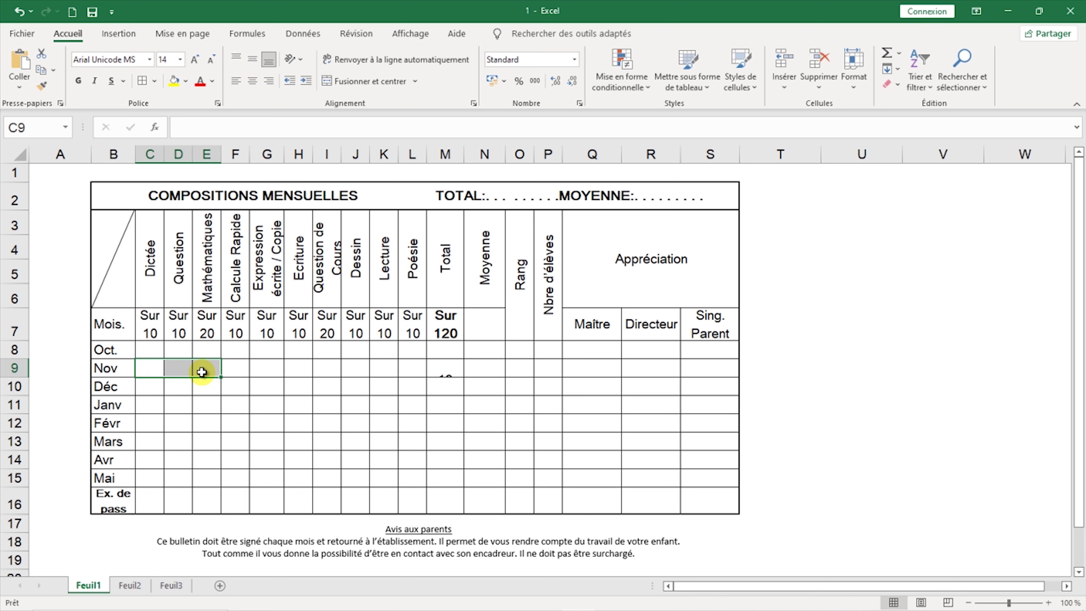
- Compute the October average in N8 with =MOYENNE(C8:L8) and widen column N to fit the result
{"action": "left_click", "coordinate": [485, 326]}
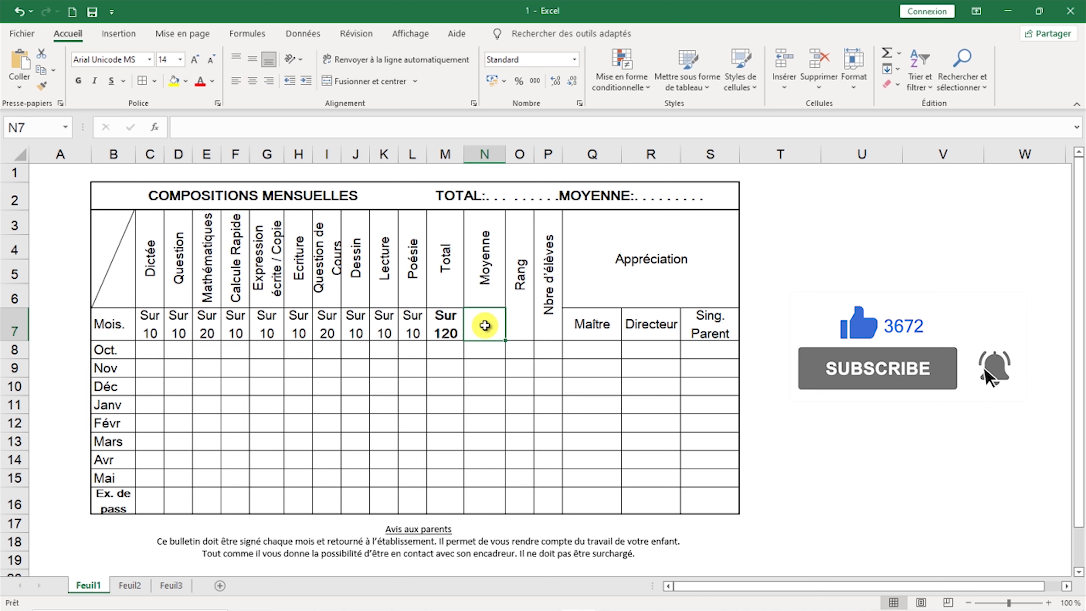
{"action": "left_click", "coordinate": [480, 402]}
{"action": "left_click", "coordinate": [483, 353]}
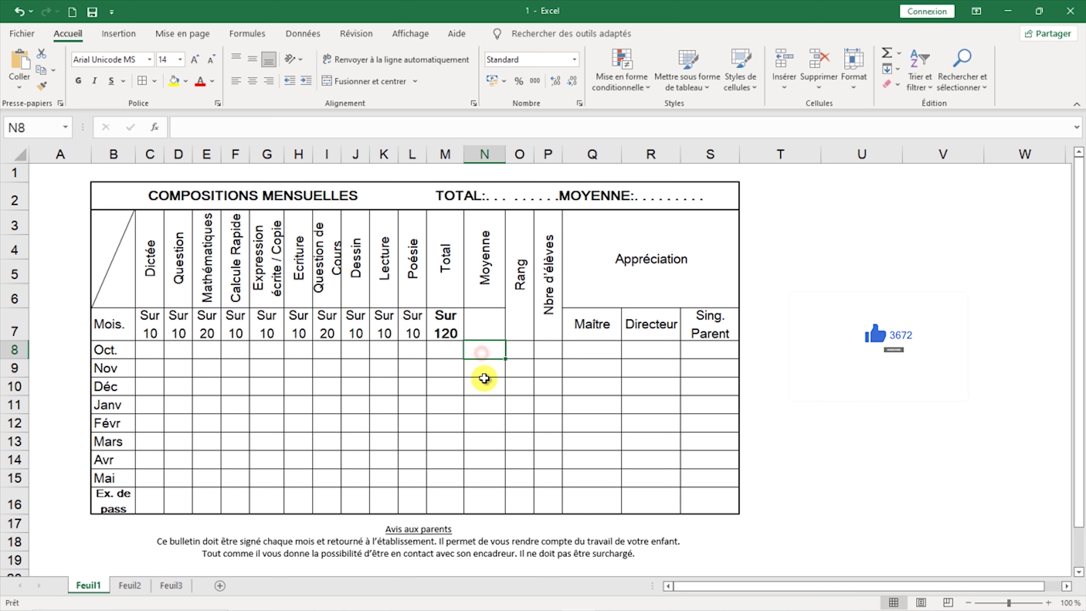
{"action": "type", "text": "="}
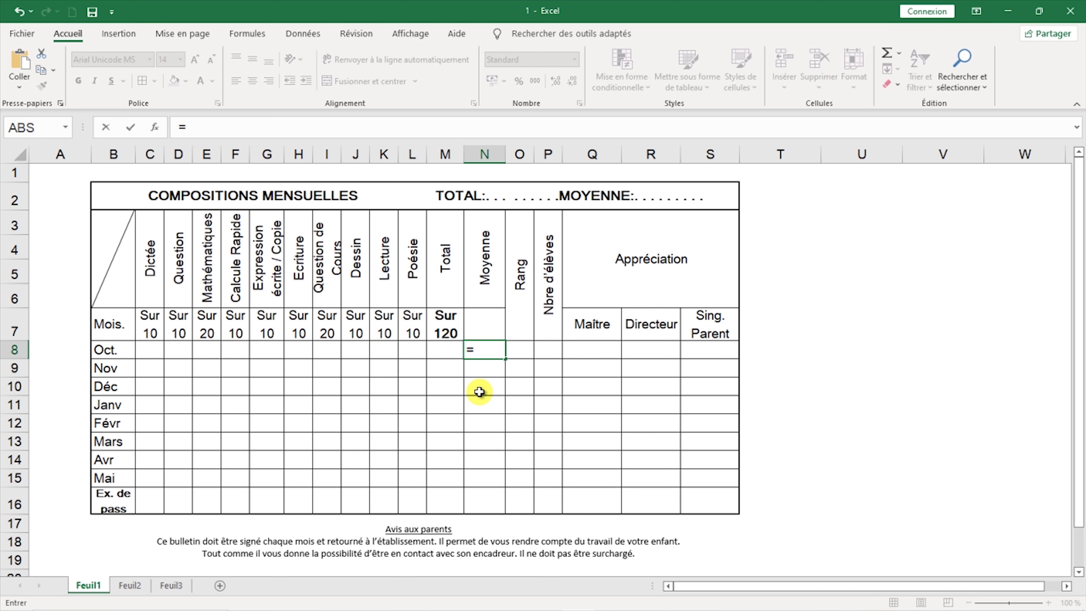
{"action": "type", "text": "moy"}
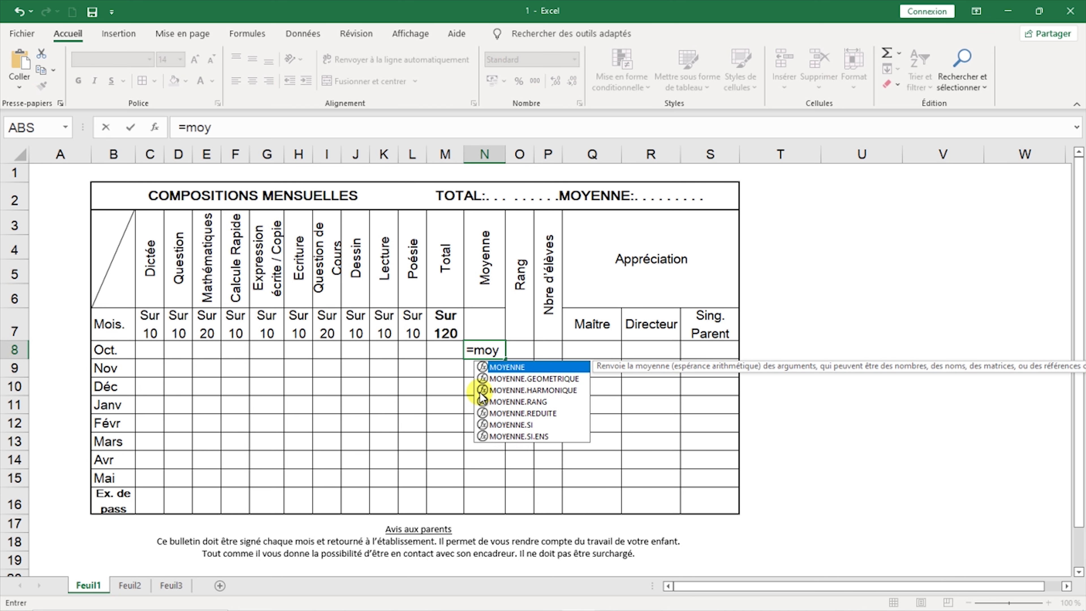
{"action": "double_click", "coordinate": [506, 367]}
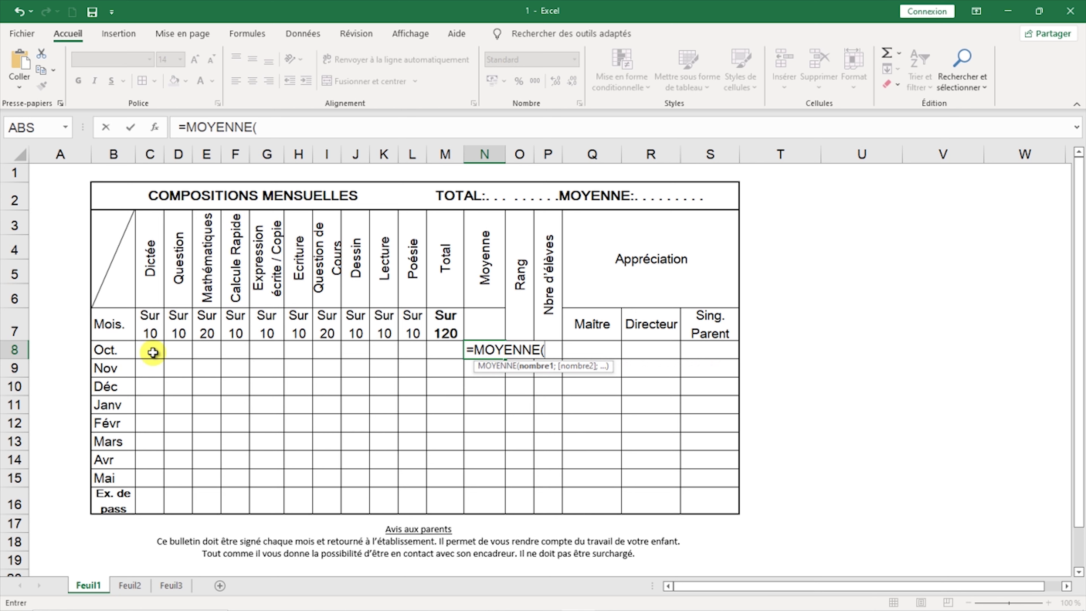
{"action": "left_click_drag", "start_coordinate": [153, 351], "coordinate": [420, 352]}
{"action": "type", "text": ")"}
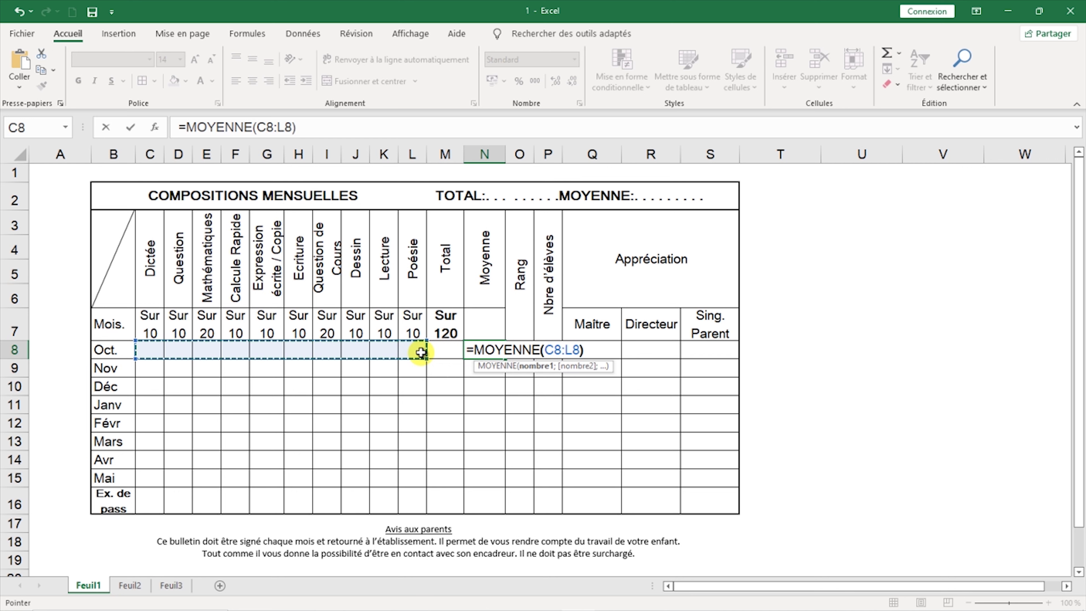
{"action": "key", "text": "Return"}
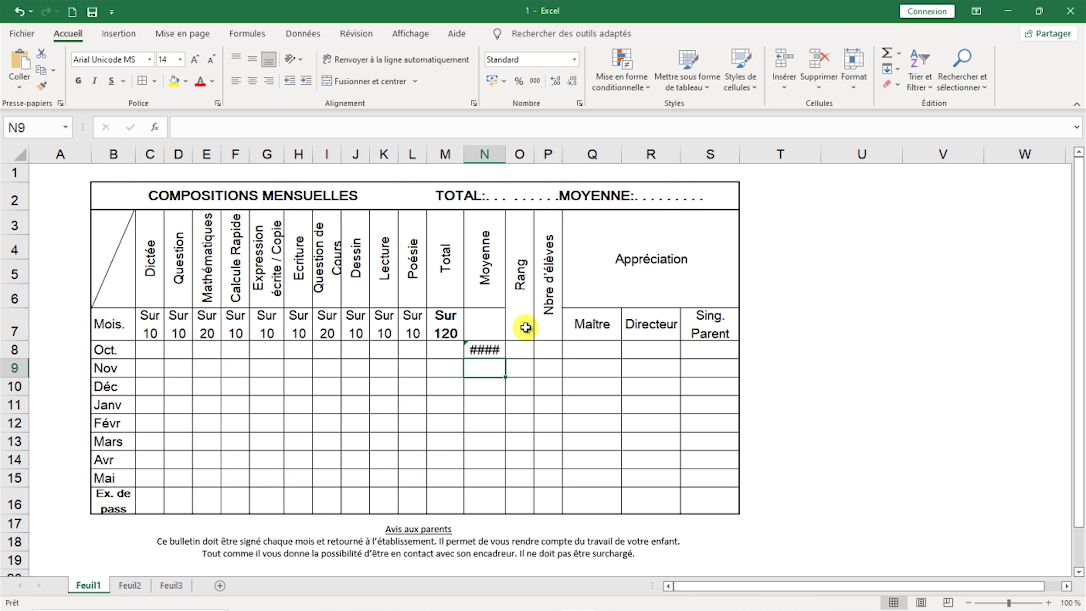
{"action": "left_click_drag", "start_coordinate": [506, 154], "coordinate": [520, 156]}
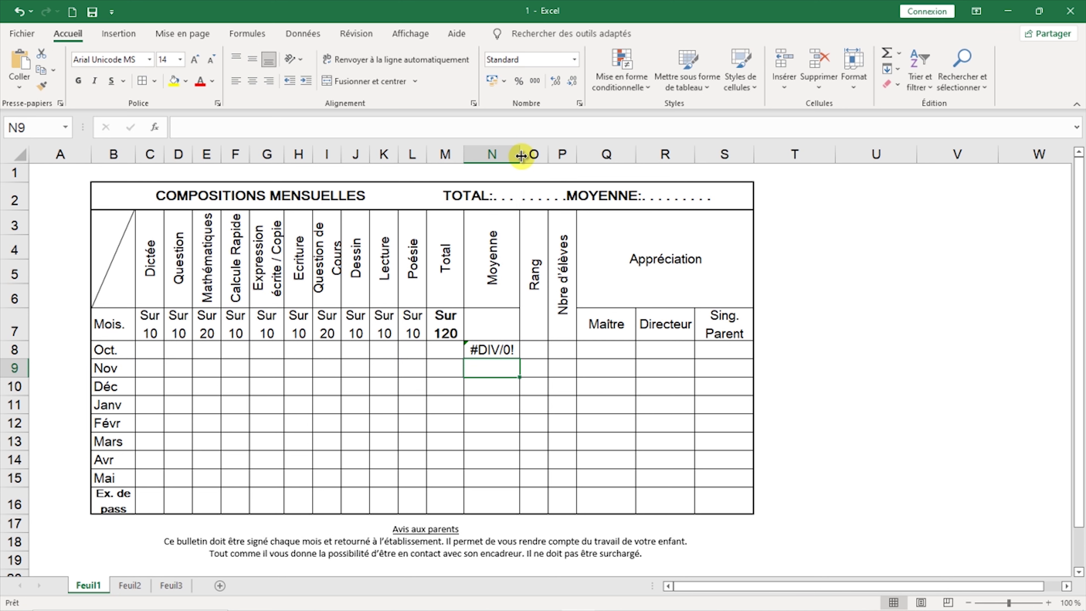
- Enter the October scores 7, 9, 14, 7 and 5 in C8:G8 to try the average formula
{"action": "left_click", "coordinate": [153, 348]}
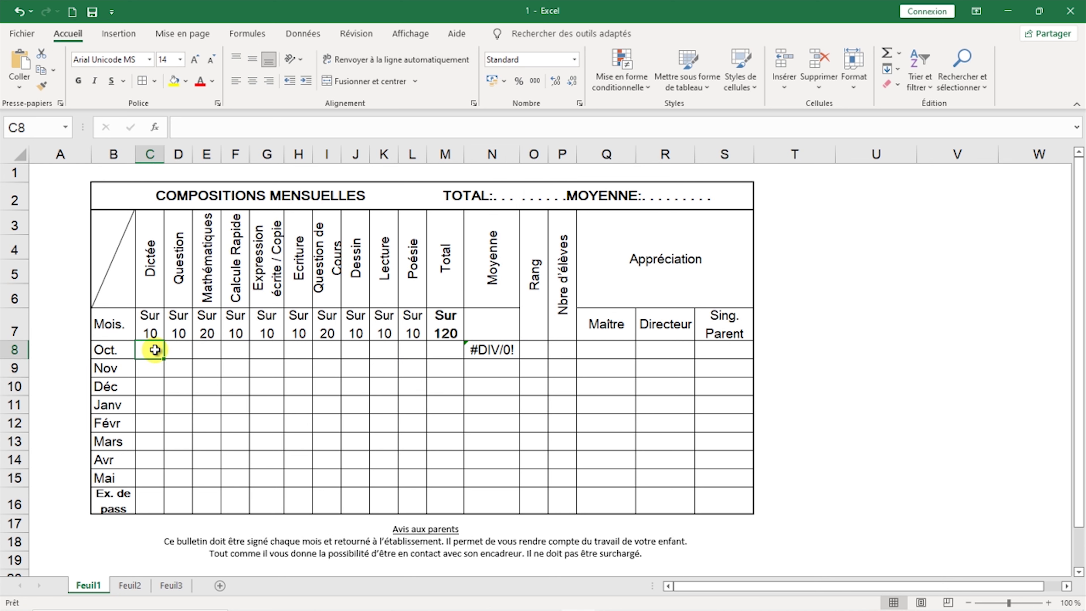
{"action": "type", "text": "7"}
{"action": "key", "text": "Tab"}
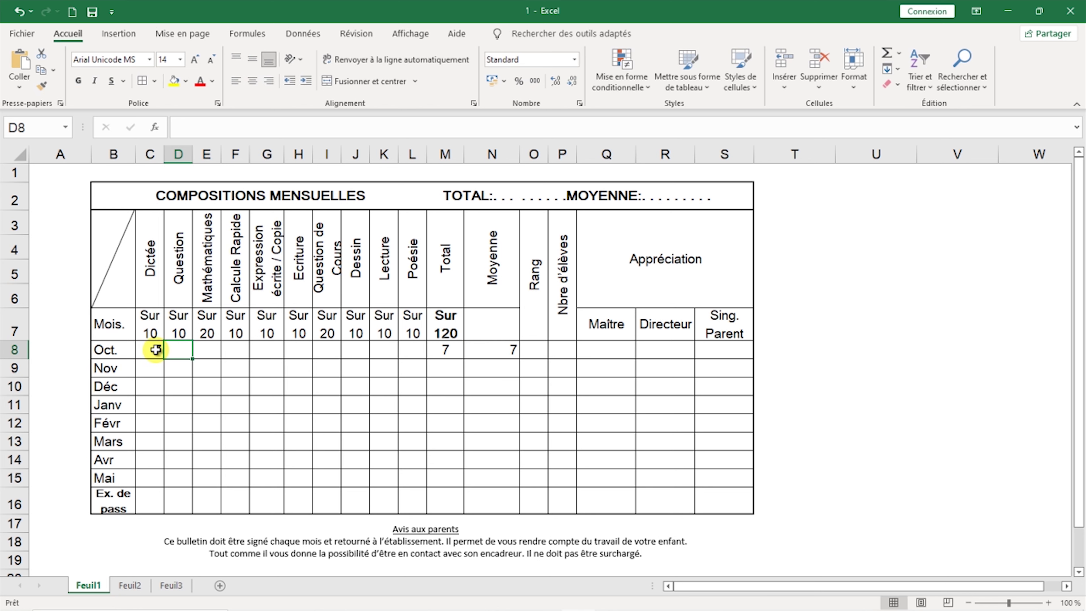
{"action": "type", "text": "9"}
{"action": "key", "text": "Tab"}
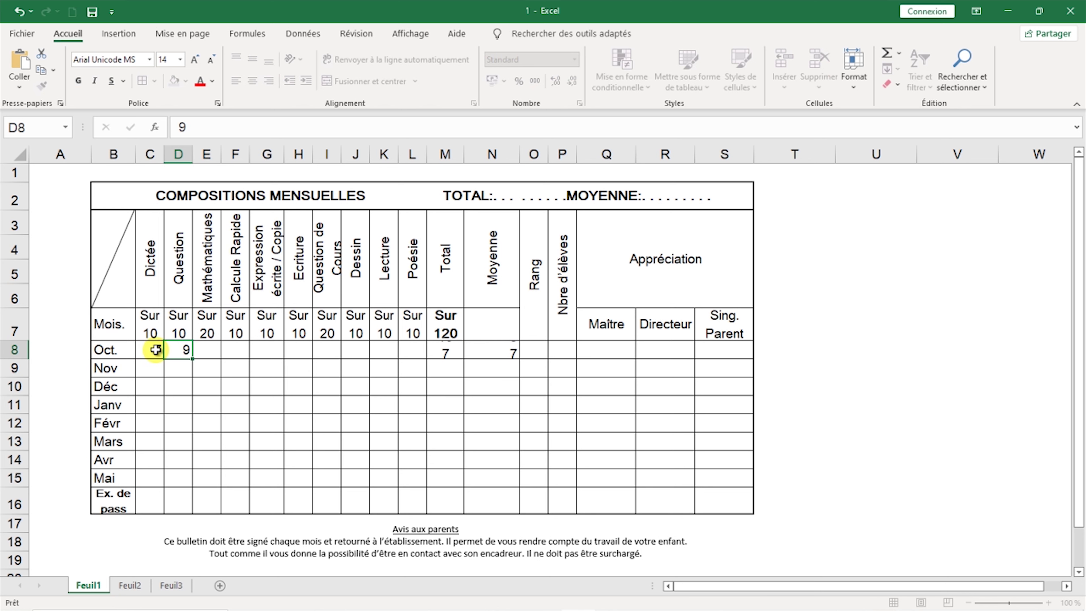
{"action": "type", "text": "14"}
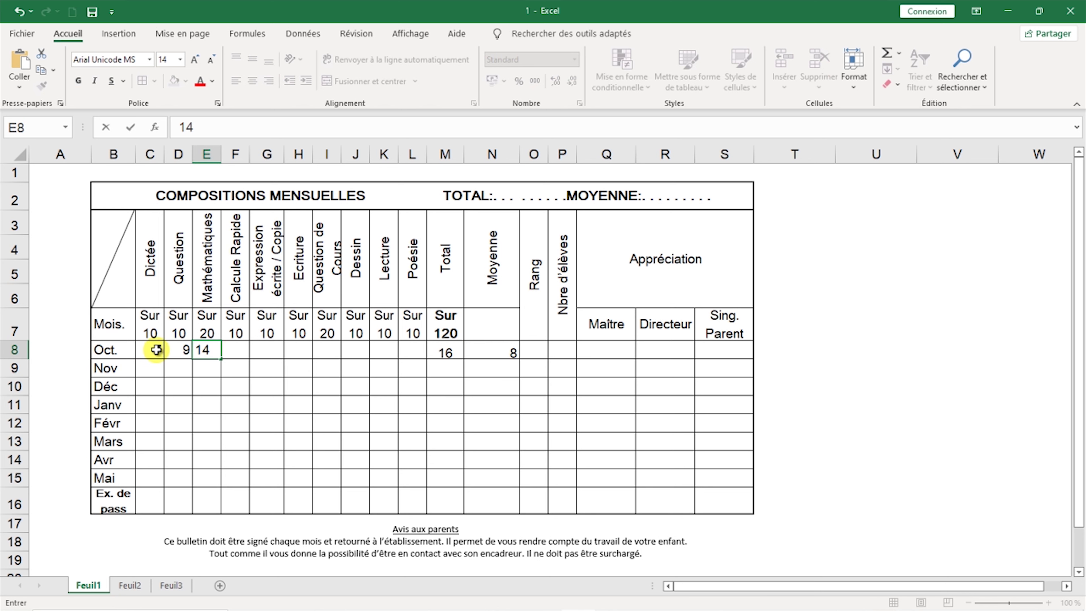
{"action": "key", "text": "Tab"}
{"action": "type", "text": "7"}
{"action": "key", "text": "Tab"}
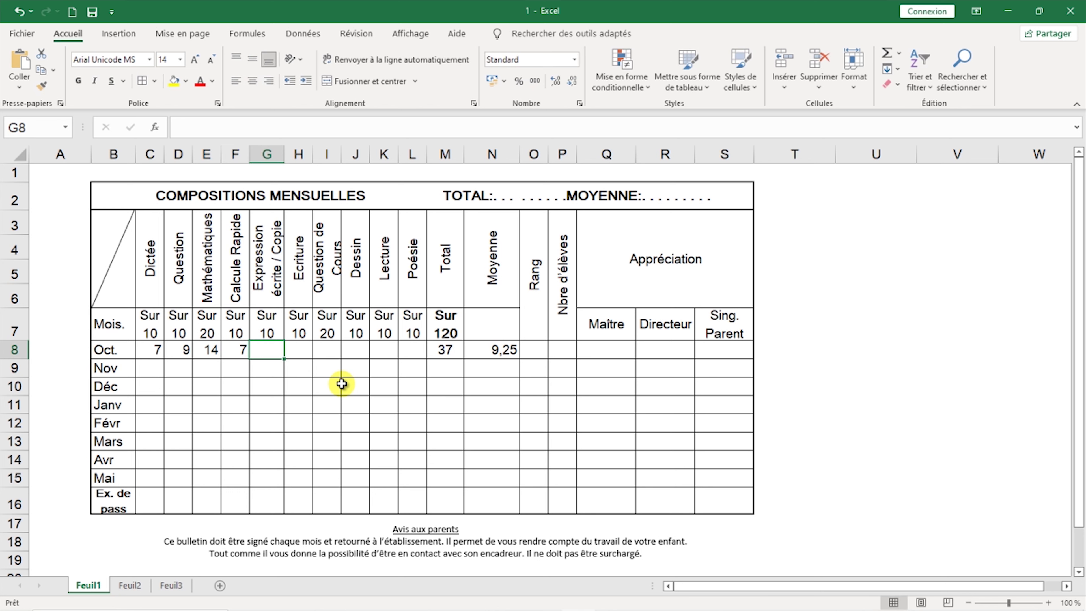
{"action": "type", "text": "5"}
{"action": "key", "text": "Tab"}
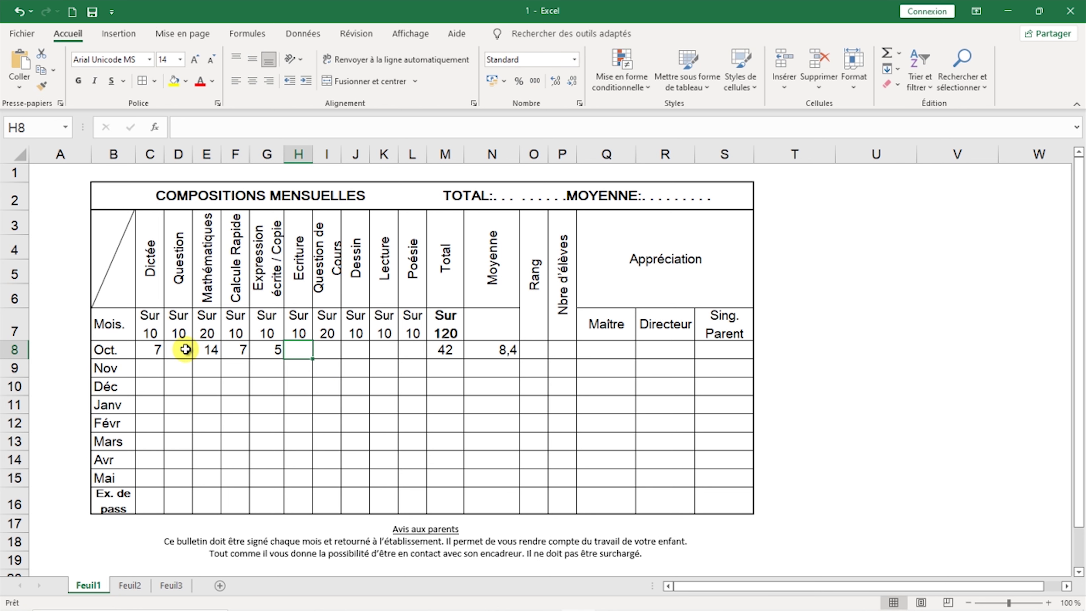
- Clear the October test scores from C8:H8 and check the average formula in N8
{"action": "left_click_drag", "start_coordinate": [149, 351], "coordinate": [292, 353]}
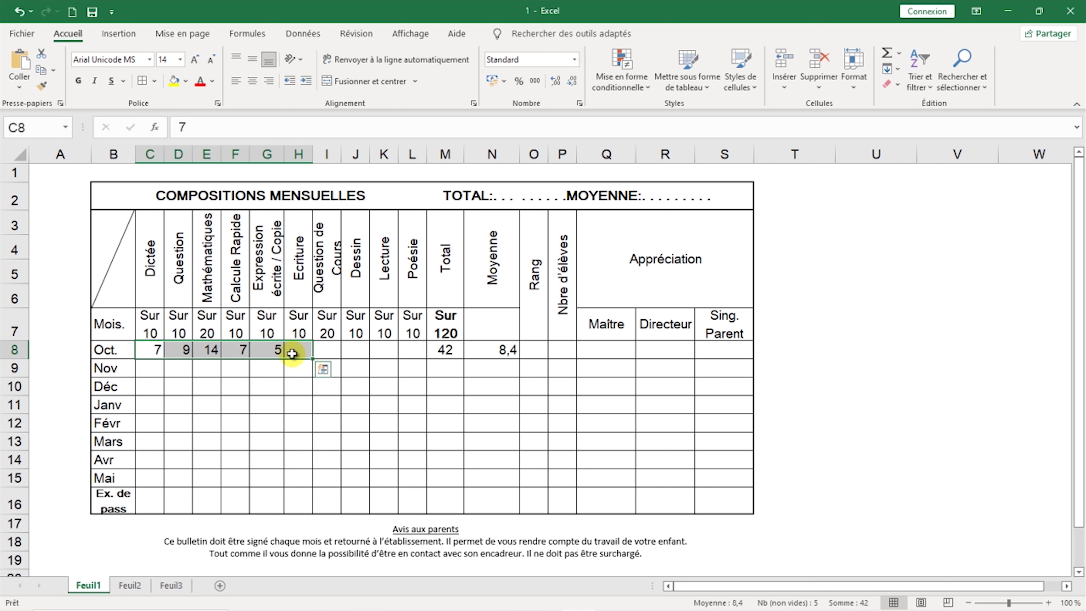
{"action": "key", "text": "Delete"}
{"action": "left_click", "coordinate": [487, 351]}
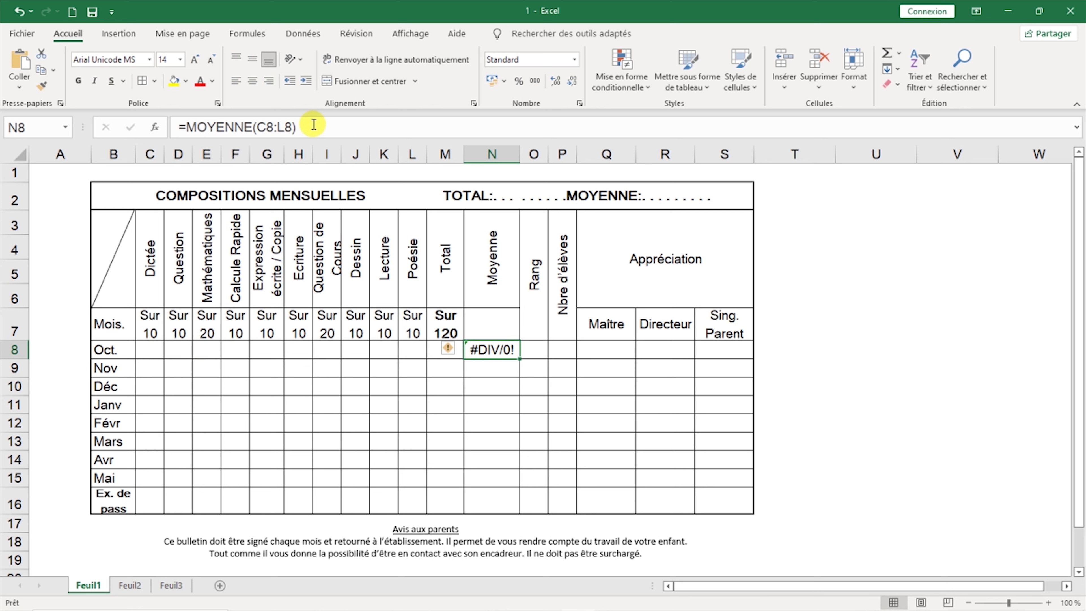
- Delete the average formula from N8 and narrow the Moyenne column N
{"action": "left_click", "coordinate": [155, 127]}
{"action": "key", "text": "Delete"}
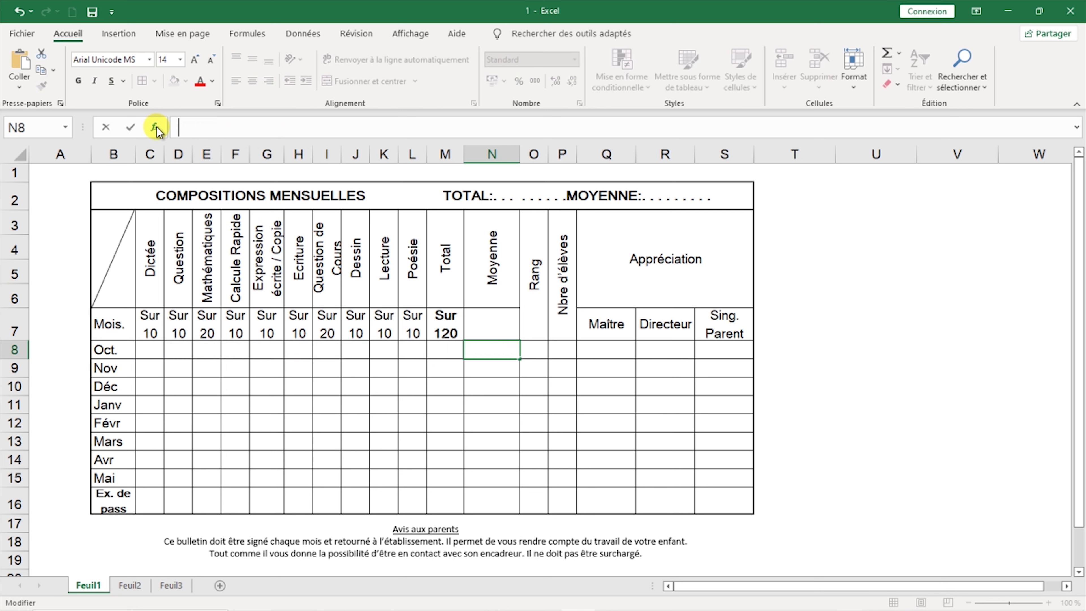
{"action": "left_click", "coordinate": [484, 354]}
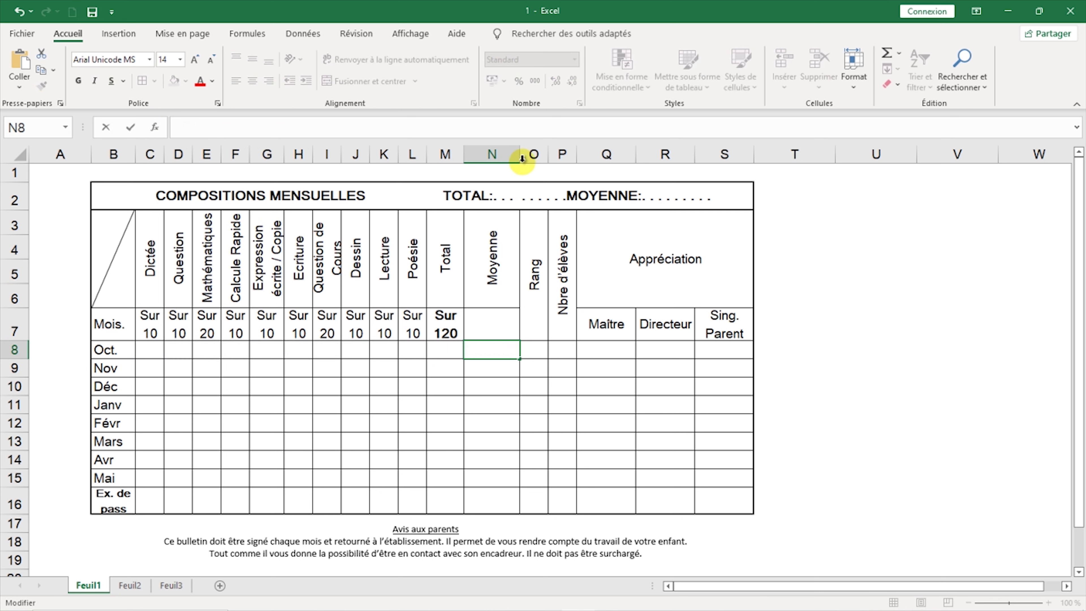
{"action": "left_click", "coordinate": [517, 150]}
{"action": "left_click_drag", "start_coordinate": [519, 153], "coordinate": [498, 165]}
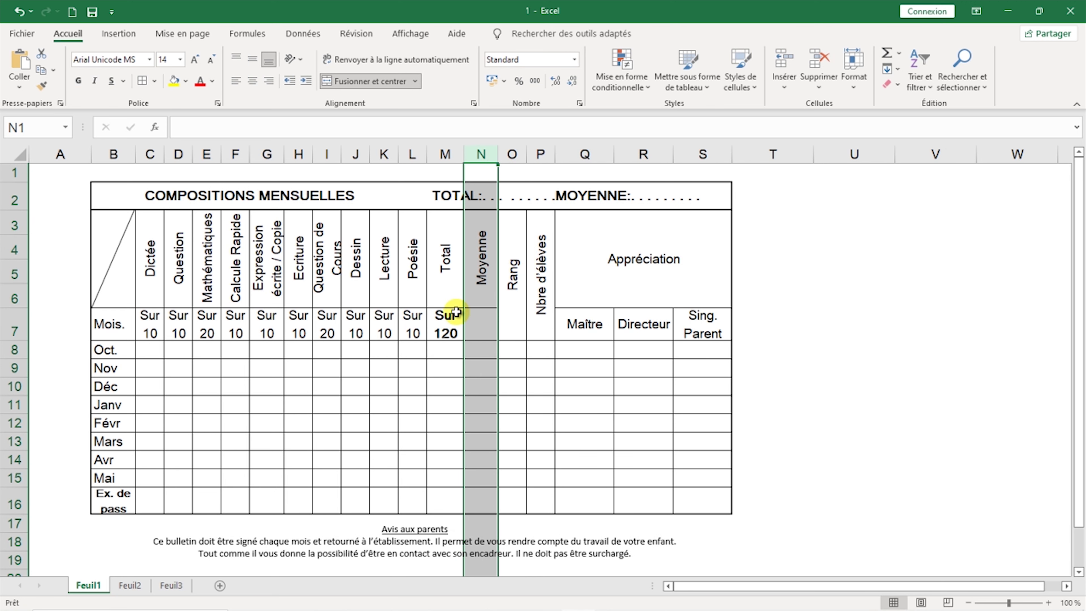
- Compute the October average in N8 with =SIERREUR(MOYENNE(C8:L8);"") so that errors show as blank
{"action": "left_click", "coordinate": [476, 351]}
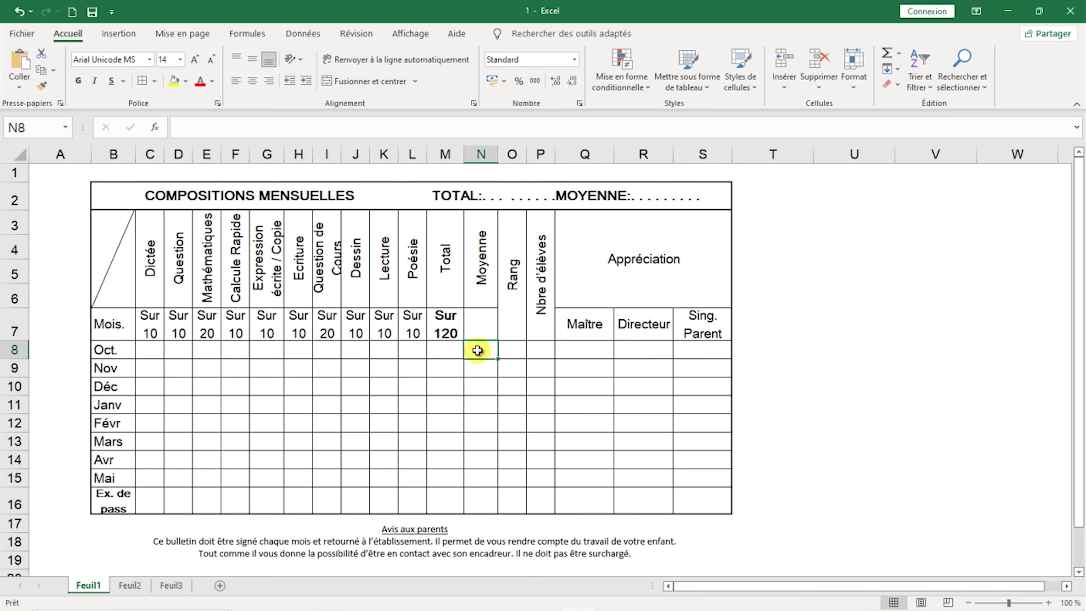
{"action": "type", "text": "="}
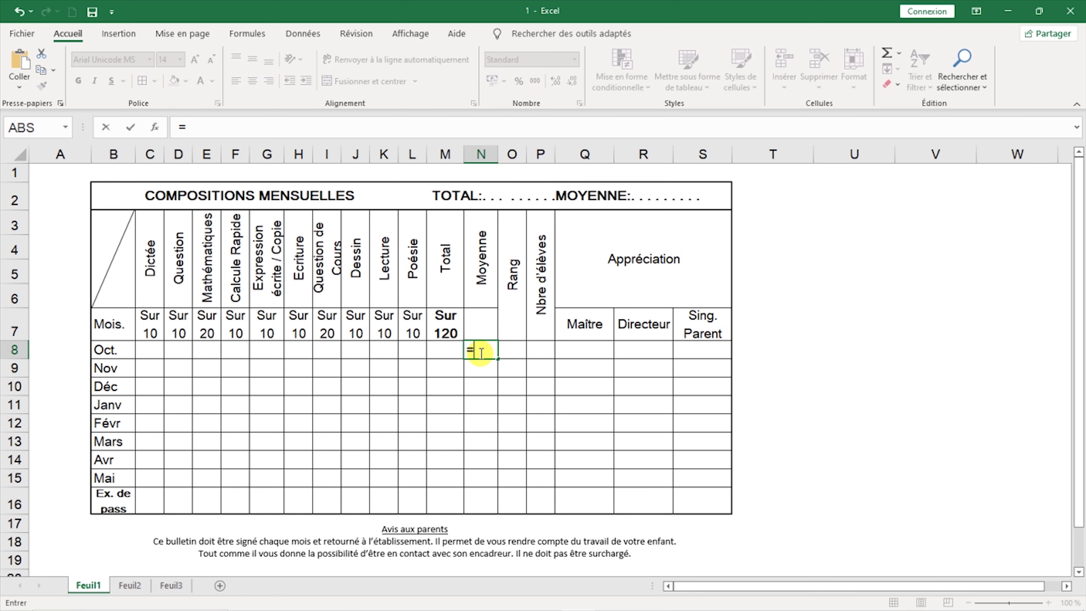
{"action": "type", "text": "s"}
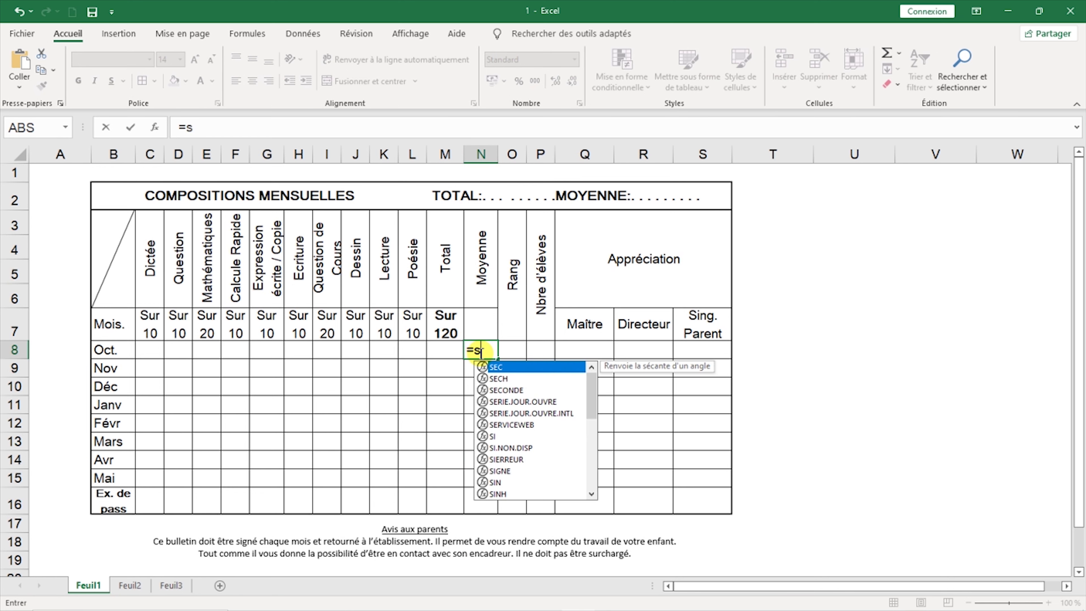
{"action": "type", "text": "ie"}
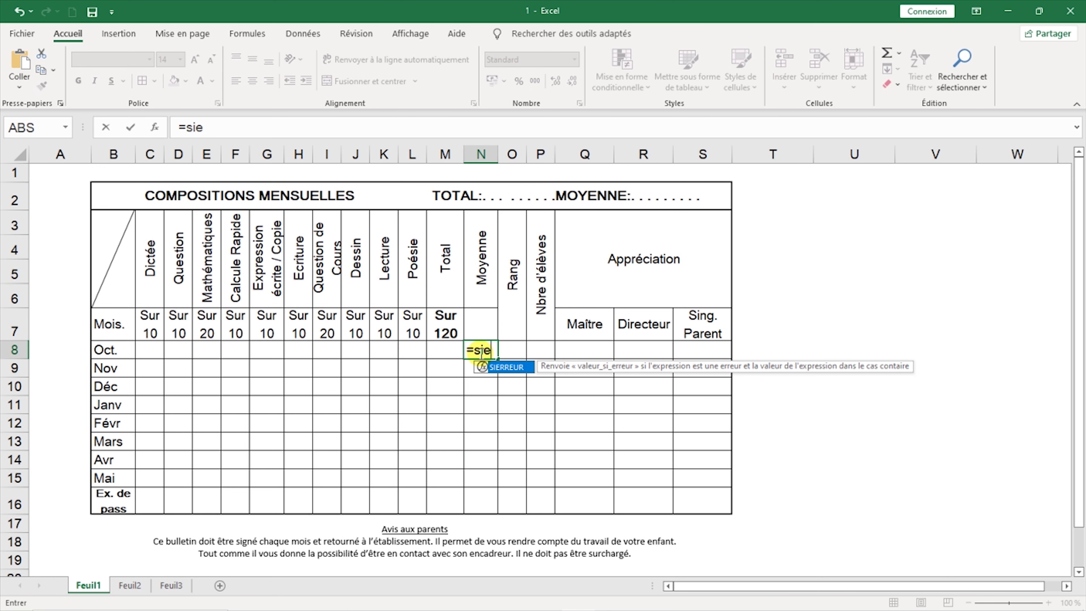
{"action": "double_click", "coordinate": [506, 368]}
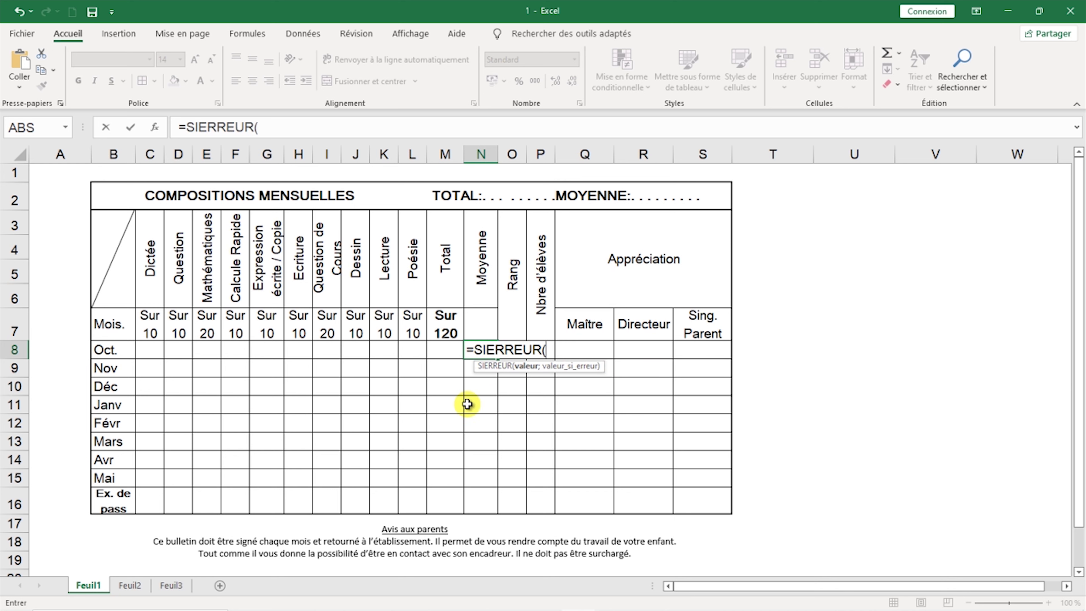
{"action": "type", "text": "moy"}
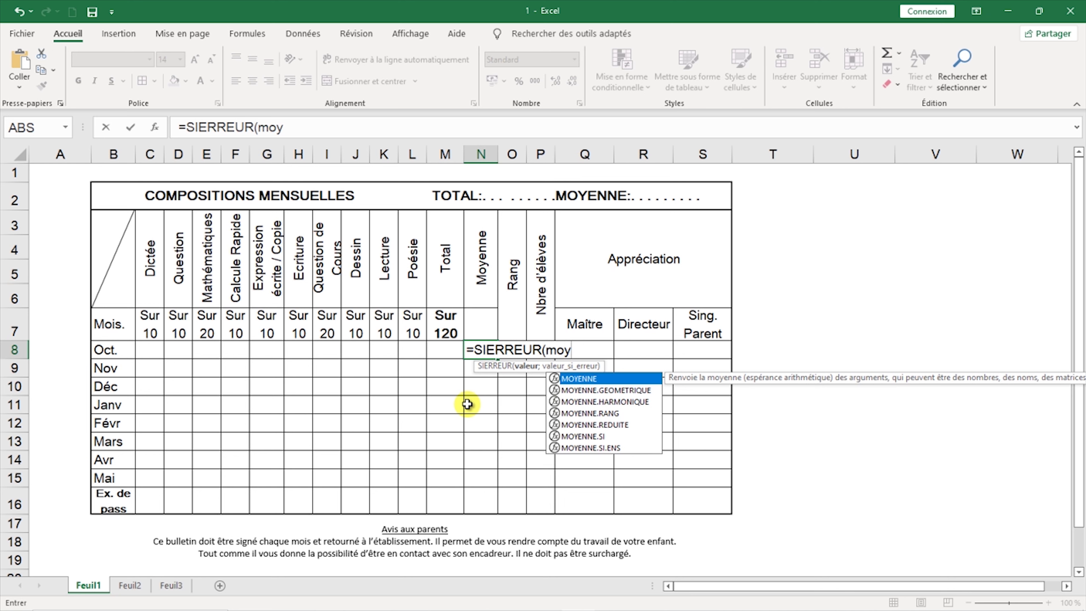
{"action": "double_click", "coordinate": [577, 378]}
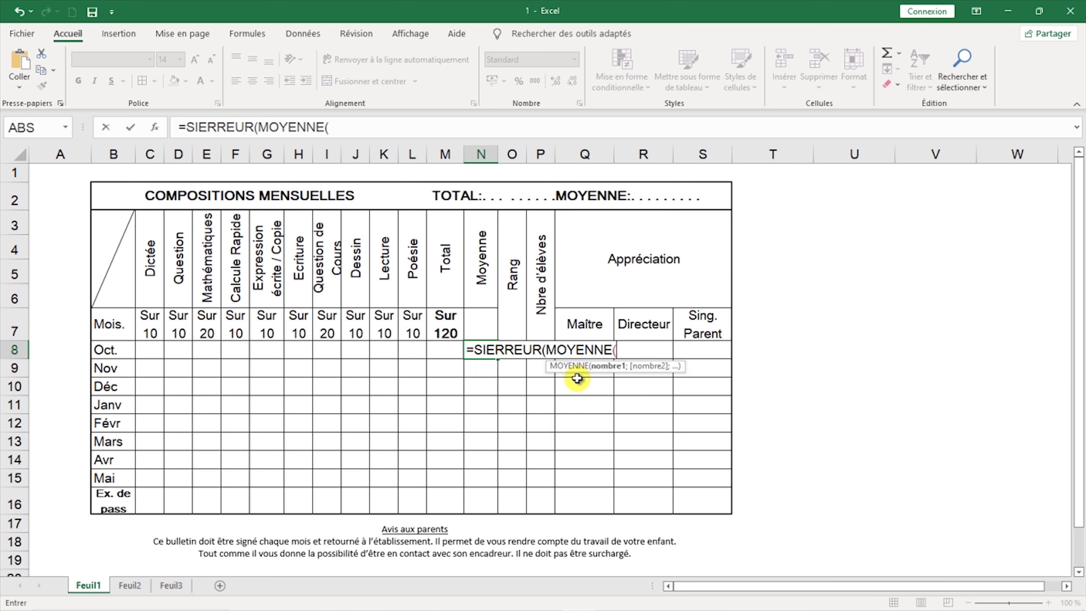
{"action": "left_click", "coordinate": [153, 349]}
{"action": "left_click_drag", "start_coordinate": [166, 350], "coordinate": [411, 356]}
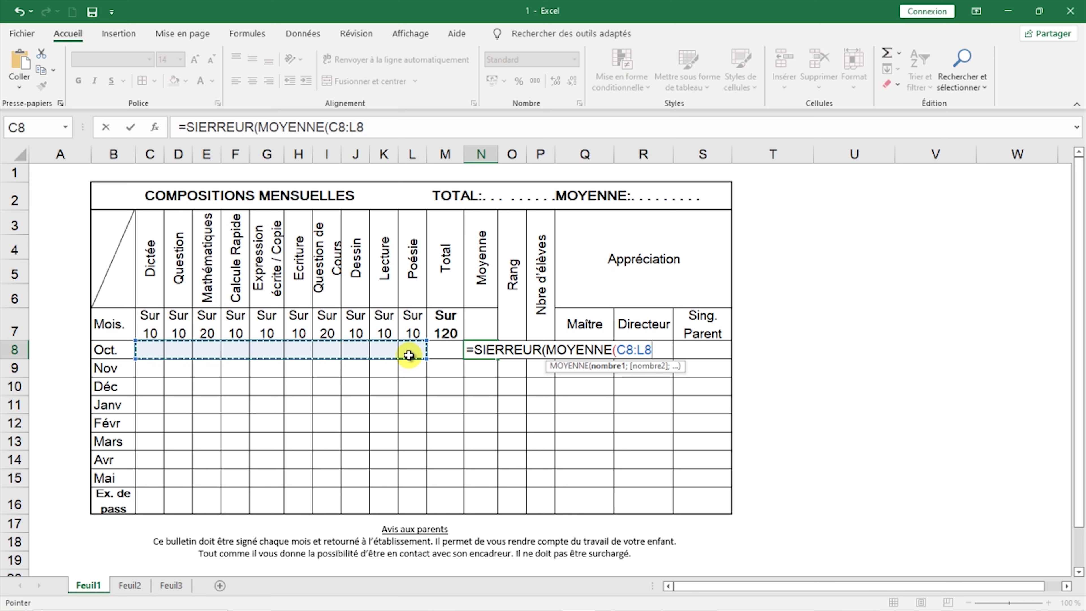
{"action": "type", "text": ")"}
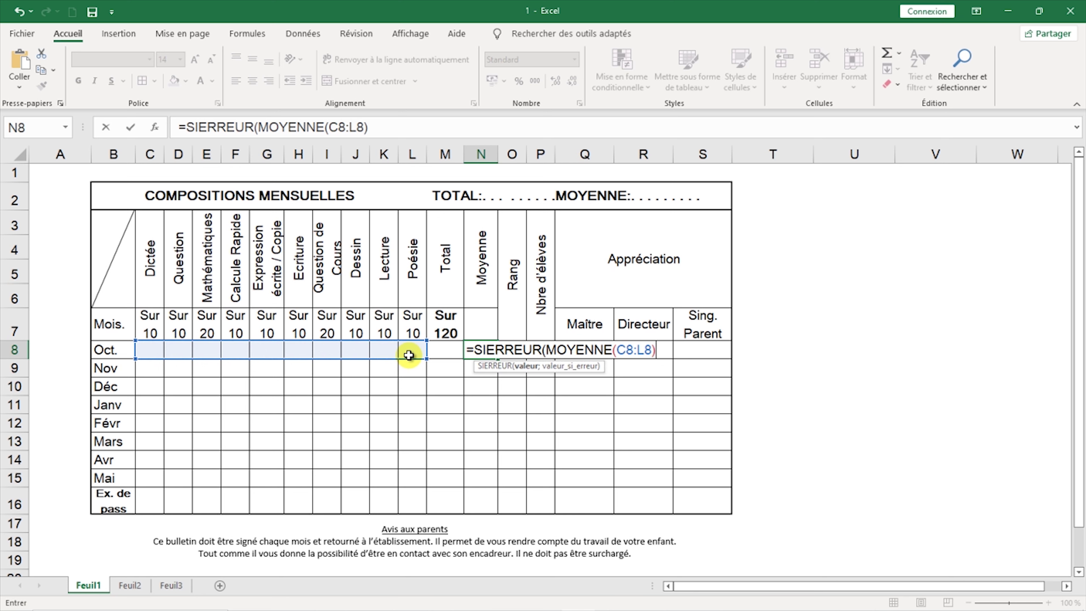
{"action": "type", "text": ";\"\")"}
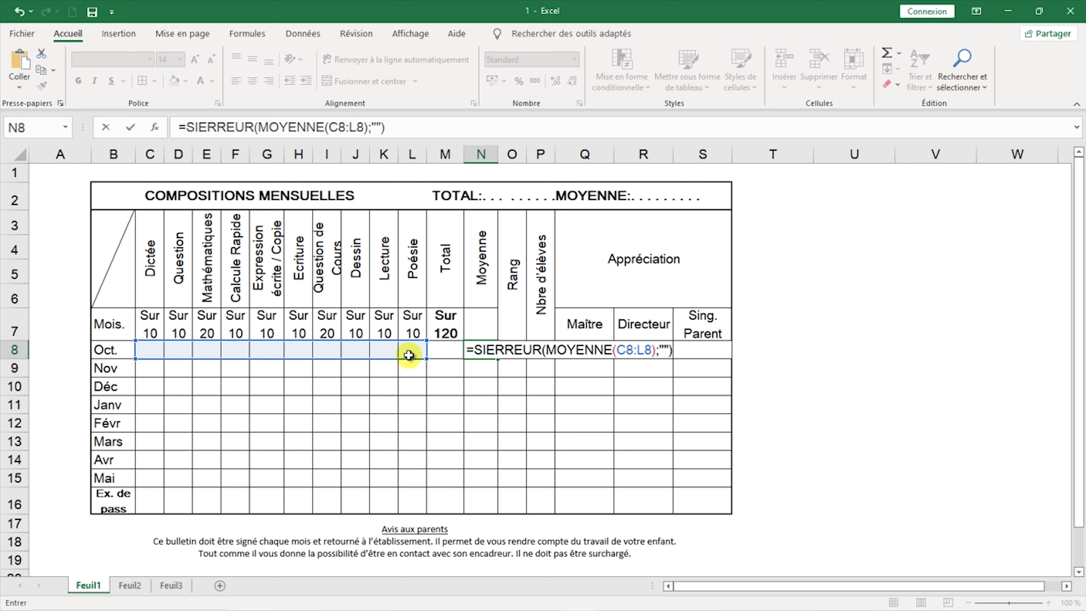
{"action": "key", "text": "Return"}
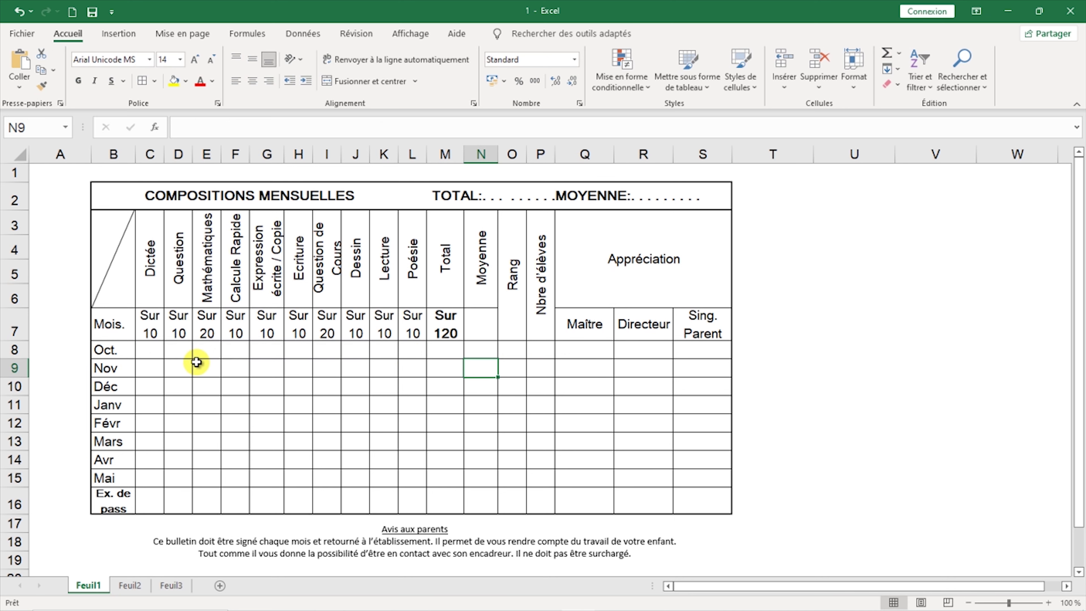
- Fill the average formula from N8 down to N15 for the remaining months through Mai
{"action": "left_click", "coordinate": [483, 354]}
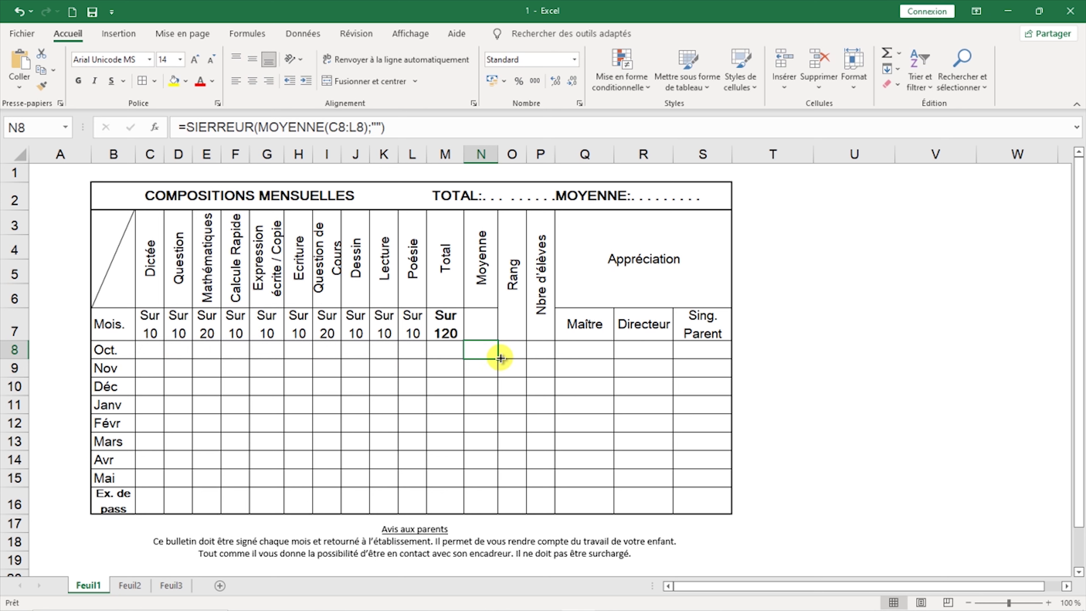
{"action": "left_click_drag", "start_coordinate": [498, 359], "coordinate": [495, 490]}
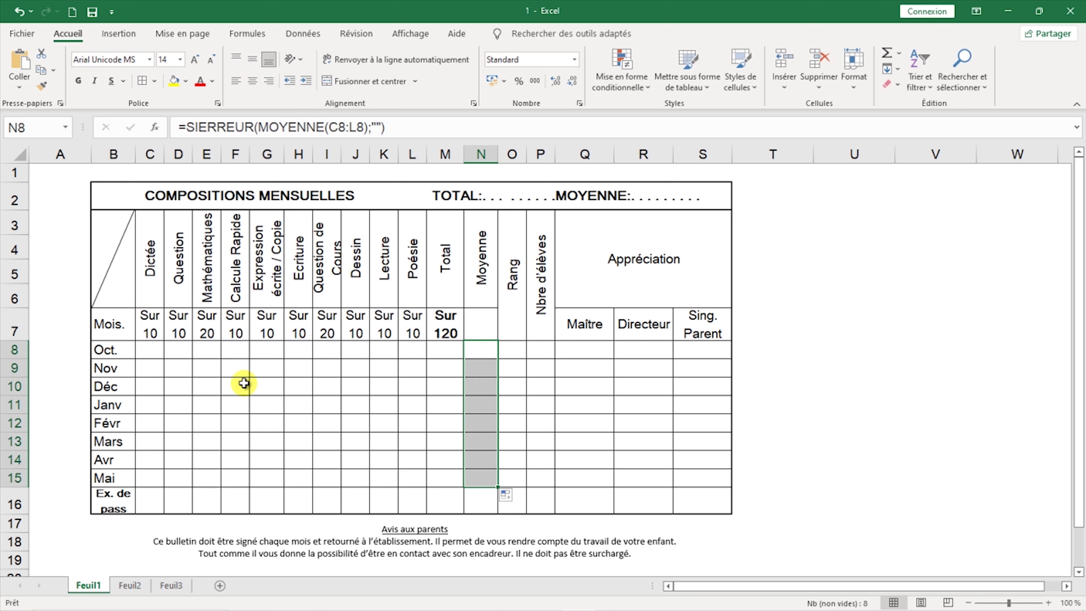
- Enter the December test scores 7, 9, 16, 5 and 4 in C10:G10 to try the total and average formulas
{"action": "left_click", "coordinate": [158, 387]}
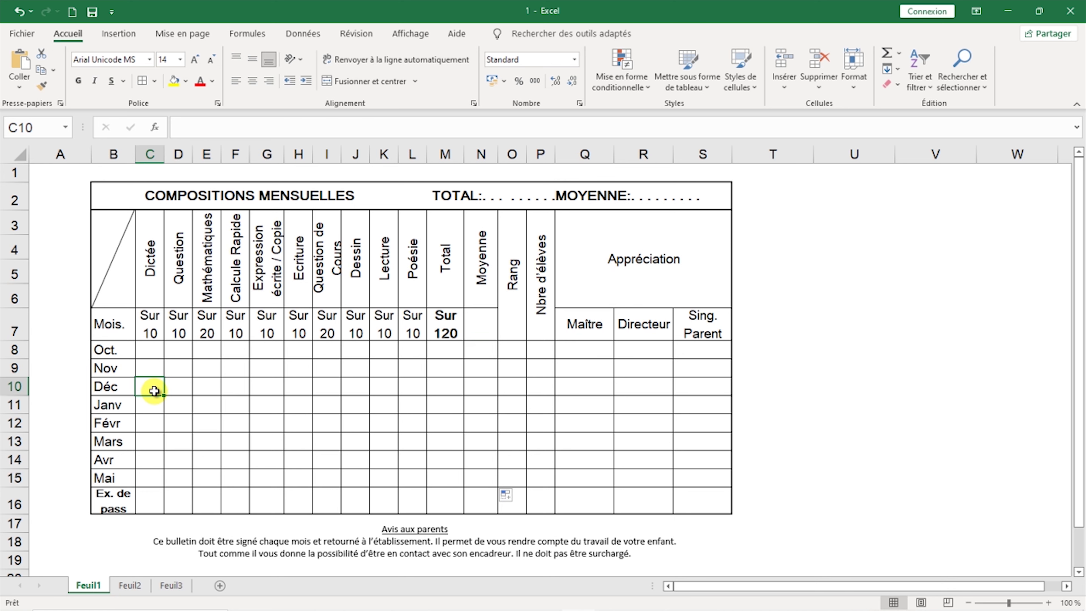
{"action": "type", "text": "7"}
{"action": "key", "text": "Tab"}
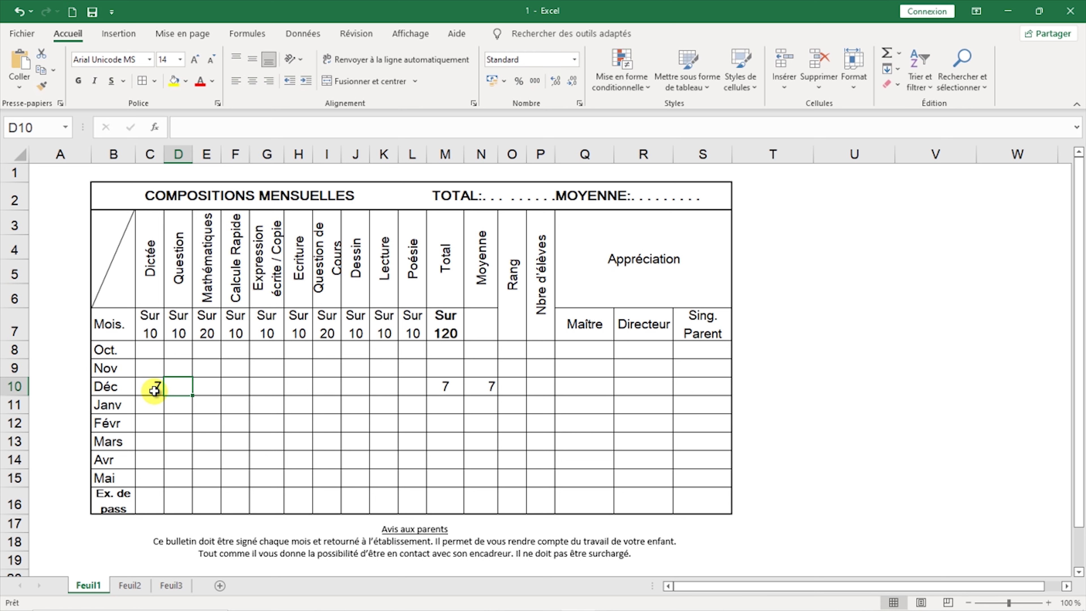
{"action": "type", "text": "9"}
{"action": "key", "text": "Tab"}
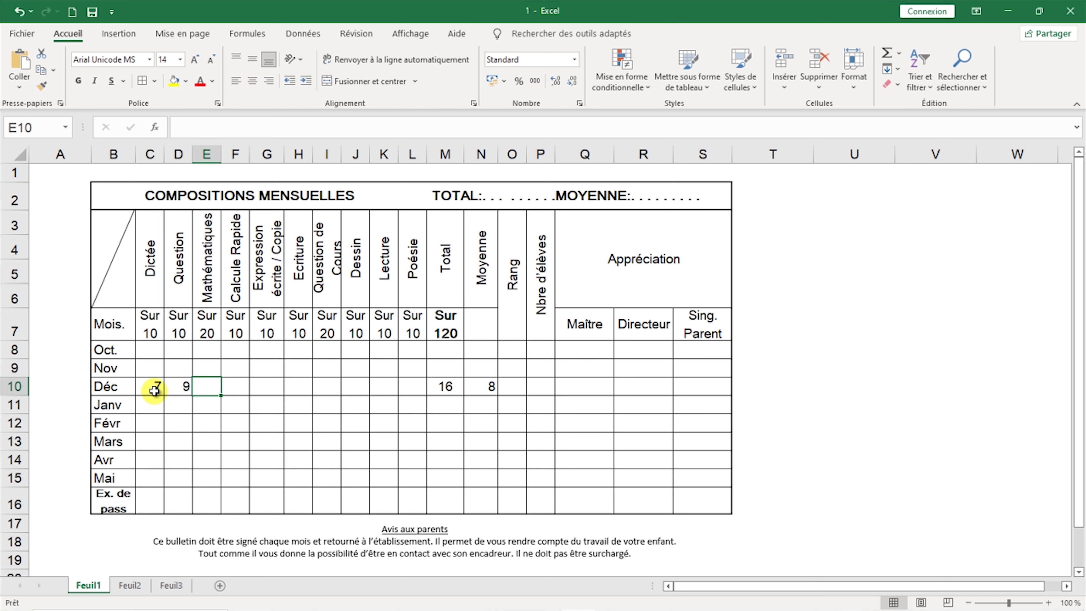
{"action": "type", "text": "16"}
{"action": "key", "text": "Tab"}
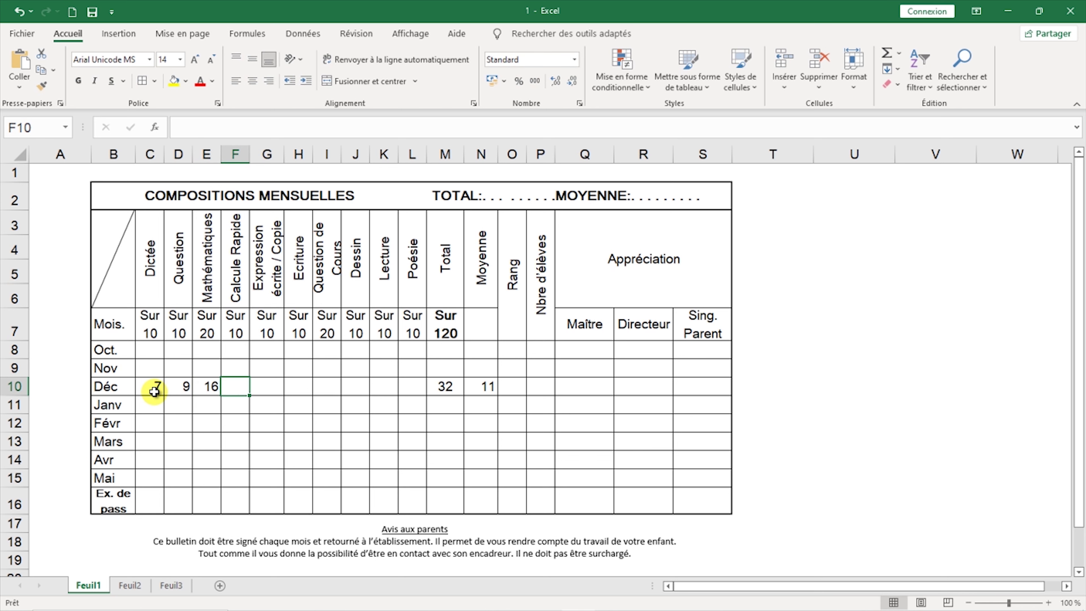
{"action": "type", "text": "5"}
{"action": "key", "text": "Tab"}
{"action": "type", "text": "4"}
{"action": "key", "text": "Tab"}
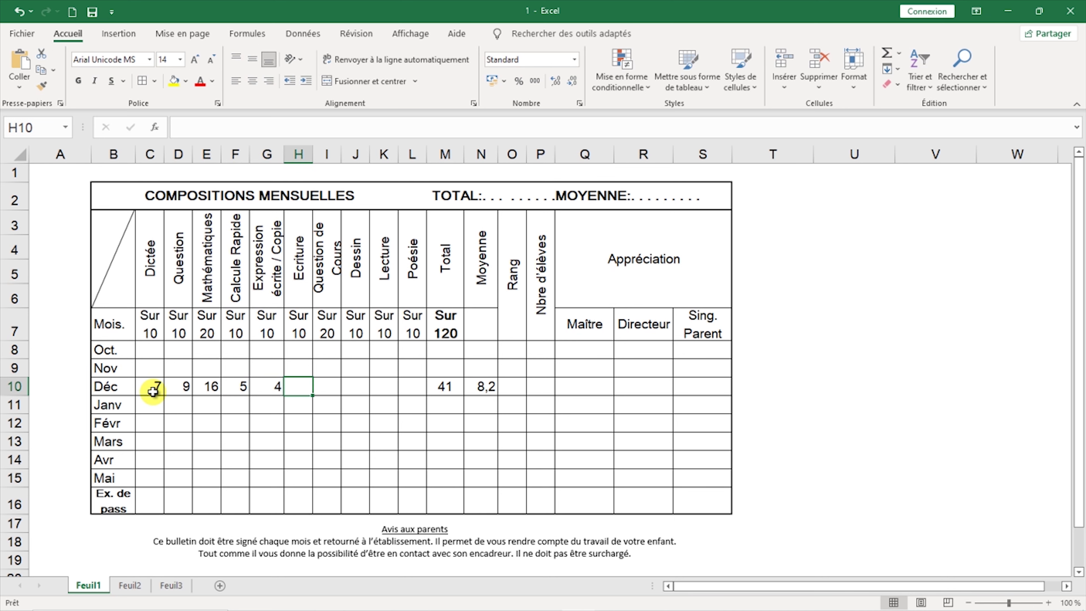
- Clear the December test scores from C10:G10 and select an empty cell outside the table
{"action": "left_click_drag", "start_coordinate": [153, 392], "coordinate": [263, 398]}
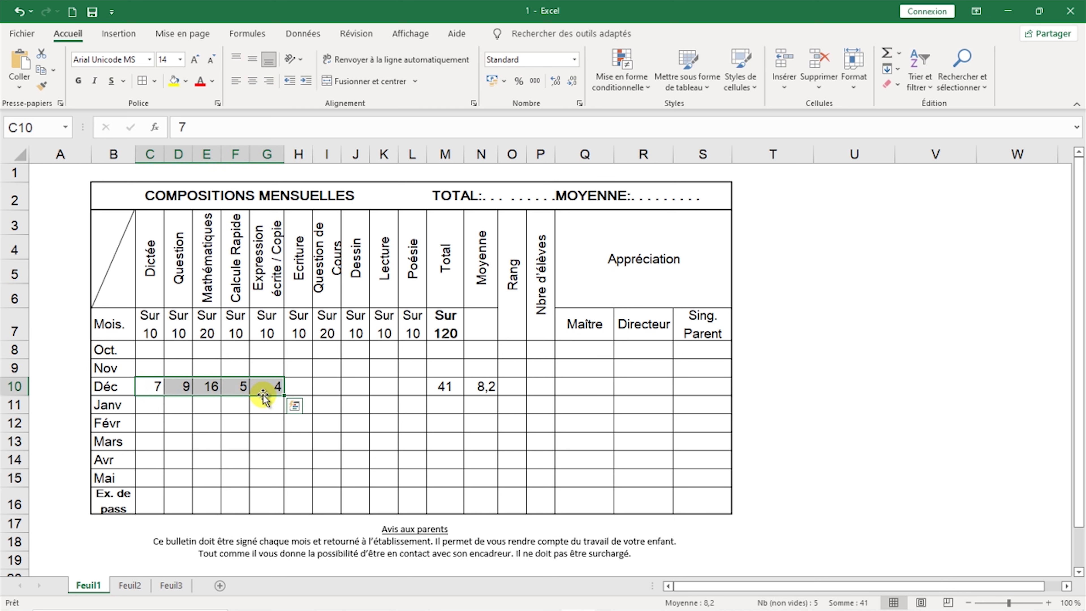
{"action": "key", "text": "Delete"}
{"action": "left_click", "coordinate": [831, 537]}
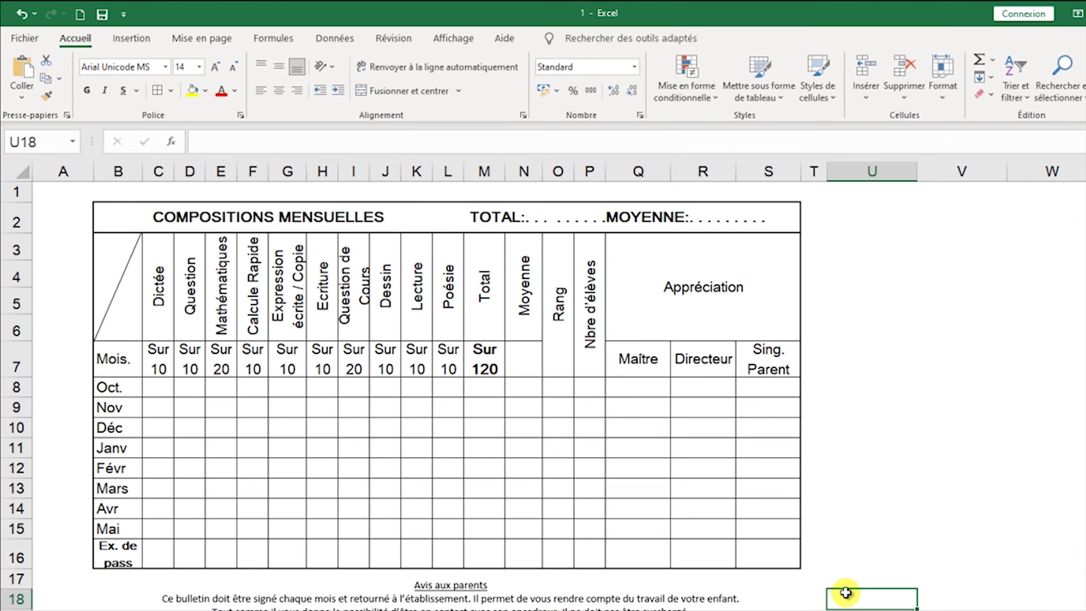